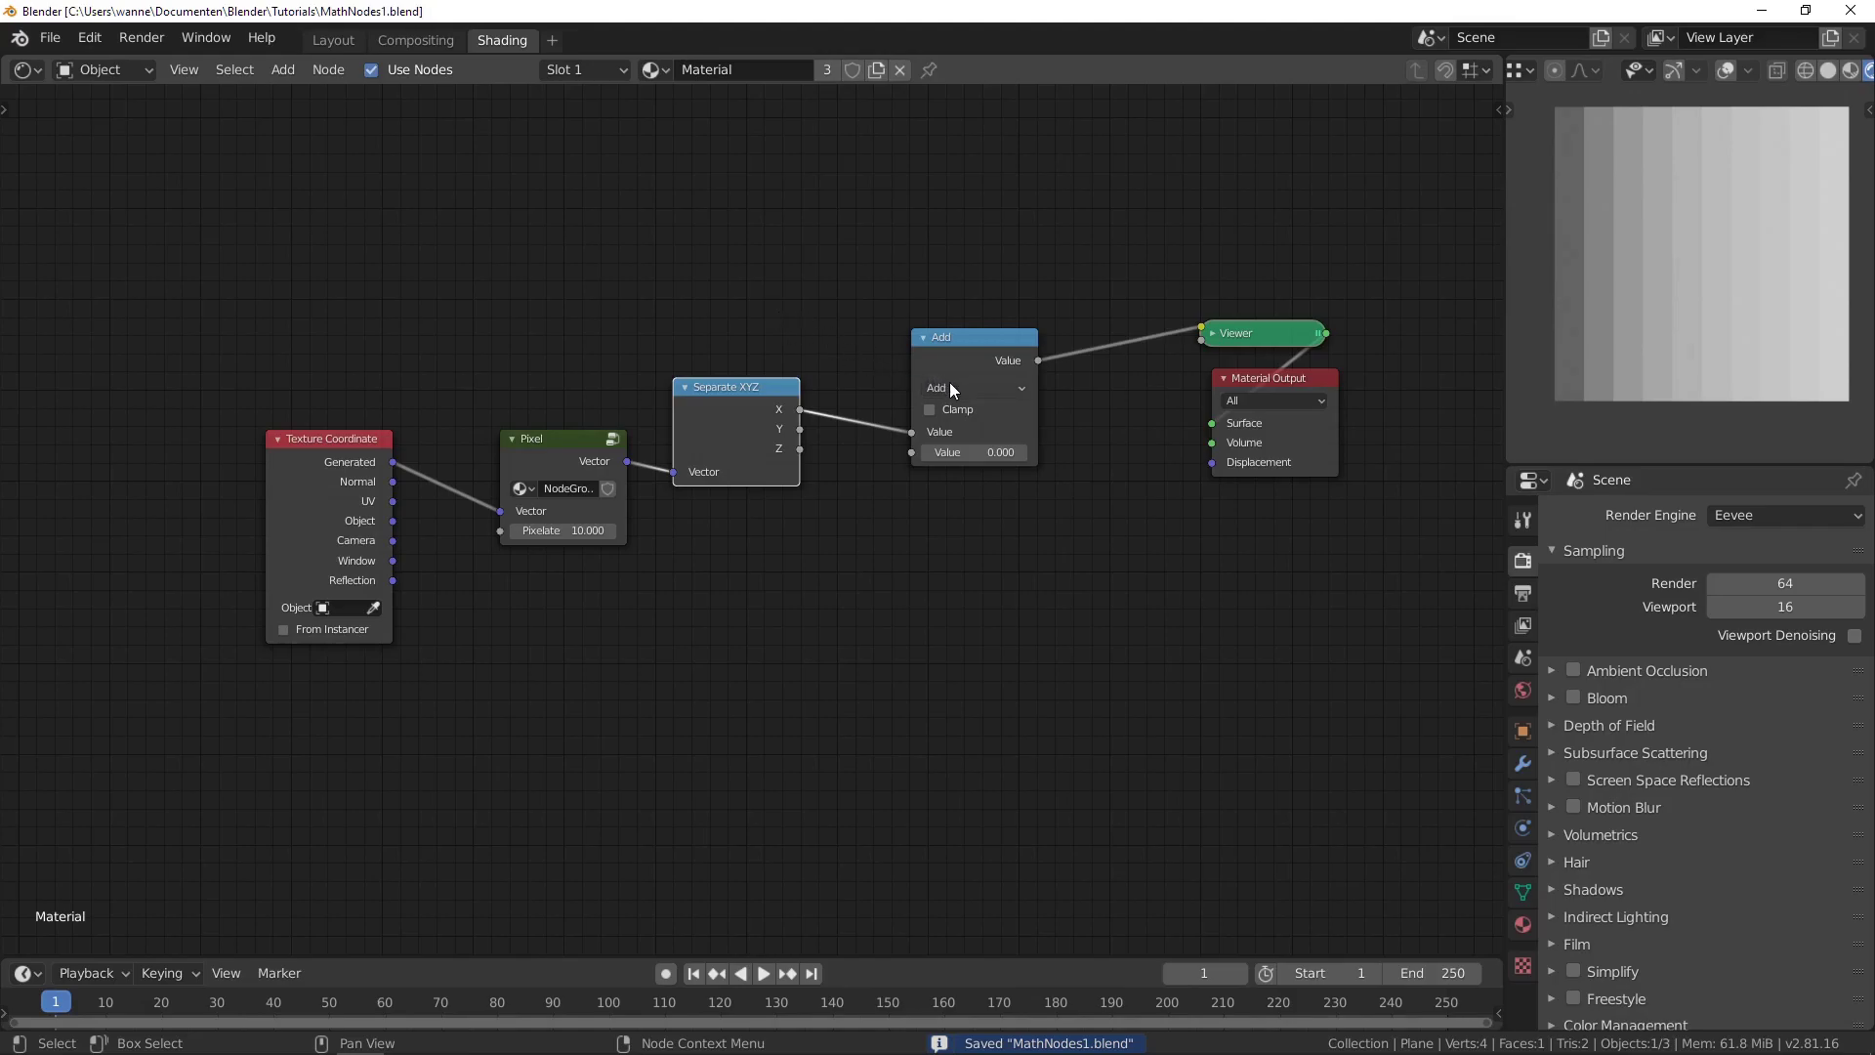
Step: Check the Desmos graphs, then change Blender's Math node from Add to Round
{"action": "left_click", "coordinate": [950, 387]}
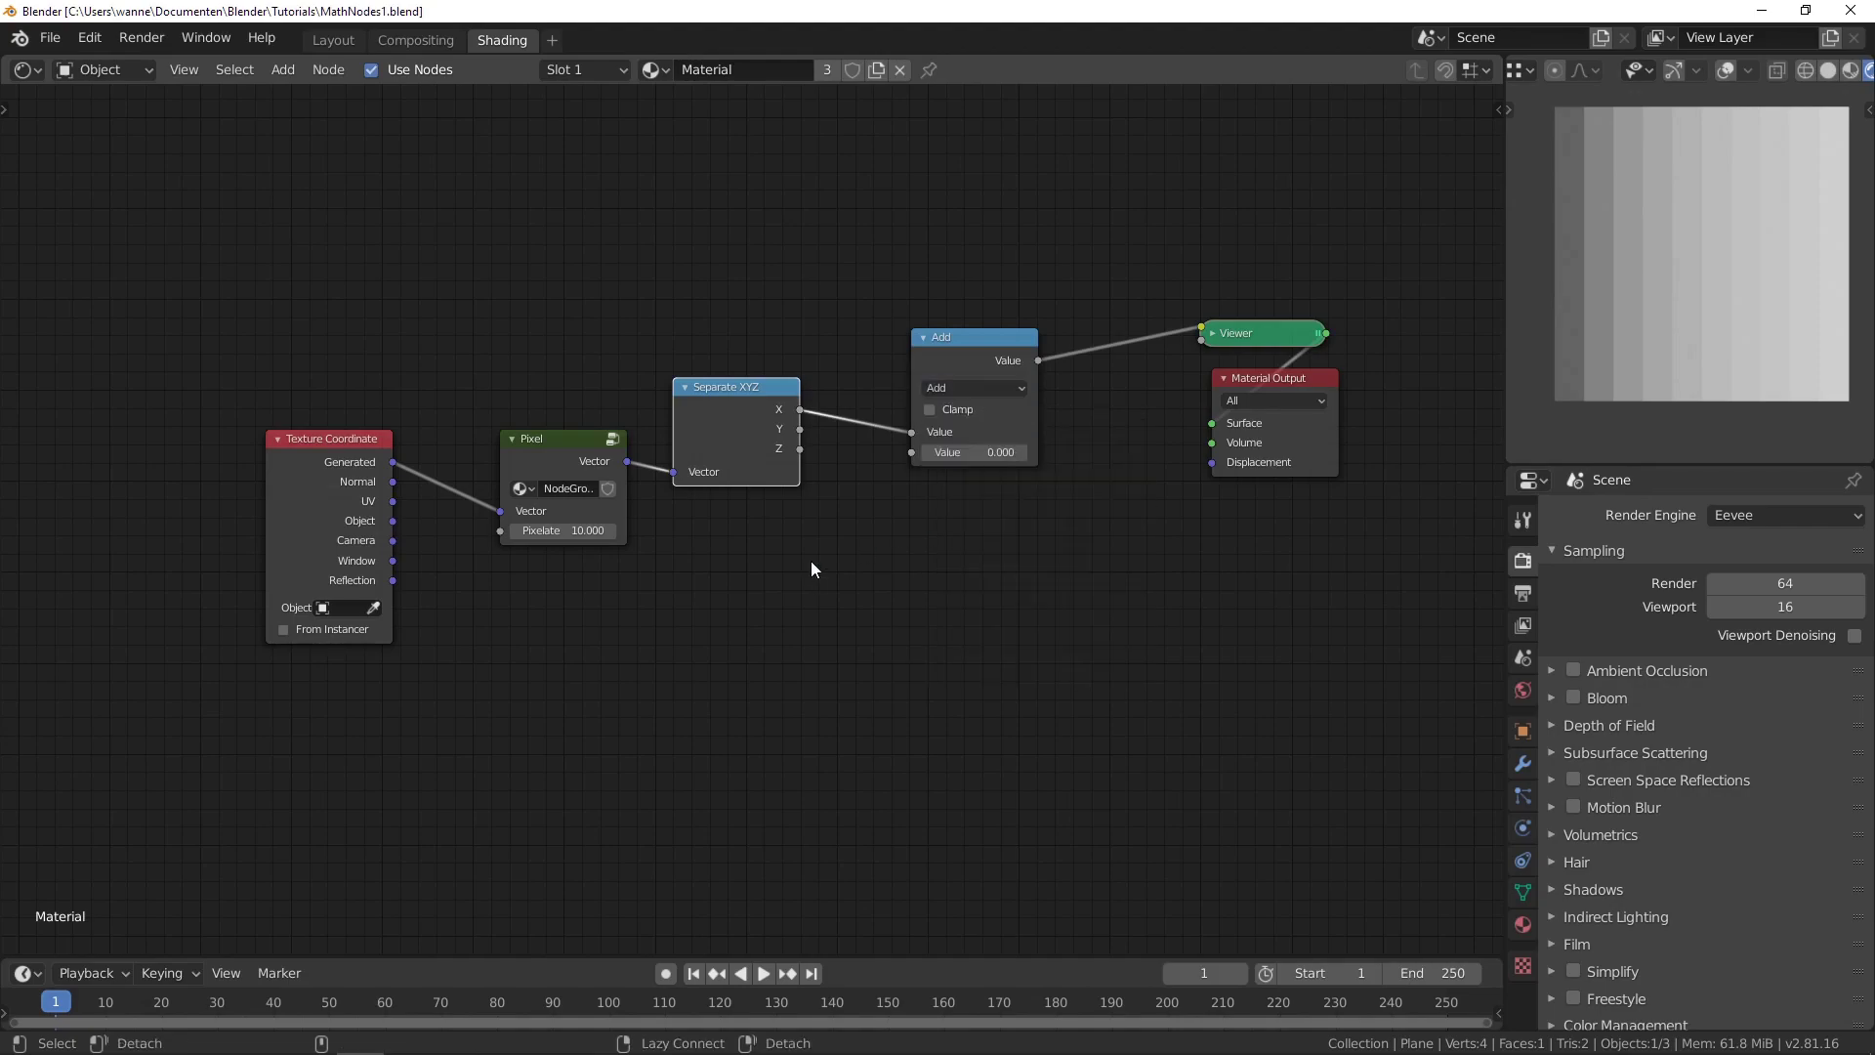
{"action": "key", "text": "alt+Tab"}
{"action": "scroll", "coordinate": [1211, 403], "scroll_direction": "down", "scroll_amount": 2}
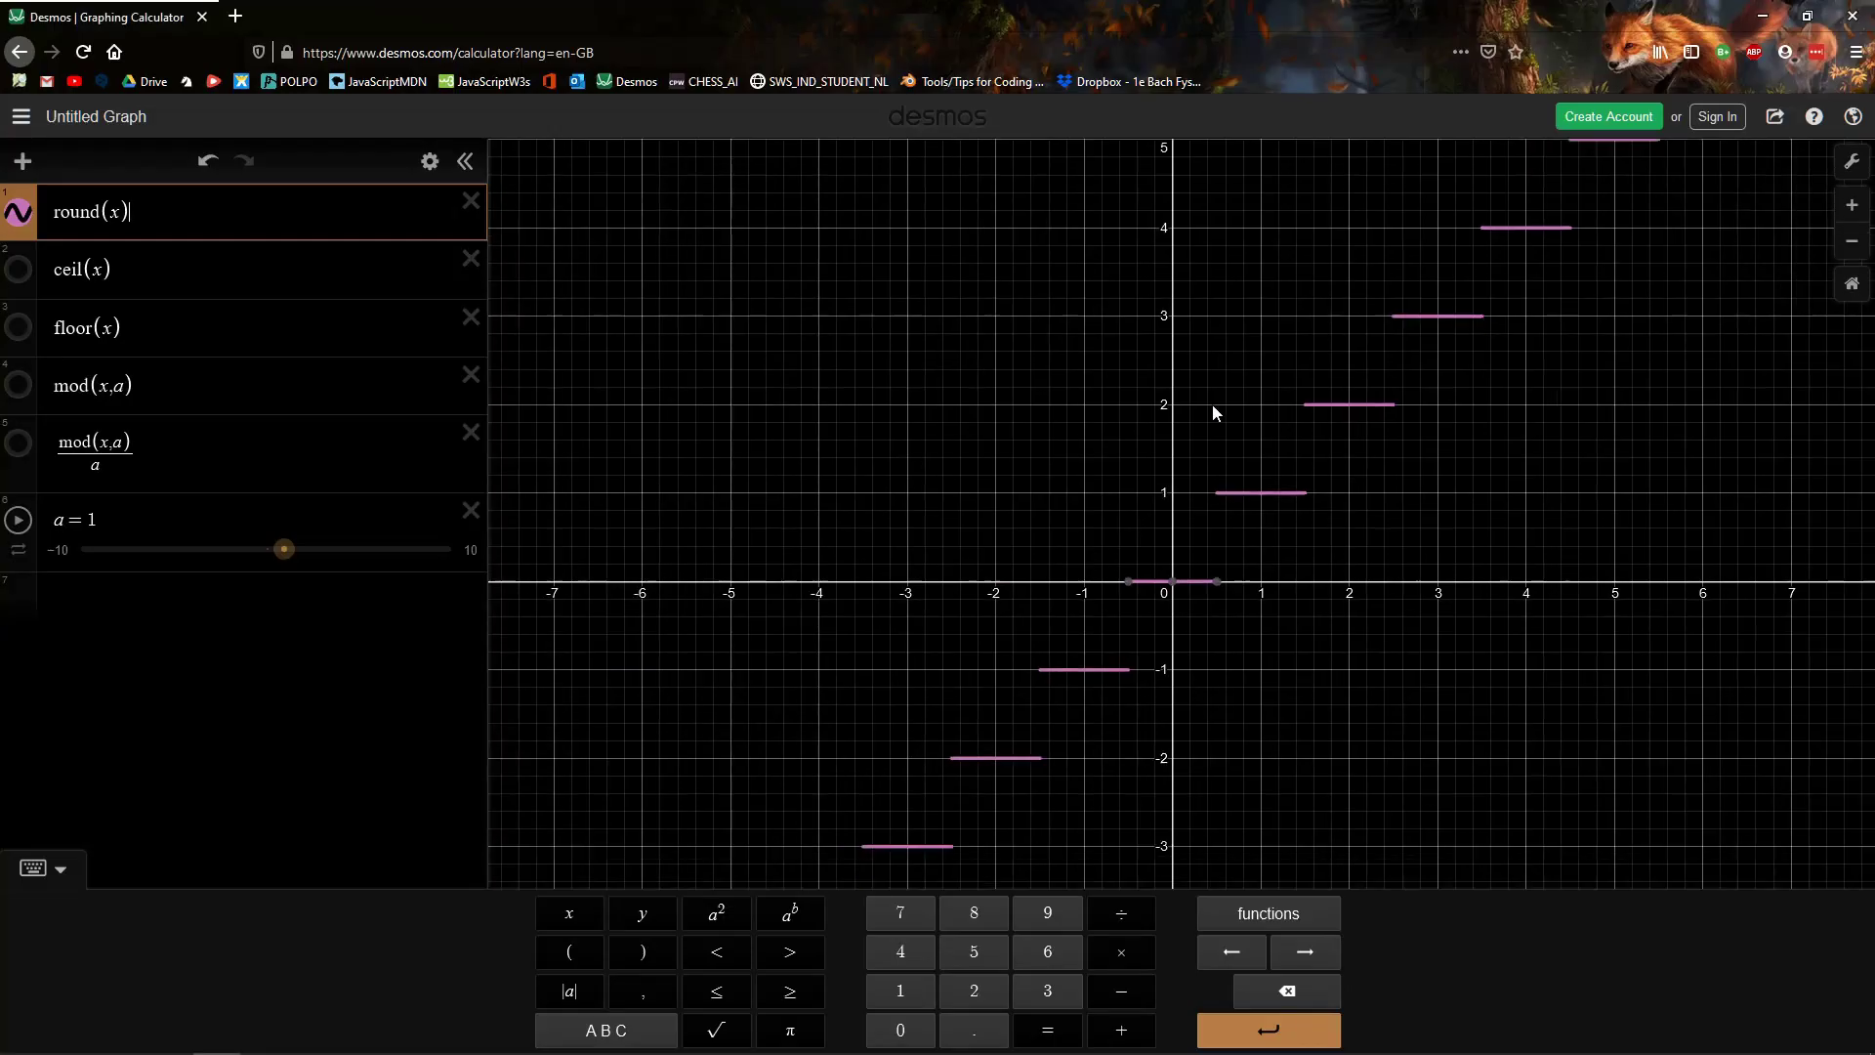
{"action": "scroll", "coordinate": [1203, 407], "scroll_direction": "up", "scroll_amount": 2}
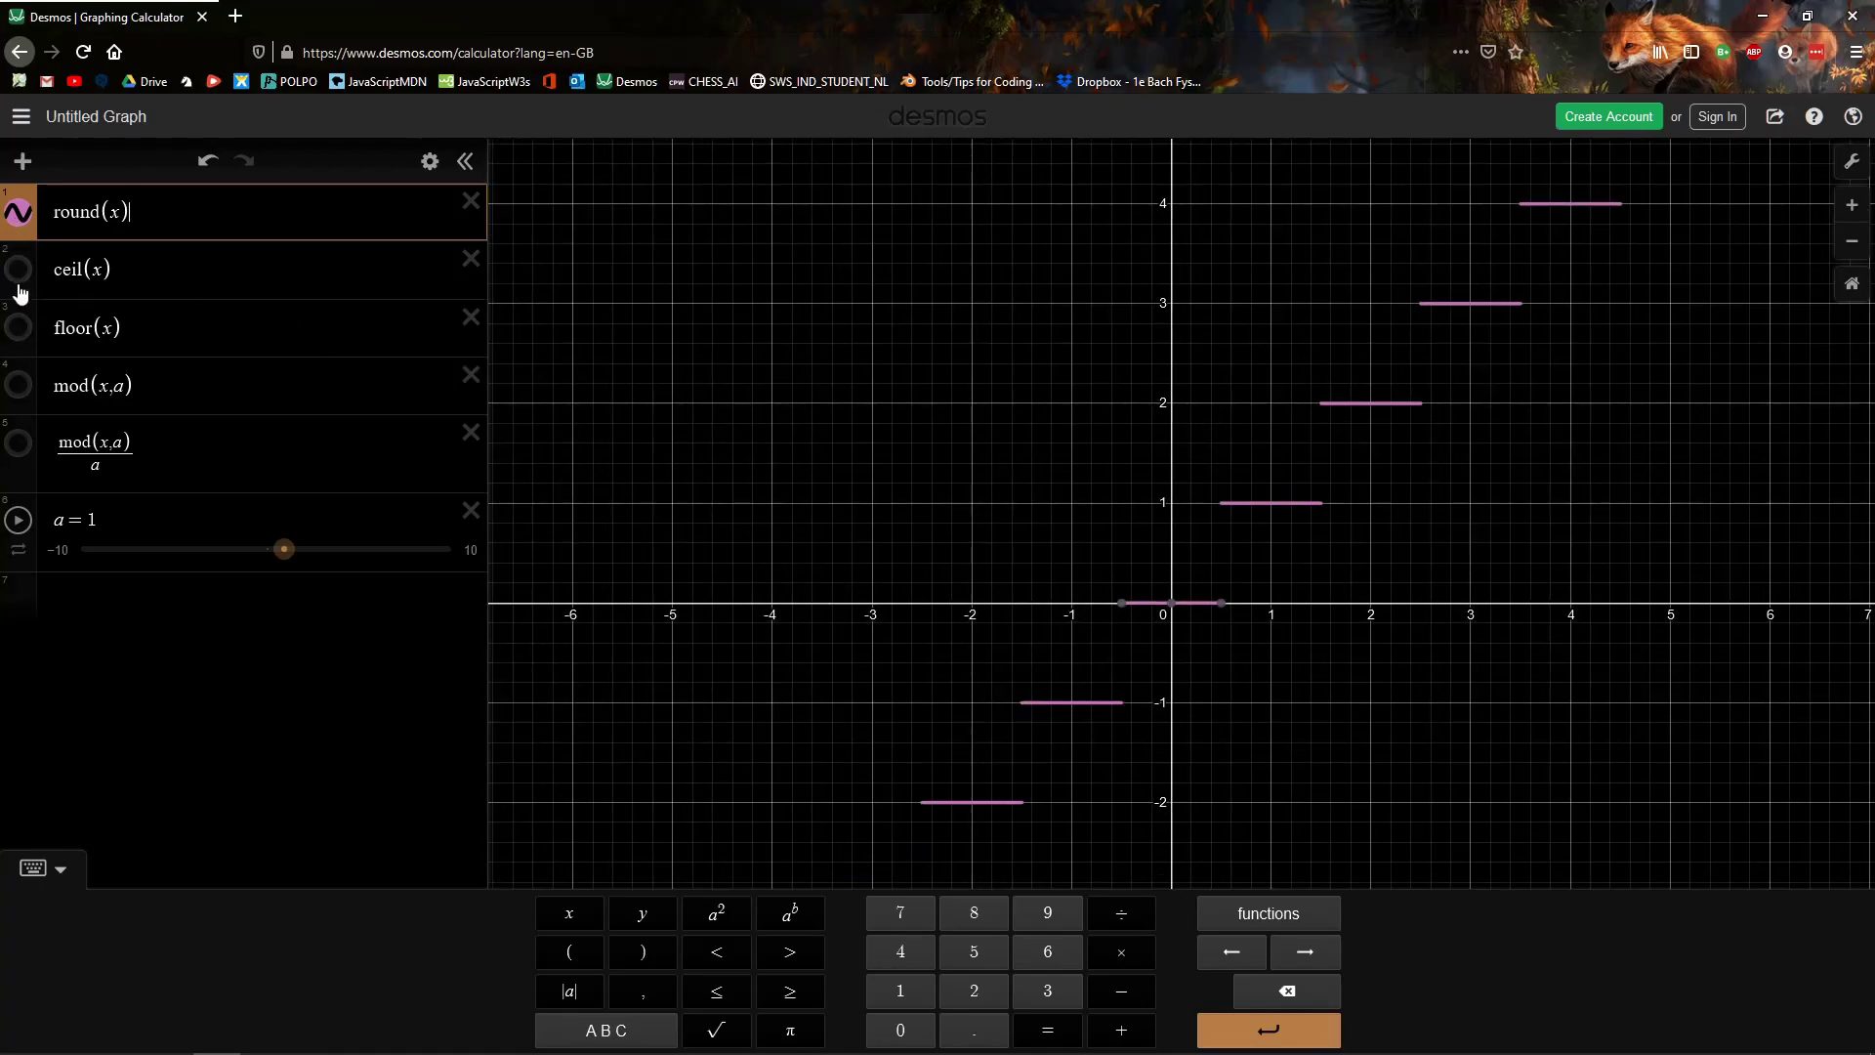
{"action": "key", "text": "alt+Tab"}
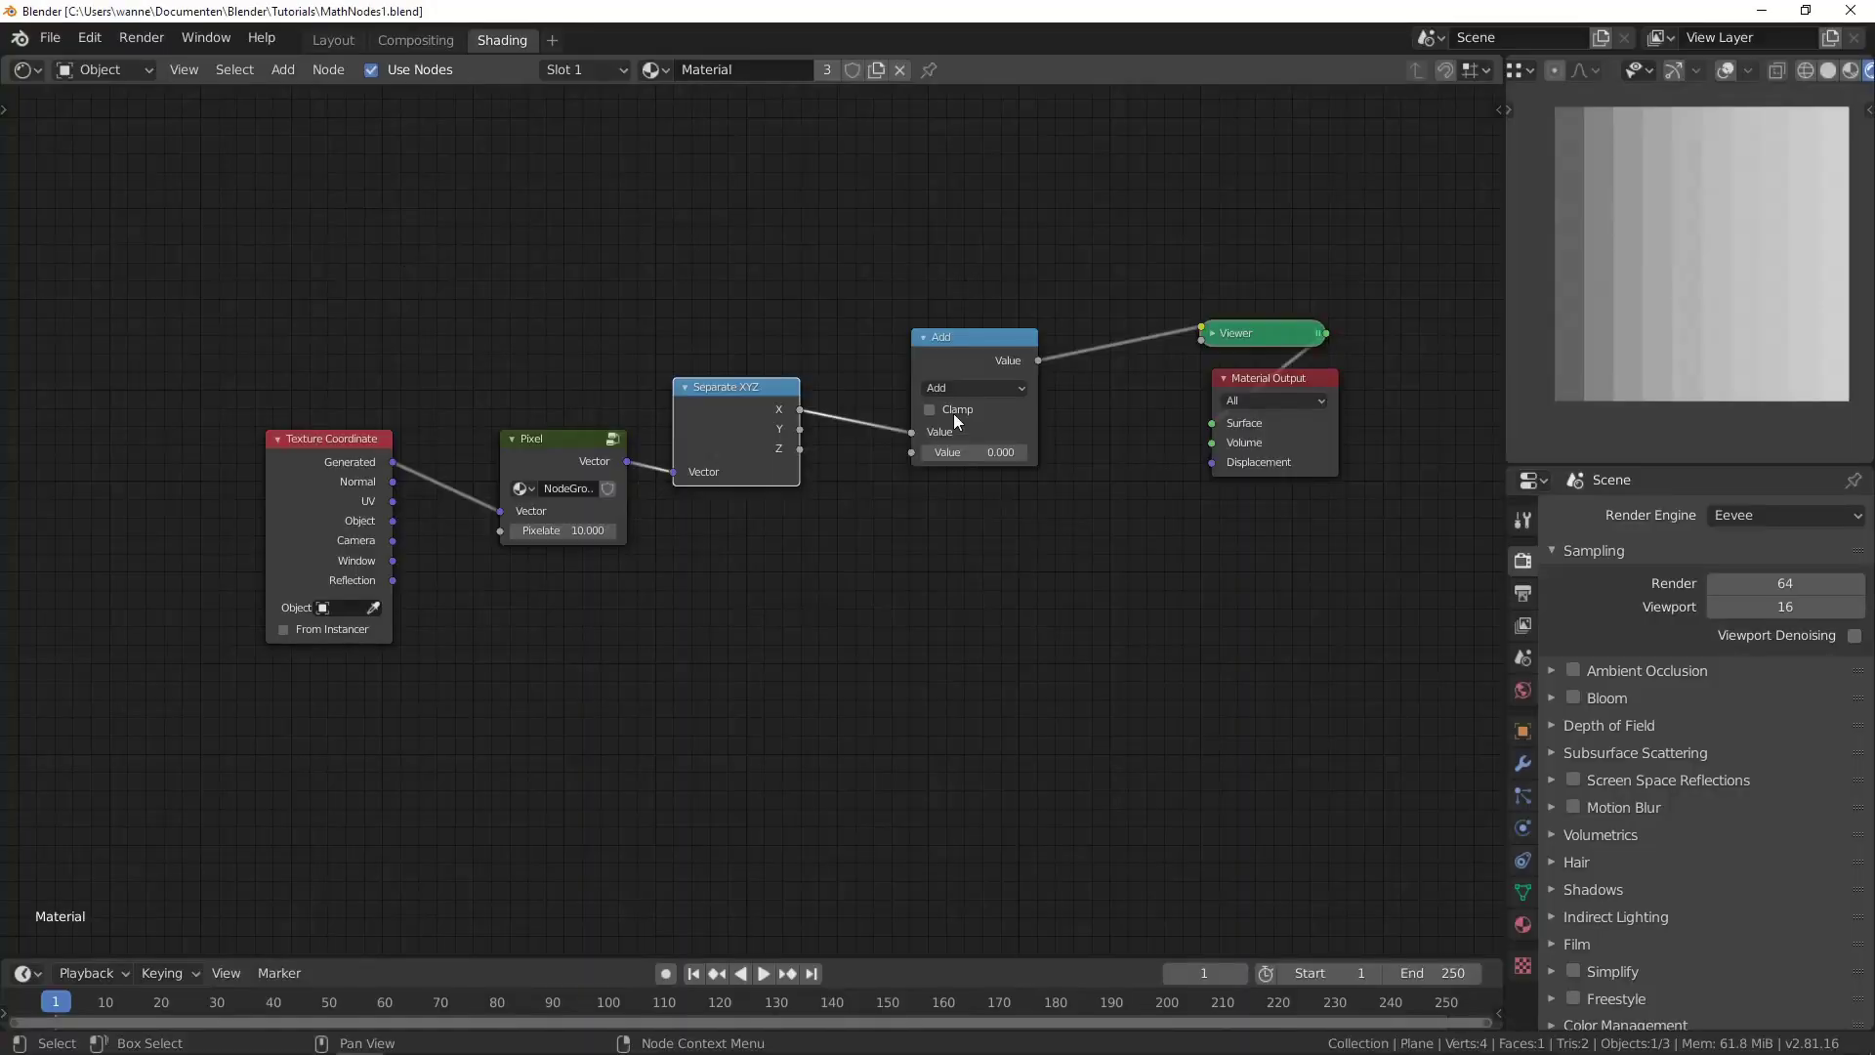
{"action": "left_click", "coordinate": [976, 388]}
{"action": "left_click", "coordinate": [1058, 415]}
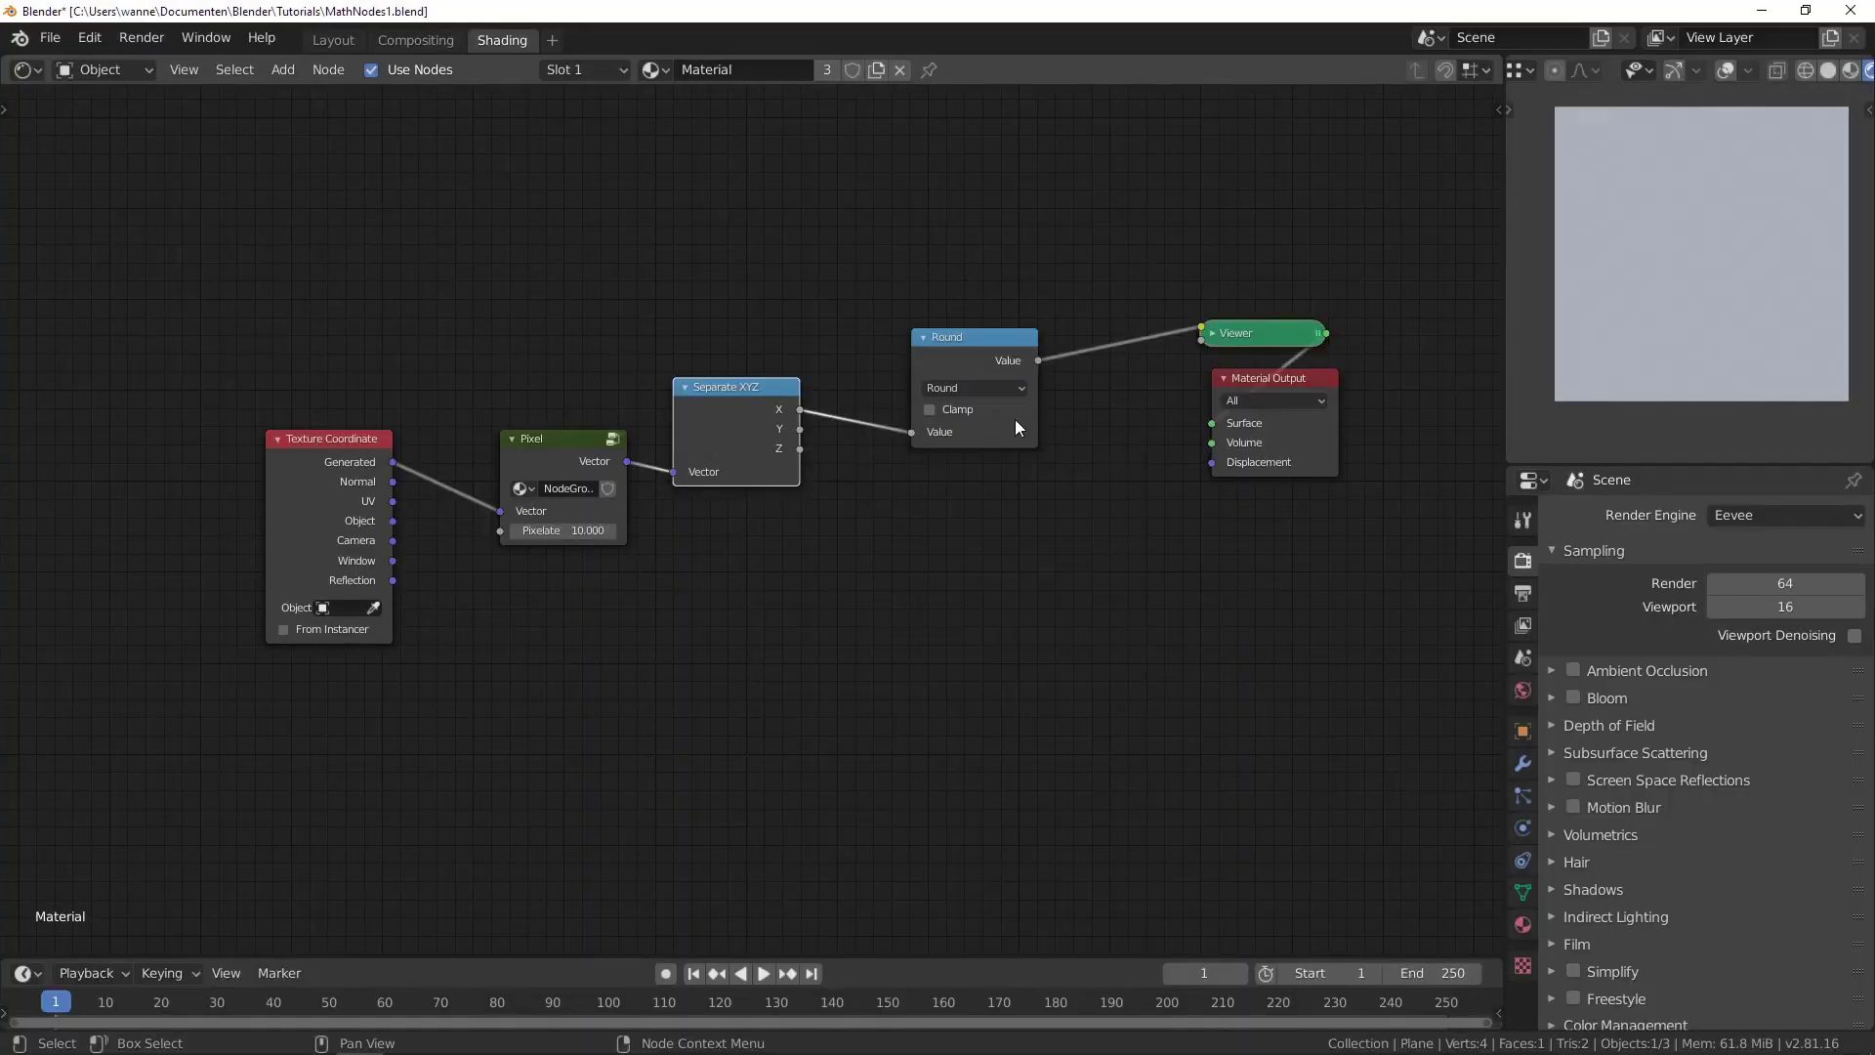
{"action": "key", "text": "alt+Tab"}
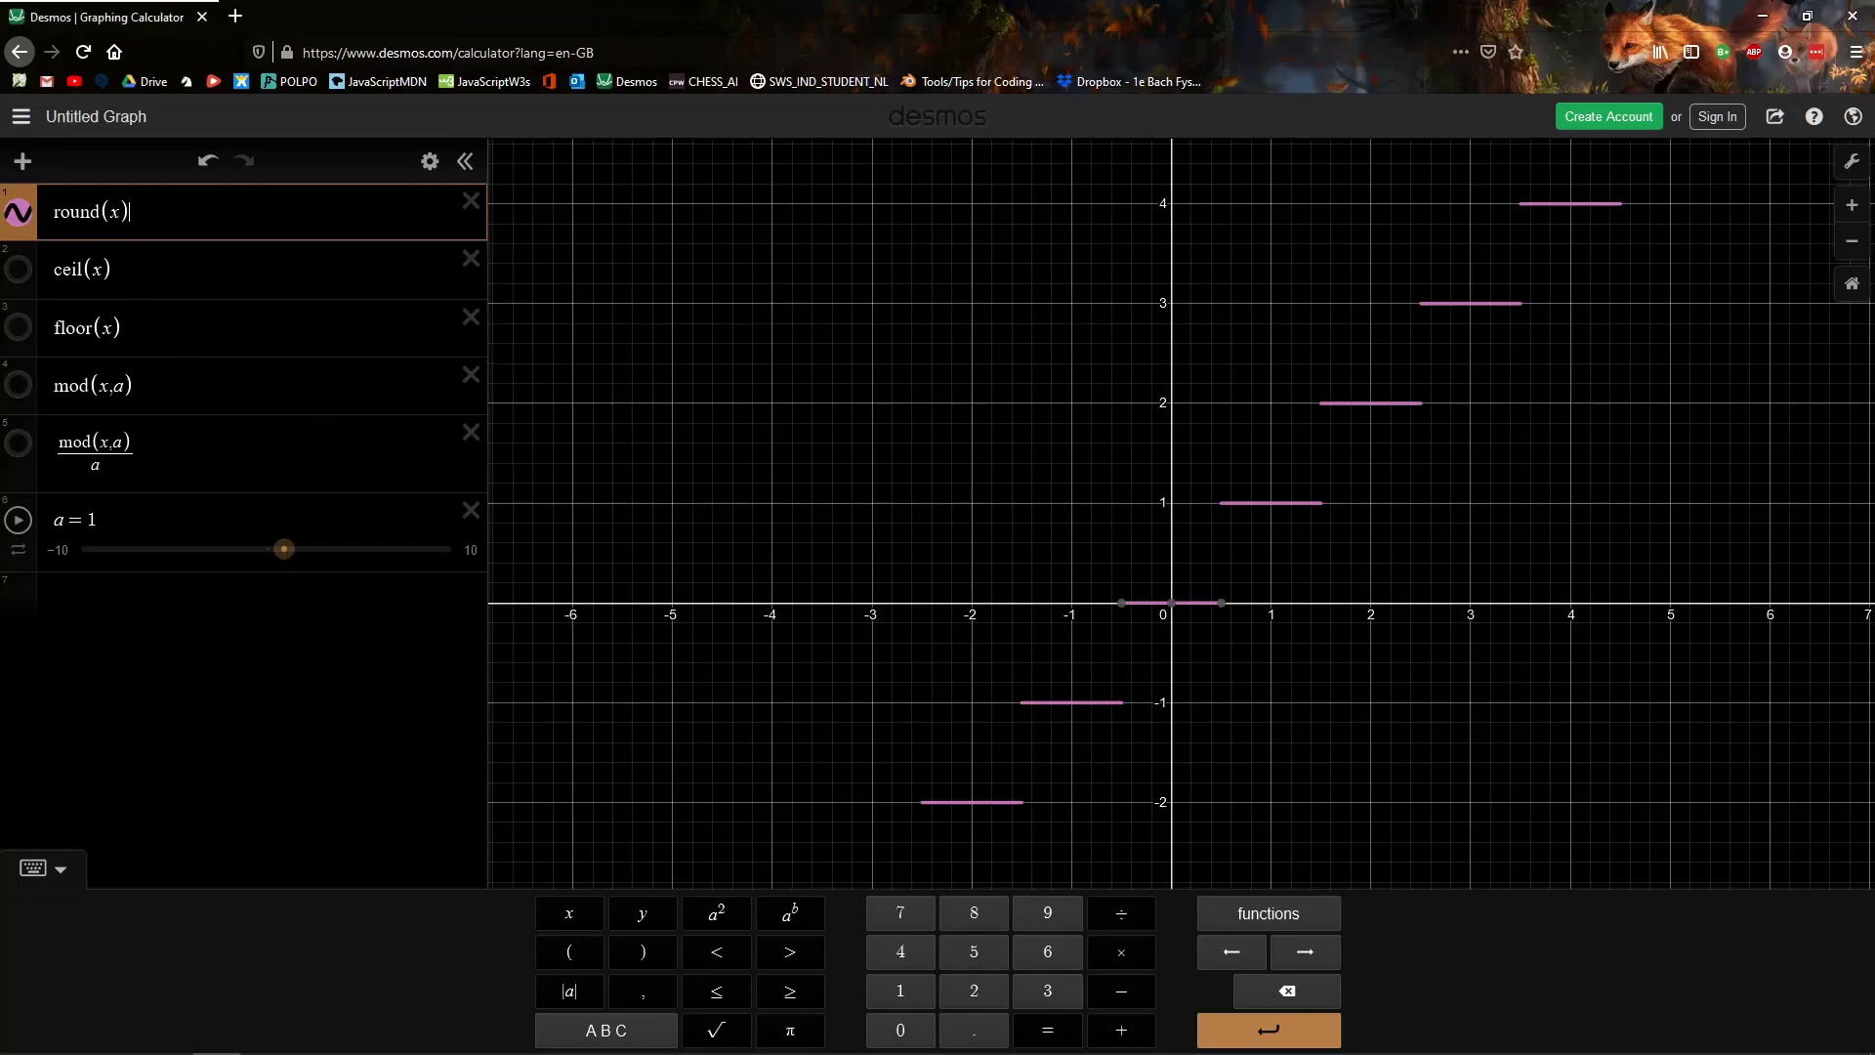
{"action": "scroll", "coordinate": [1327, 498], "scroll_direction": "up", "scroll_amount": 3}
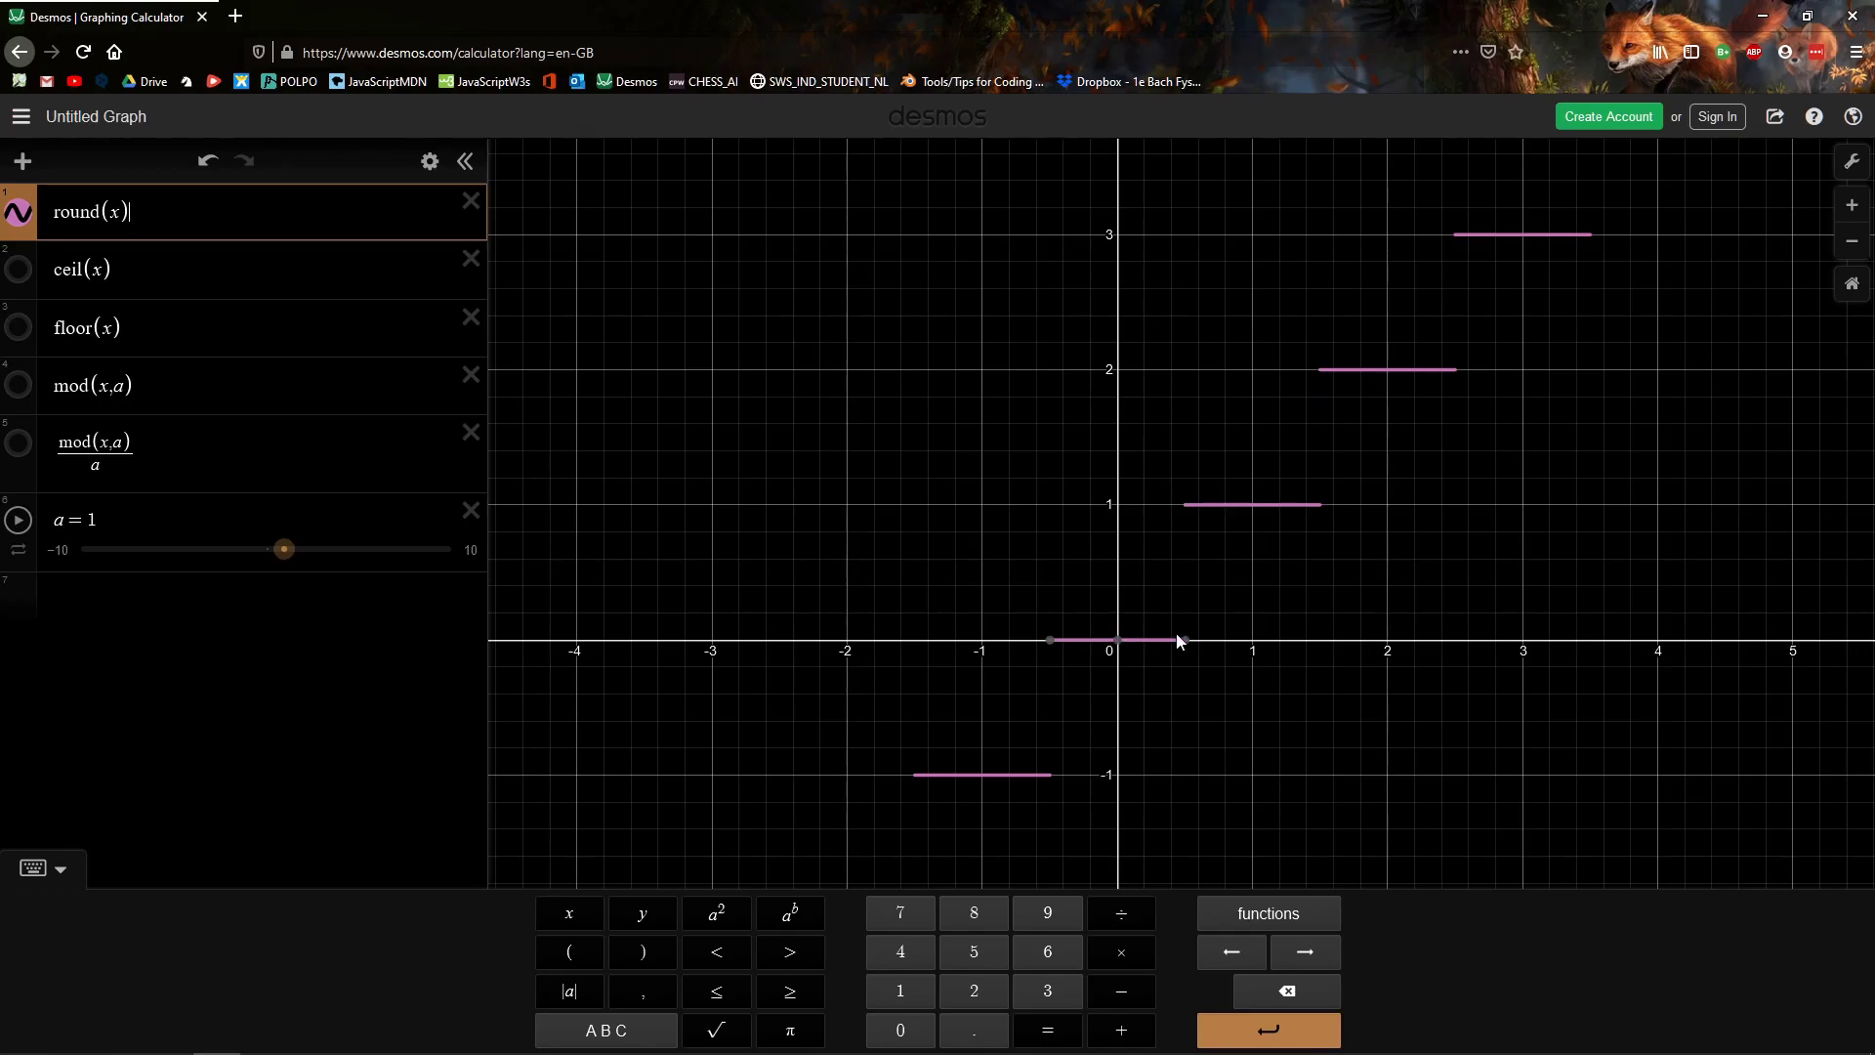
{"action": "scroll", "coordinate": [1205, 622], "scroll_direction": "down", "scroll_amount": 1}
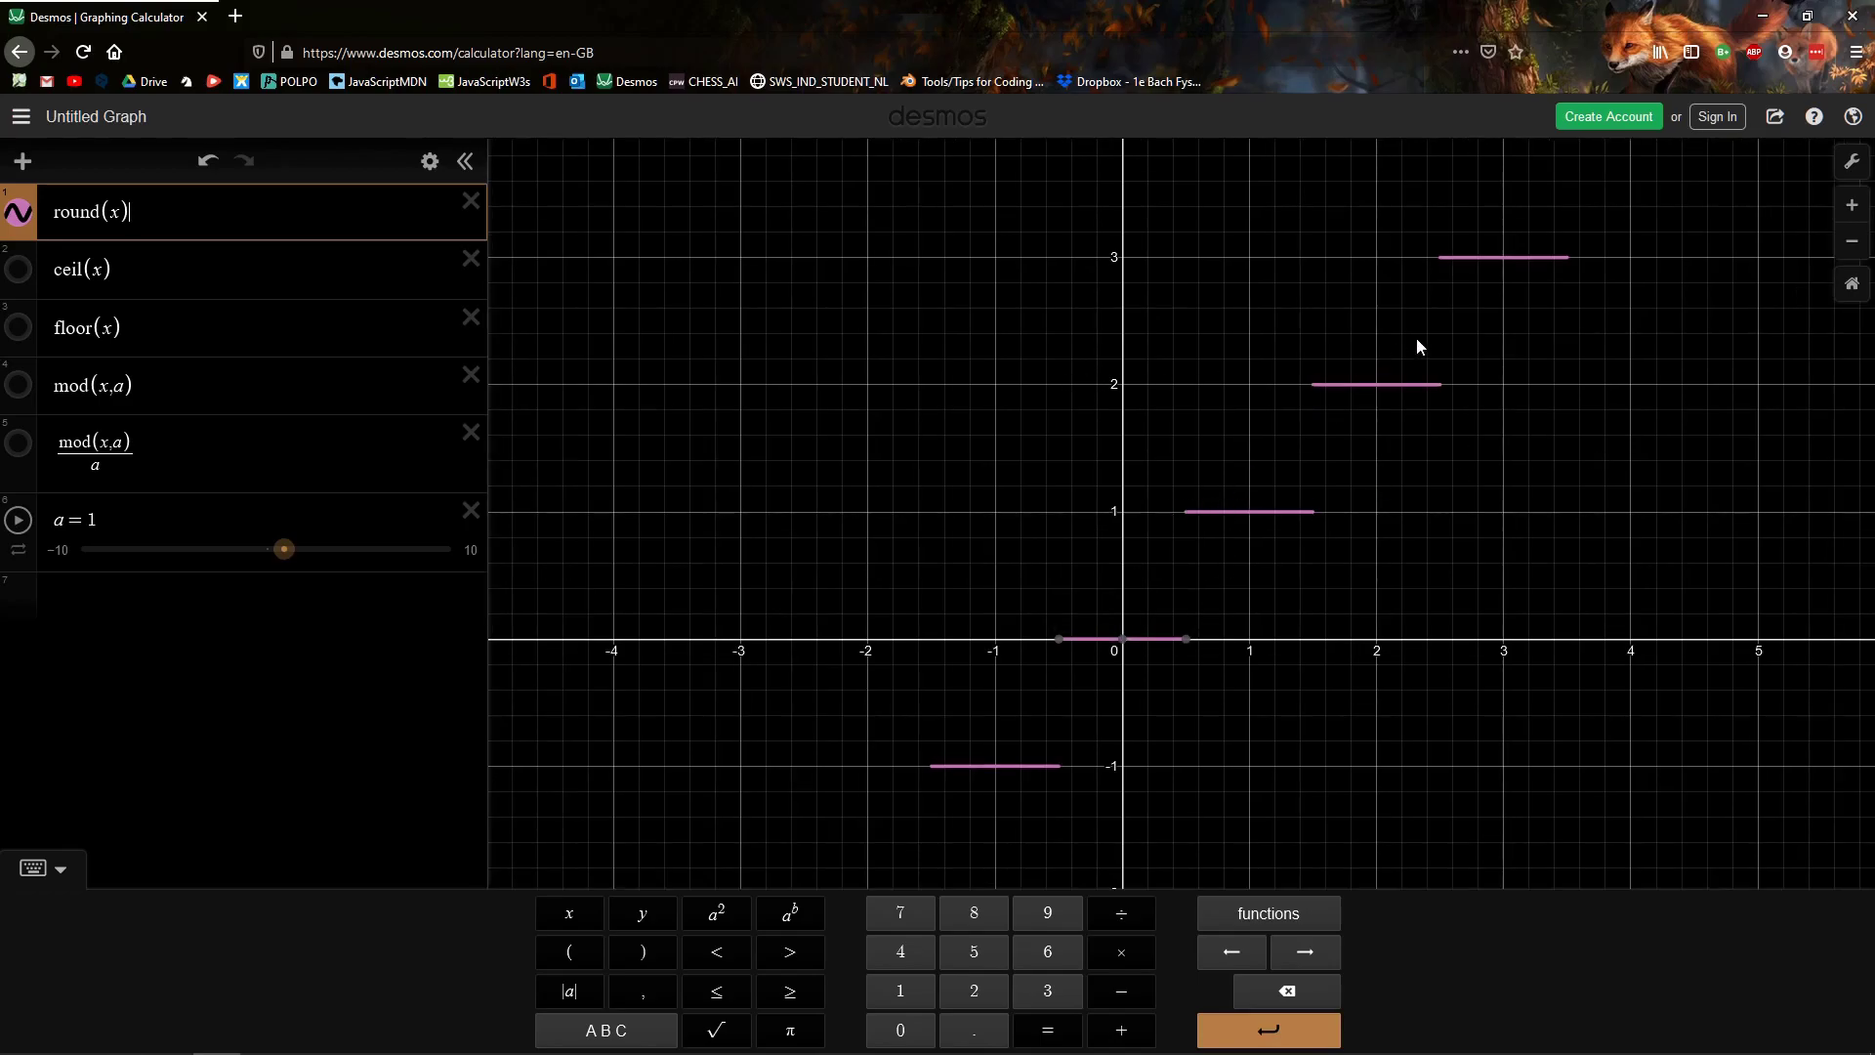
{"action": "scroll", "coordinate": [1266, 246], "scroll_direction": "down", "scroll_amount": 5}
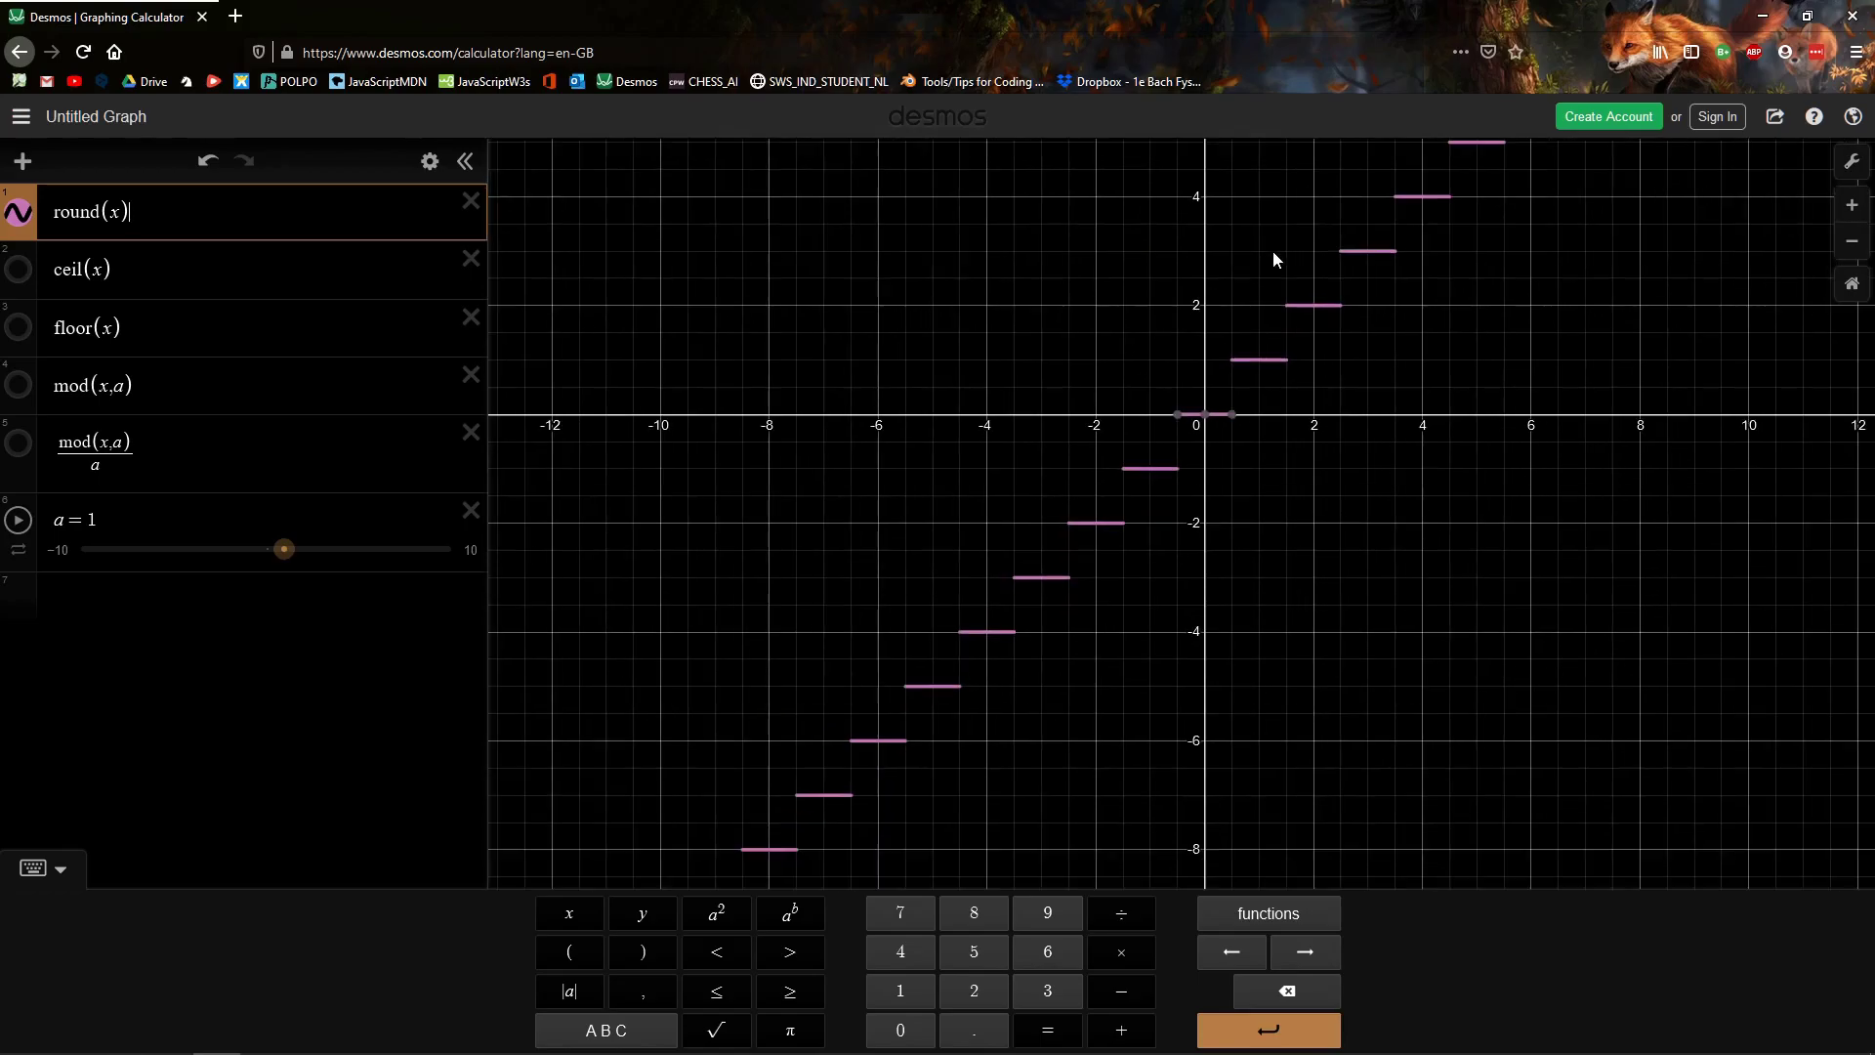
{"action": "scroll", "coordinate": [1201, 436], "scroll_direction": "up", "scroll_amount": 6}
{"action": "mouse_move", "coordinate": [1245, 443]}
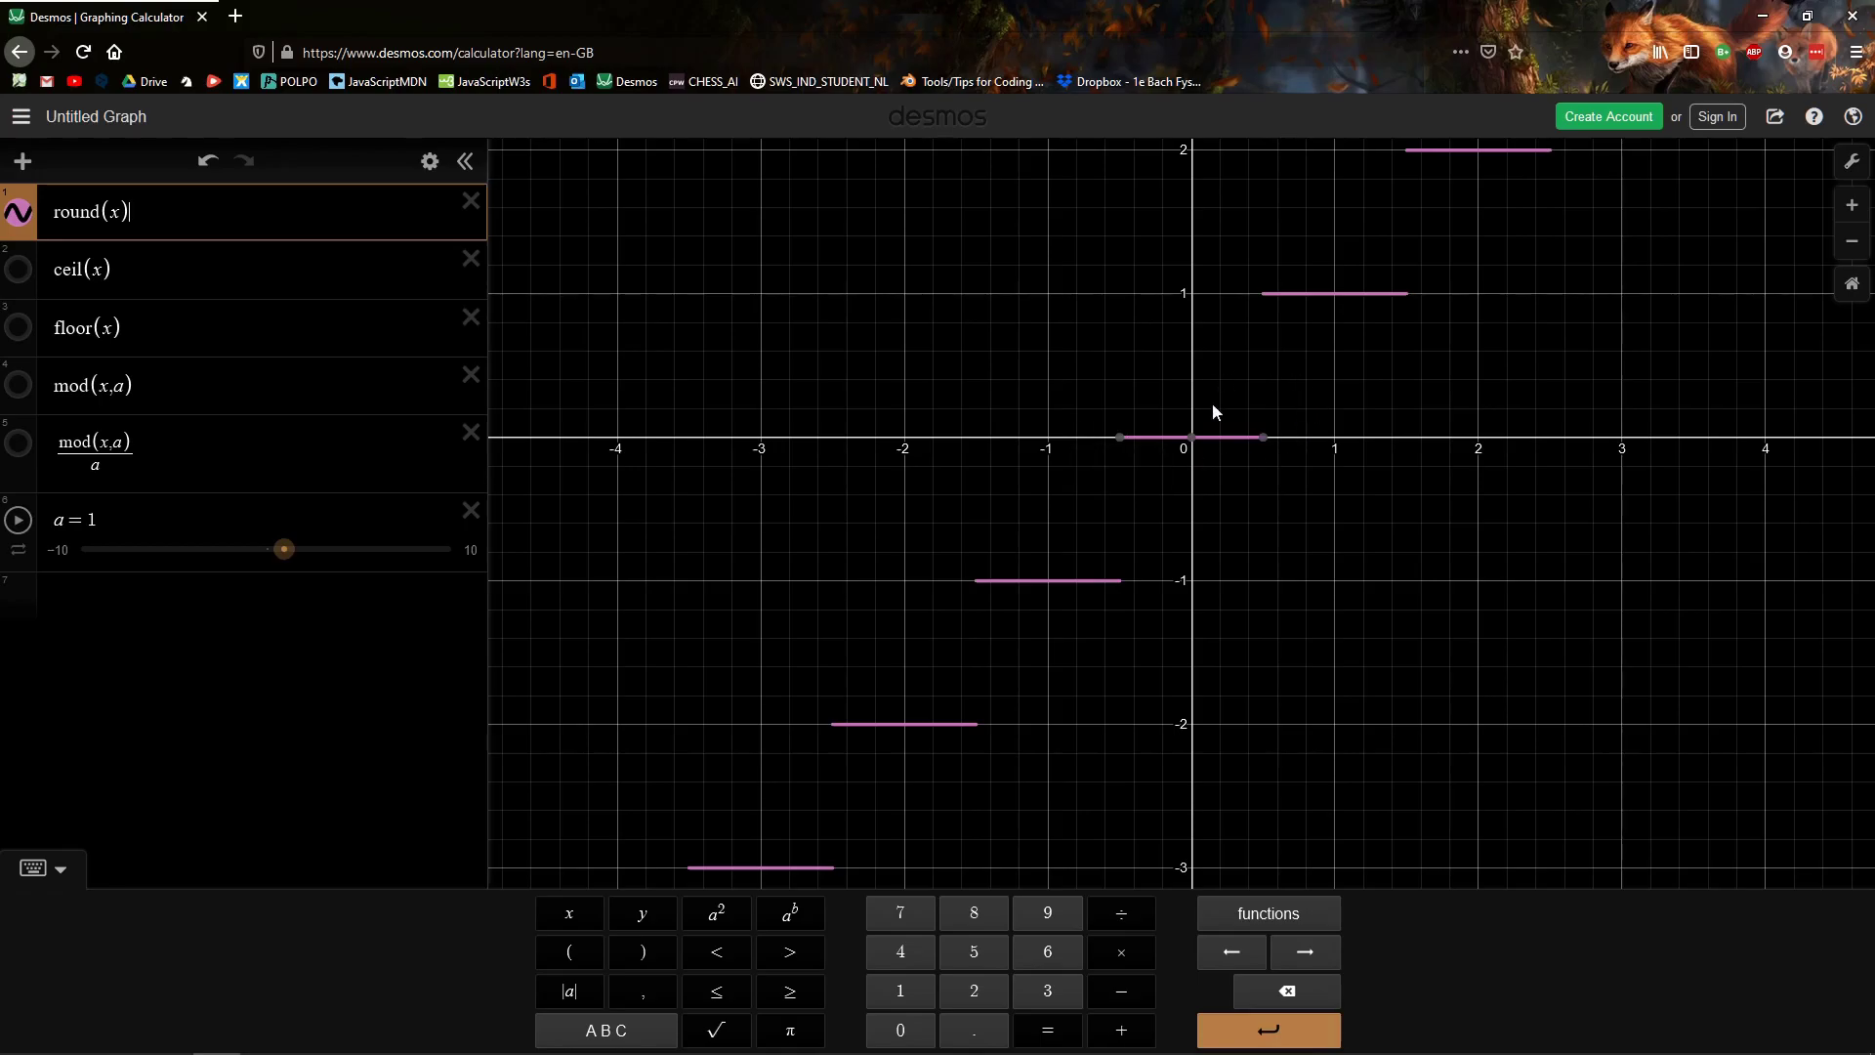
{"action": "key", "text": "alt+Tab"}
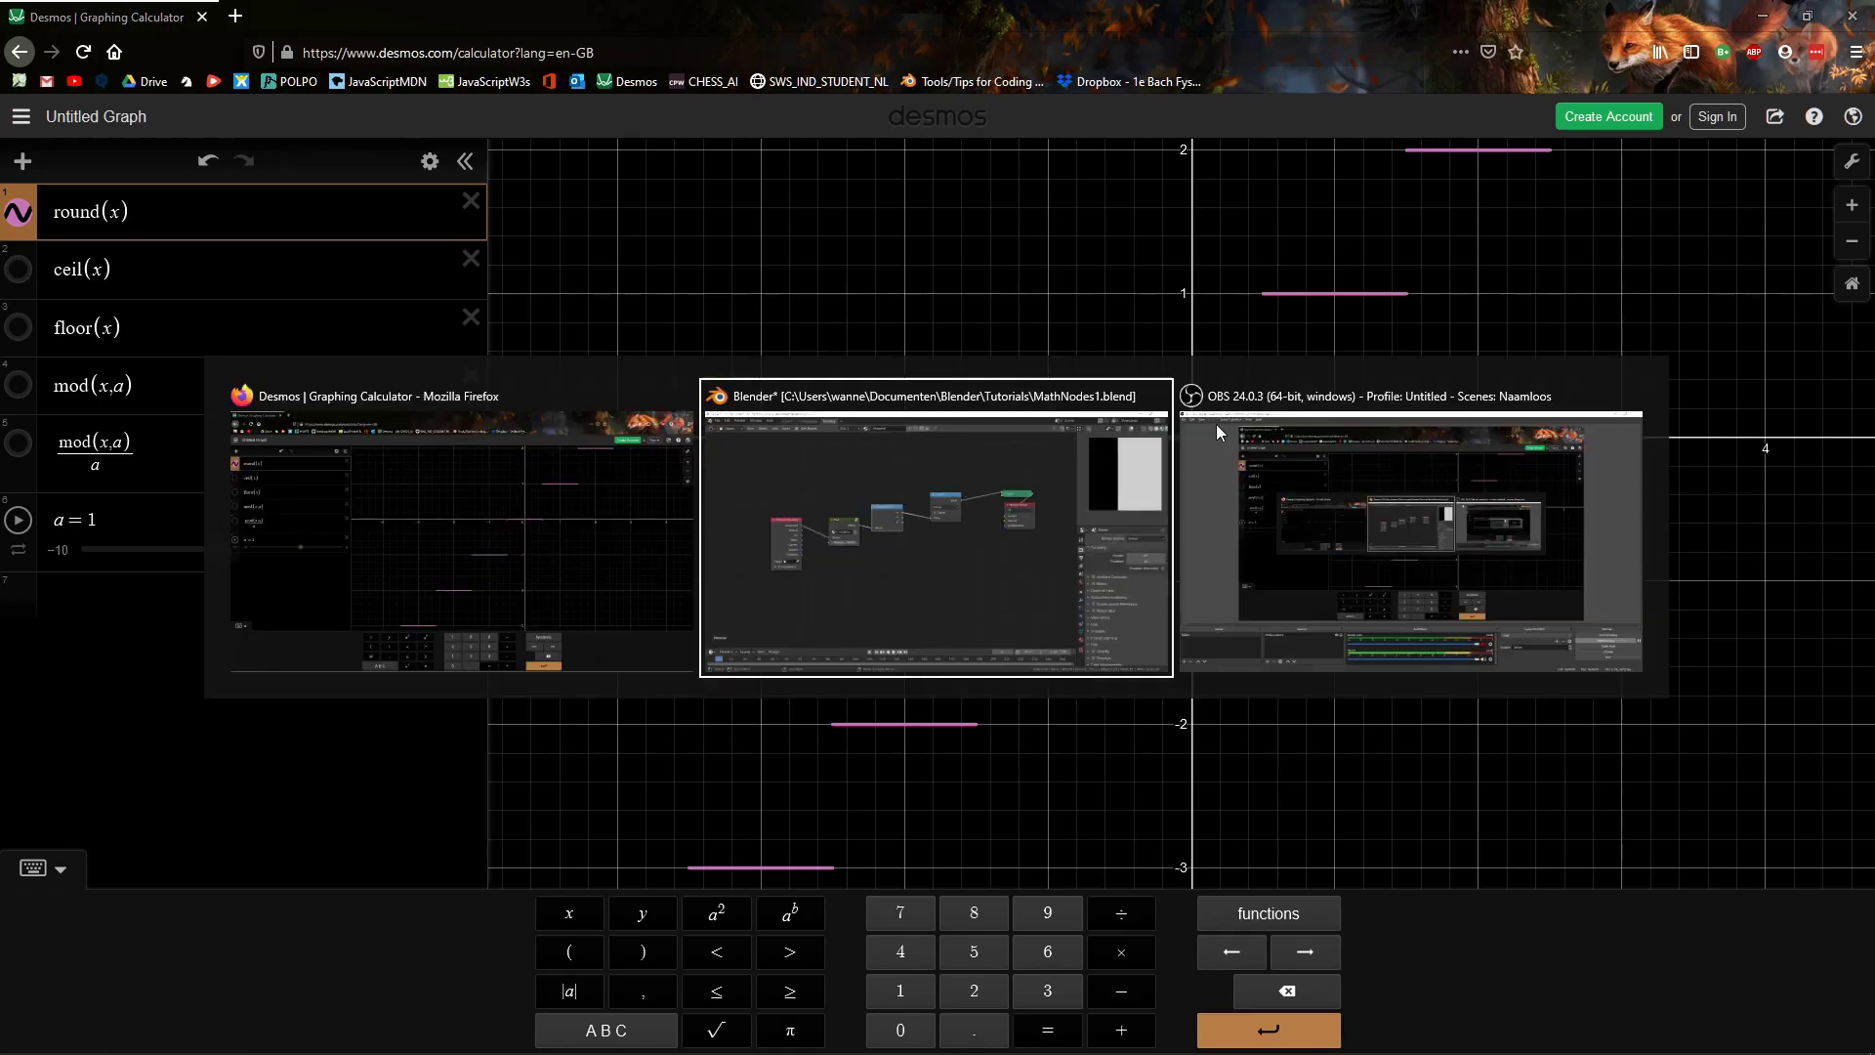
{"action": "key", "text": "alt+Tab"}
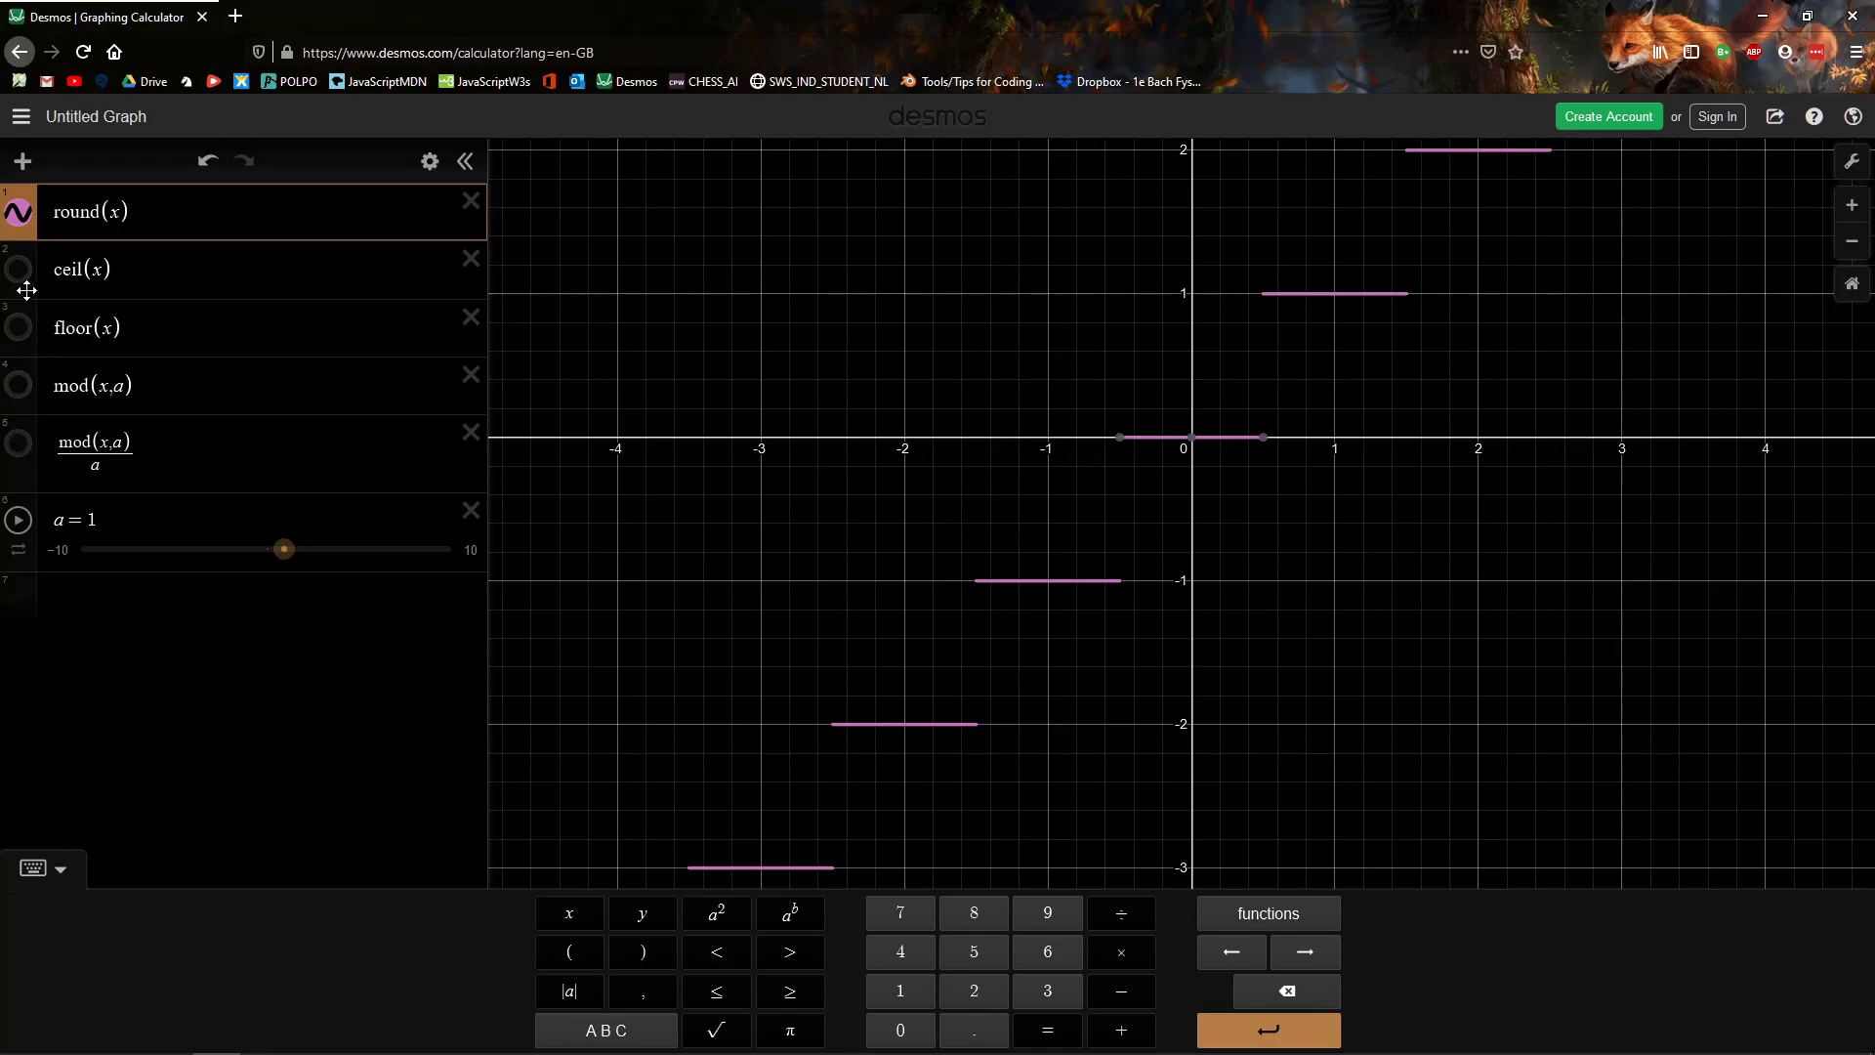
Step: Show ceil(x) in place of round(x), briefly compare it with floor(x), then hide both
{"action": "left_click", "coordinate": [17, 271]}
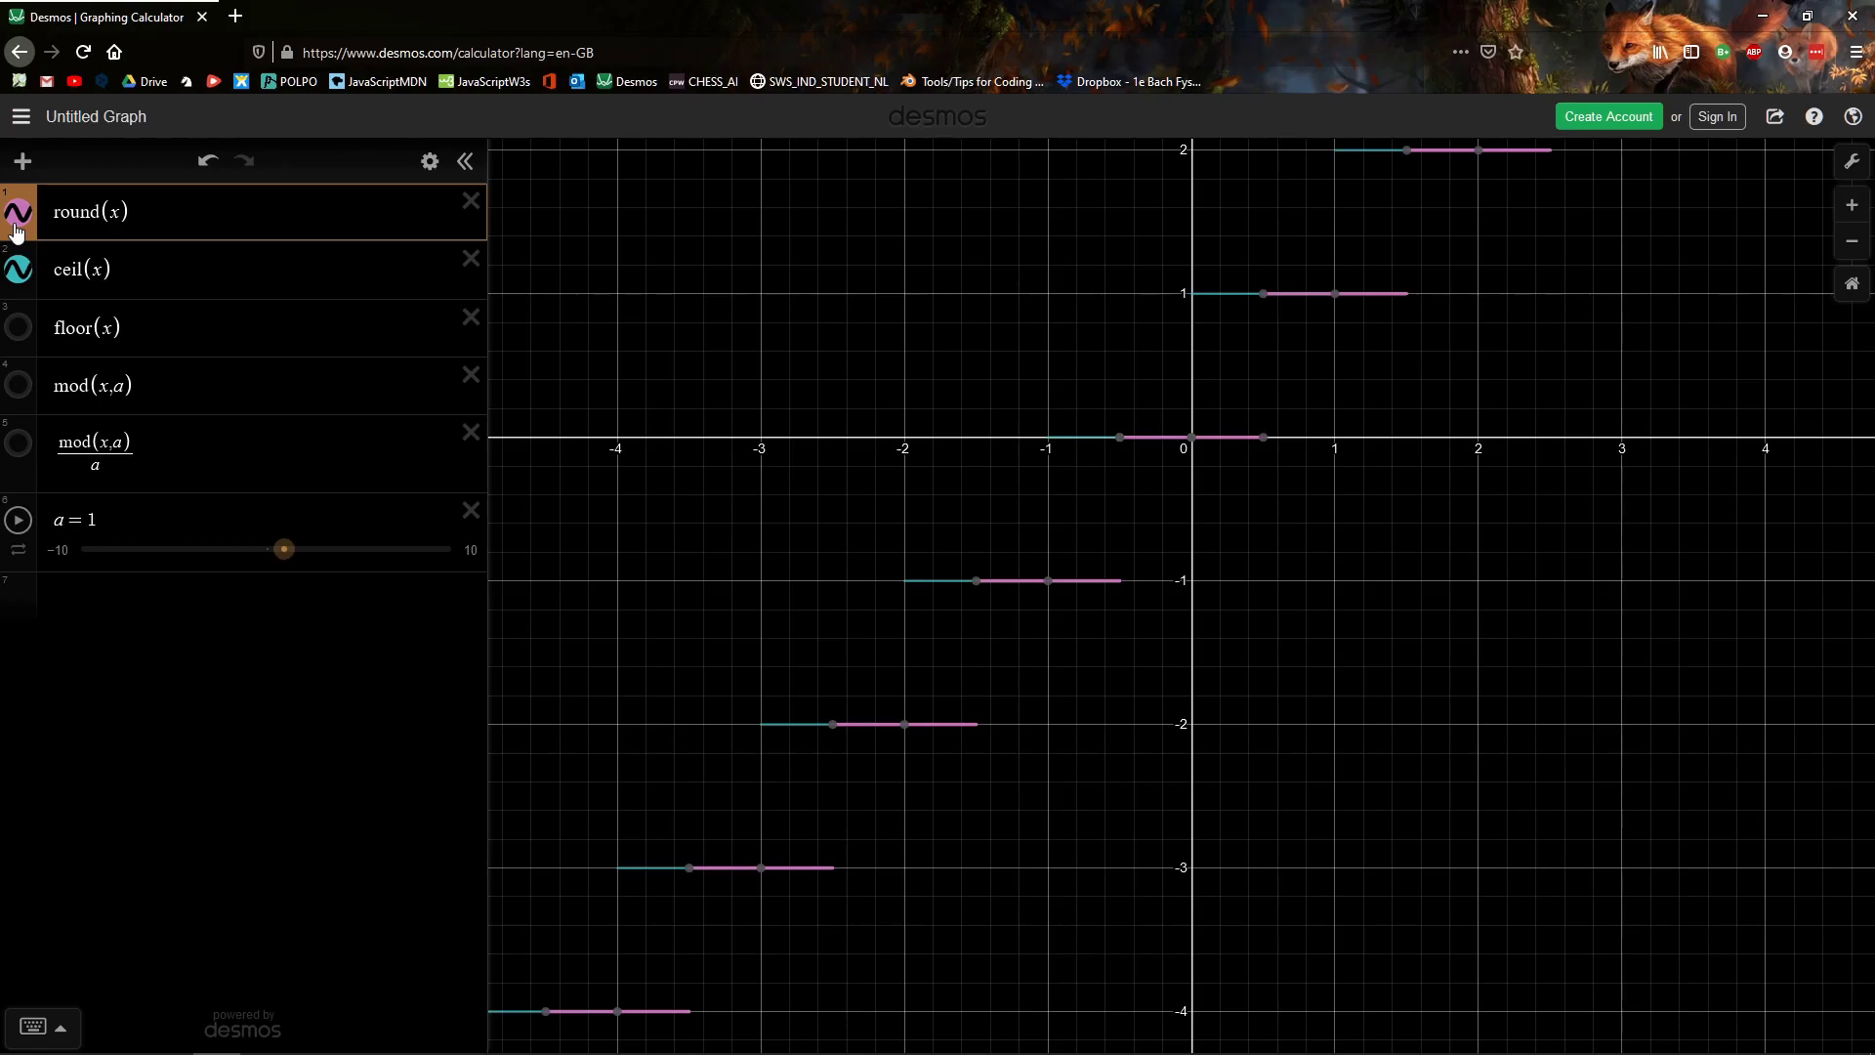
{"action": "left_click", "coordinate": [15, 225]}
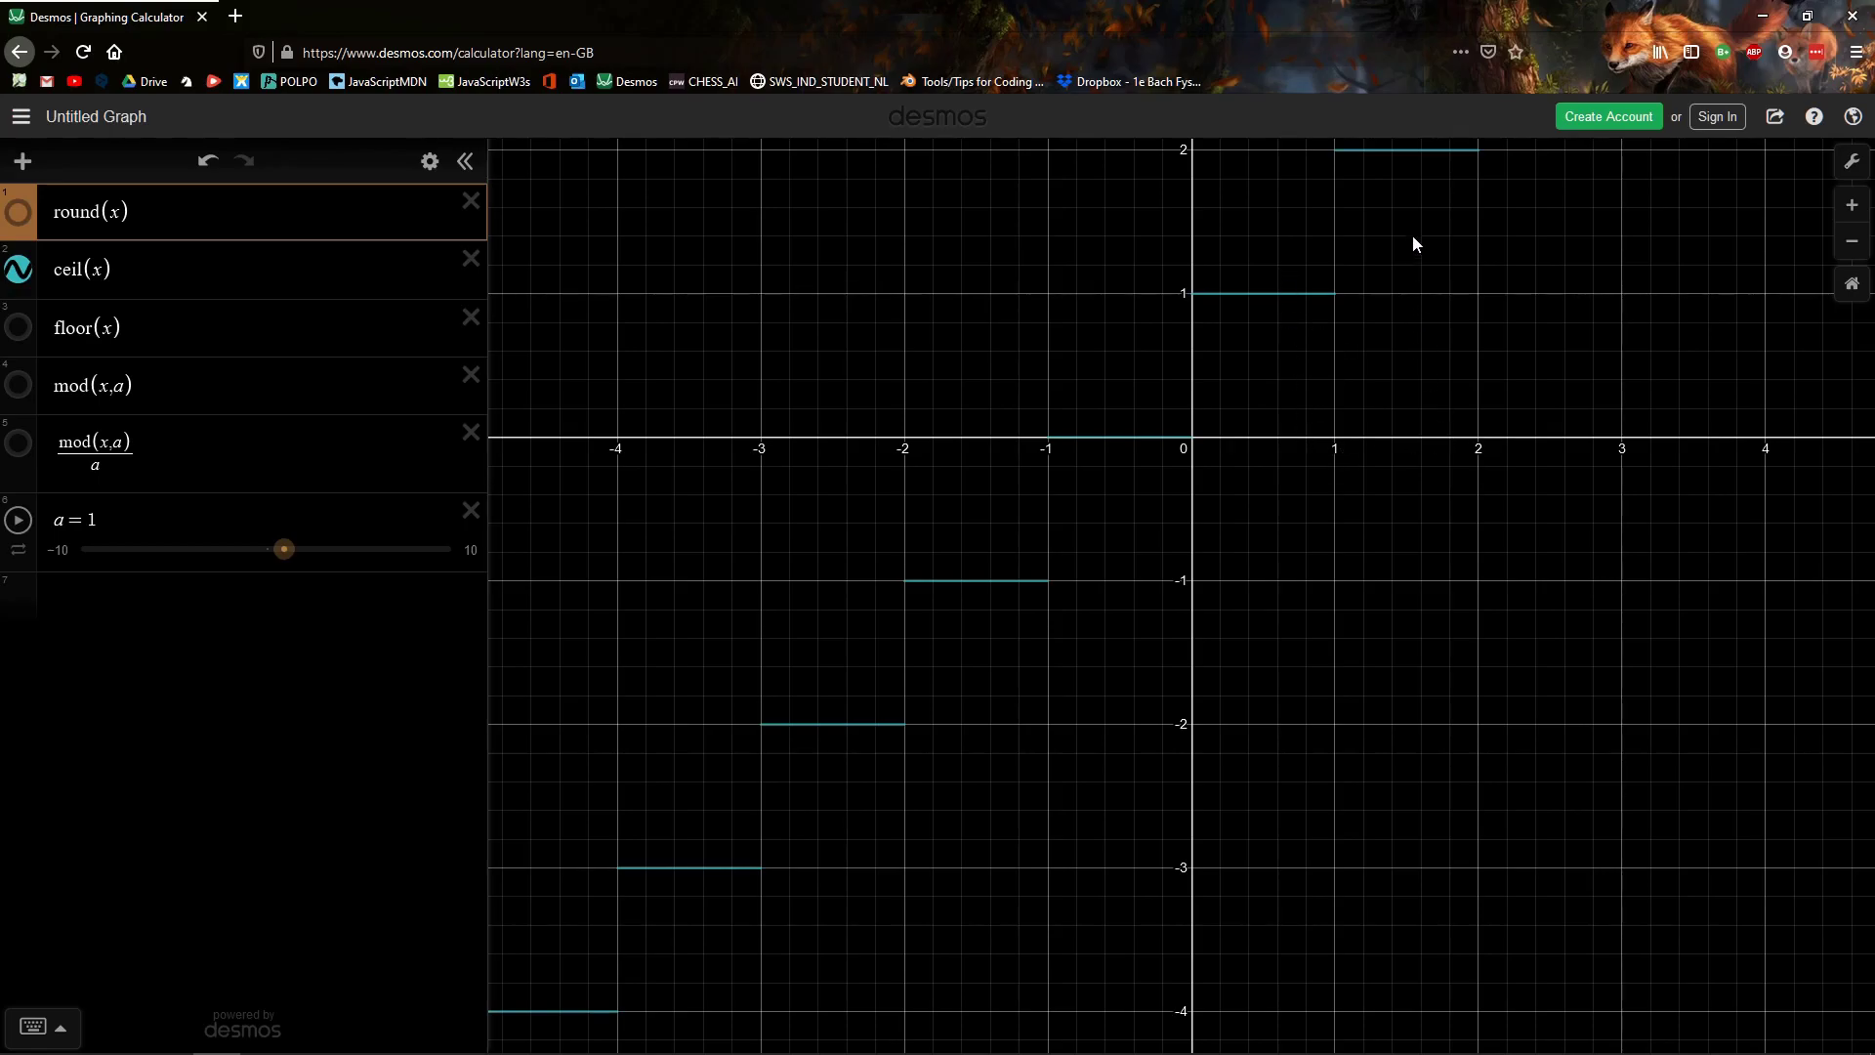
{"action": "scroll", "coordinate": [1480, 360], "scroll_direction": "down", "scroll_amount": 3}
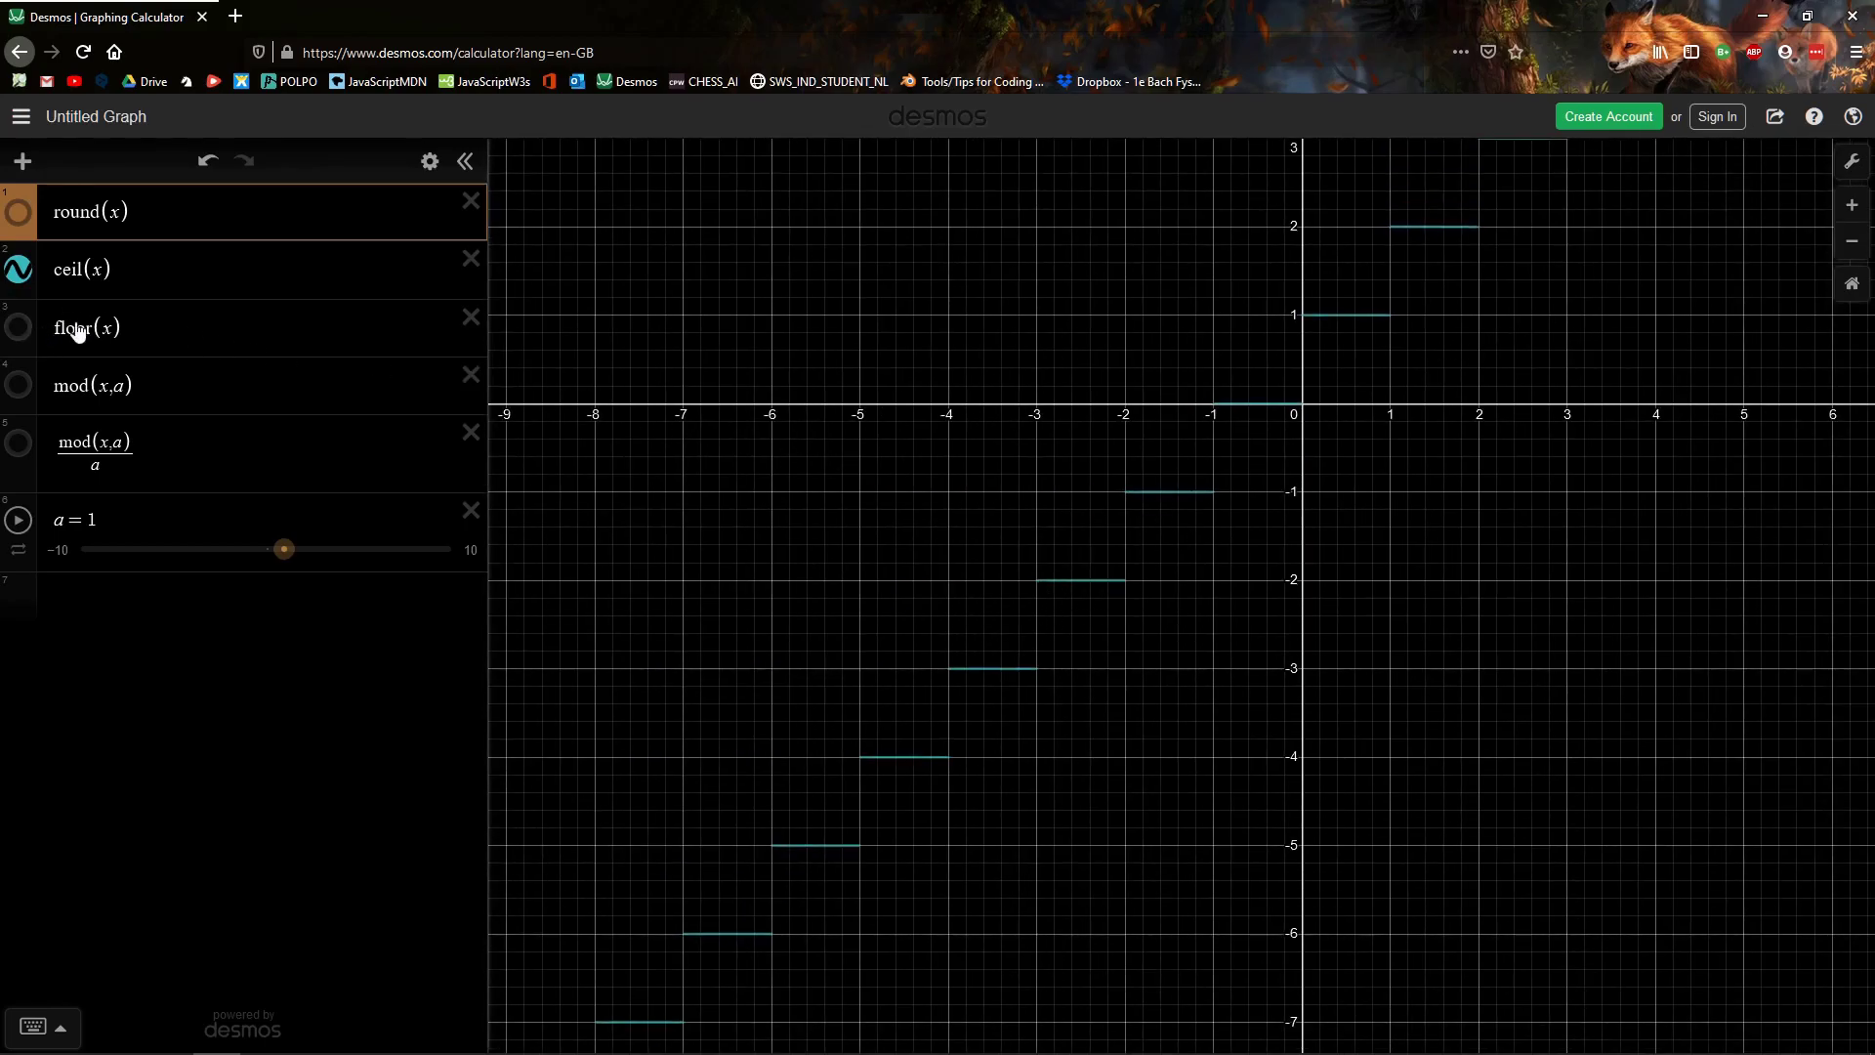
{"action": "scroll", "coordinate": [1252, 342], "scroll_direction": "up", "scroll_amount": 3}
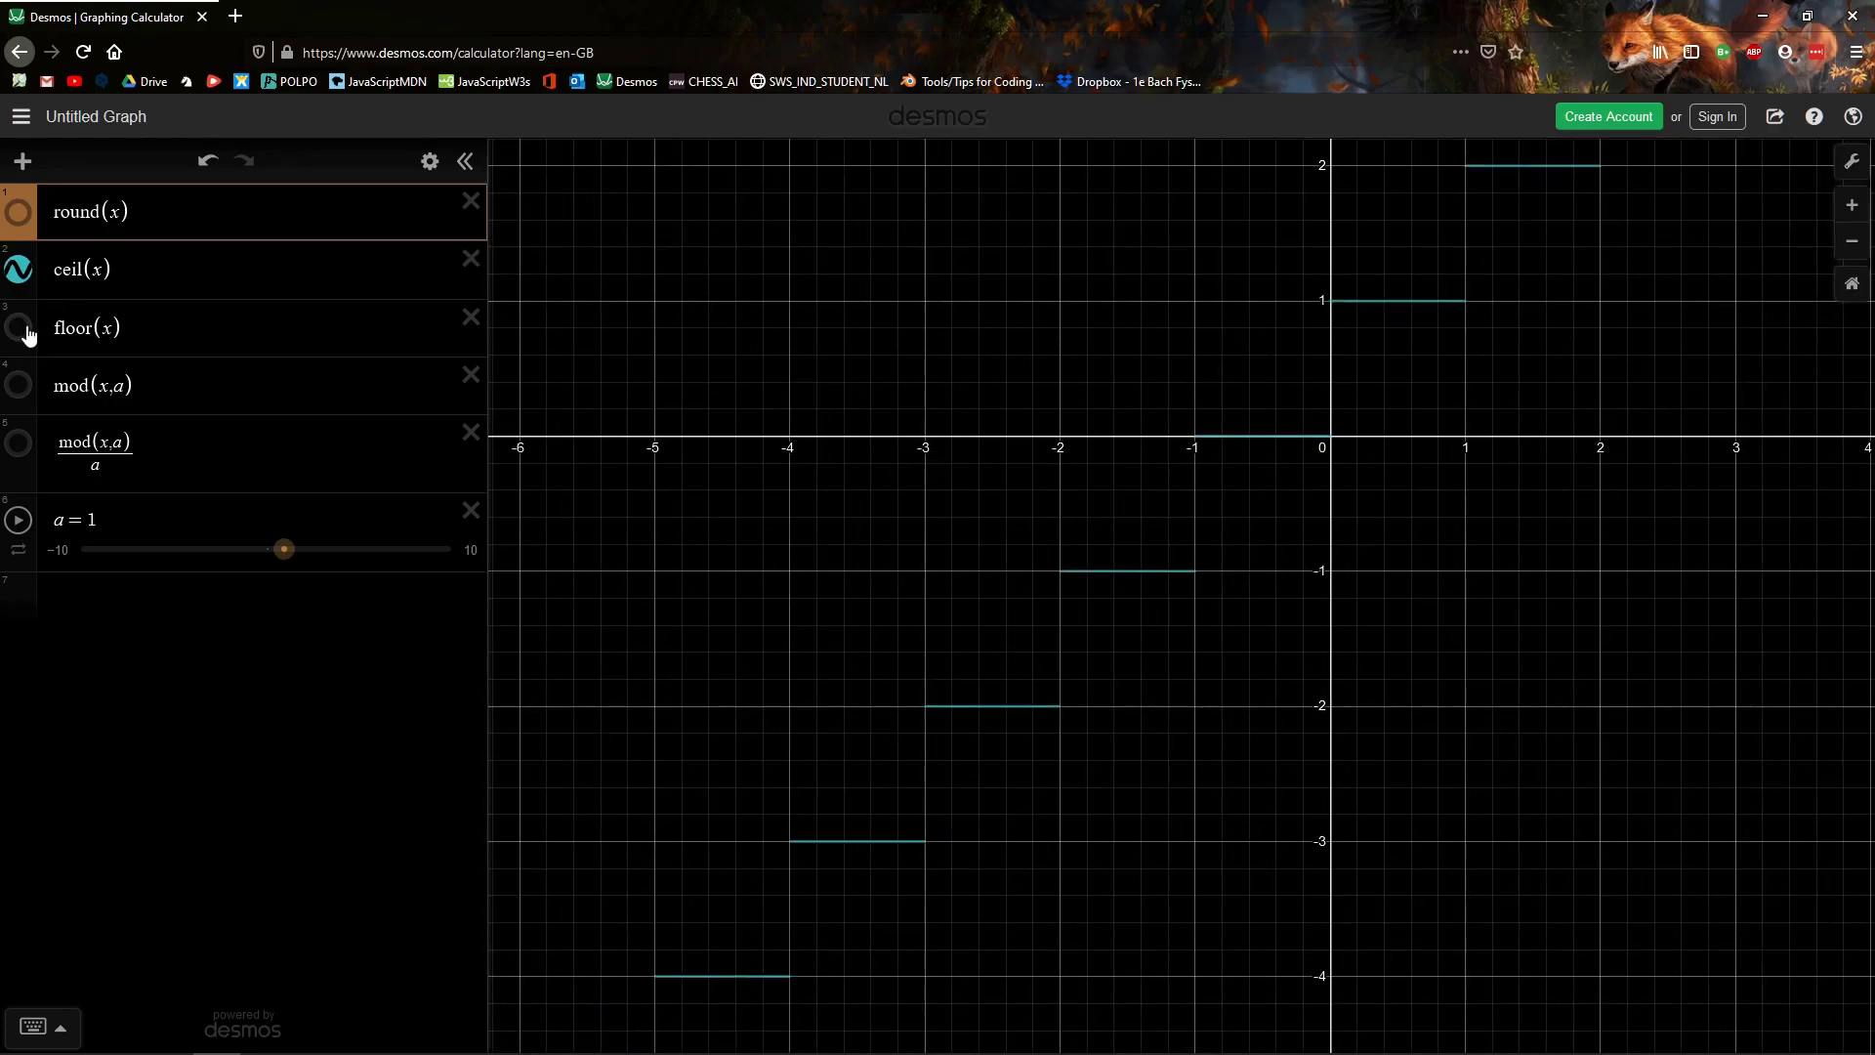
{"action": "left_click", "coordinate": [19, 328]}
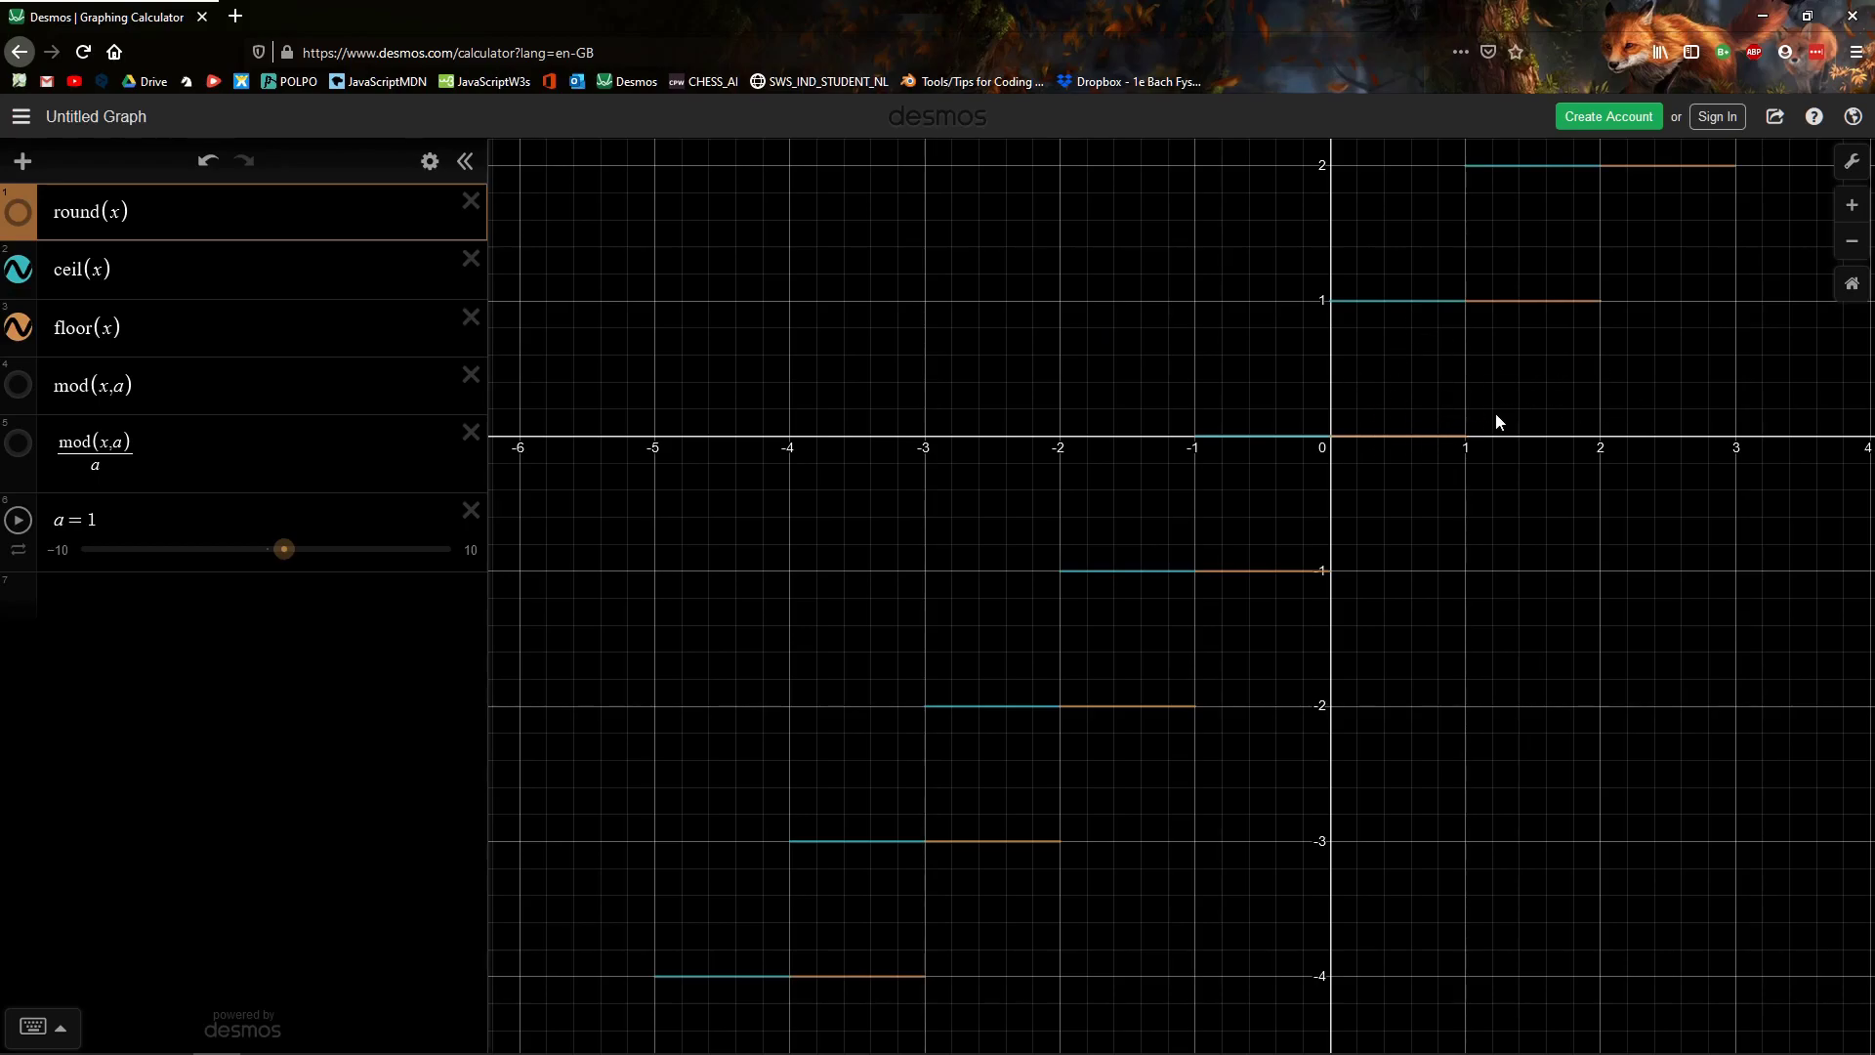
{"action": "left_click", "coordinate": [19, 328]}
{"action": "left_click", "coordinate": [17, 268]}
Step: Show the mod(x,a) sawtooth and drag slider a out to 4.4, zooming out to view it
{"action": "left_click", "coordinate": [23, 385]}
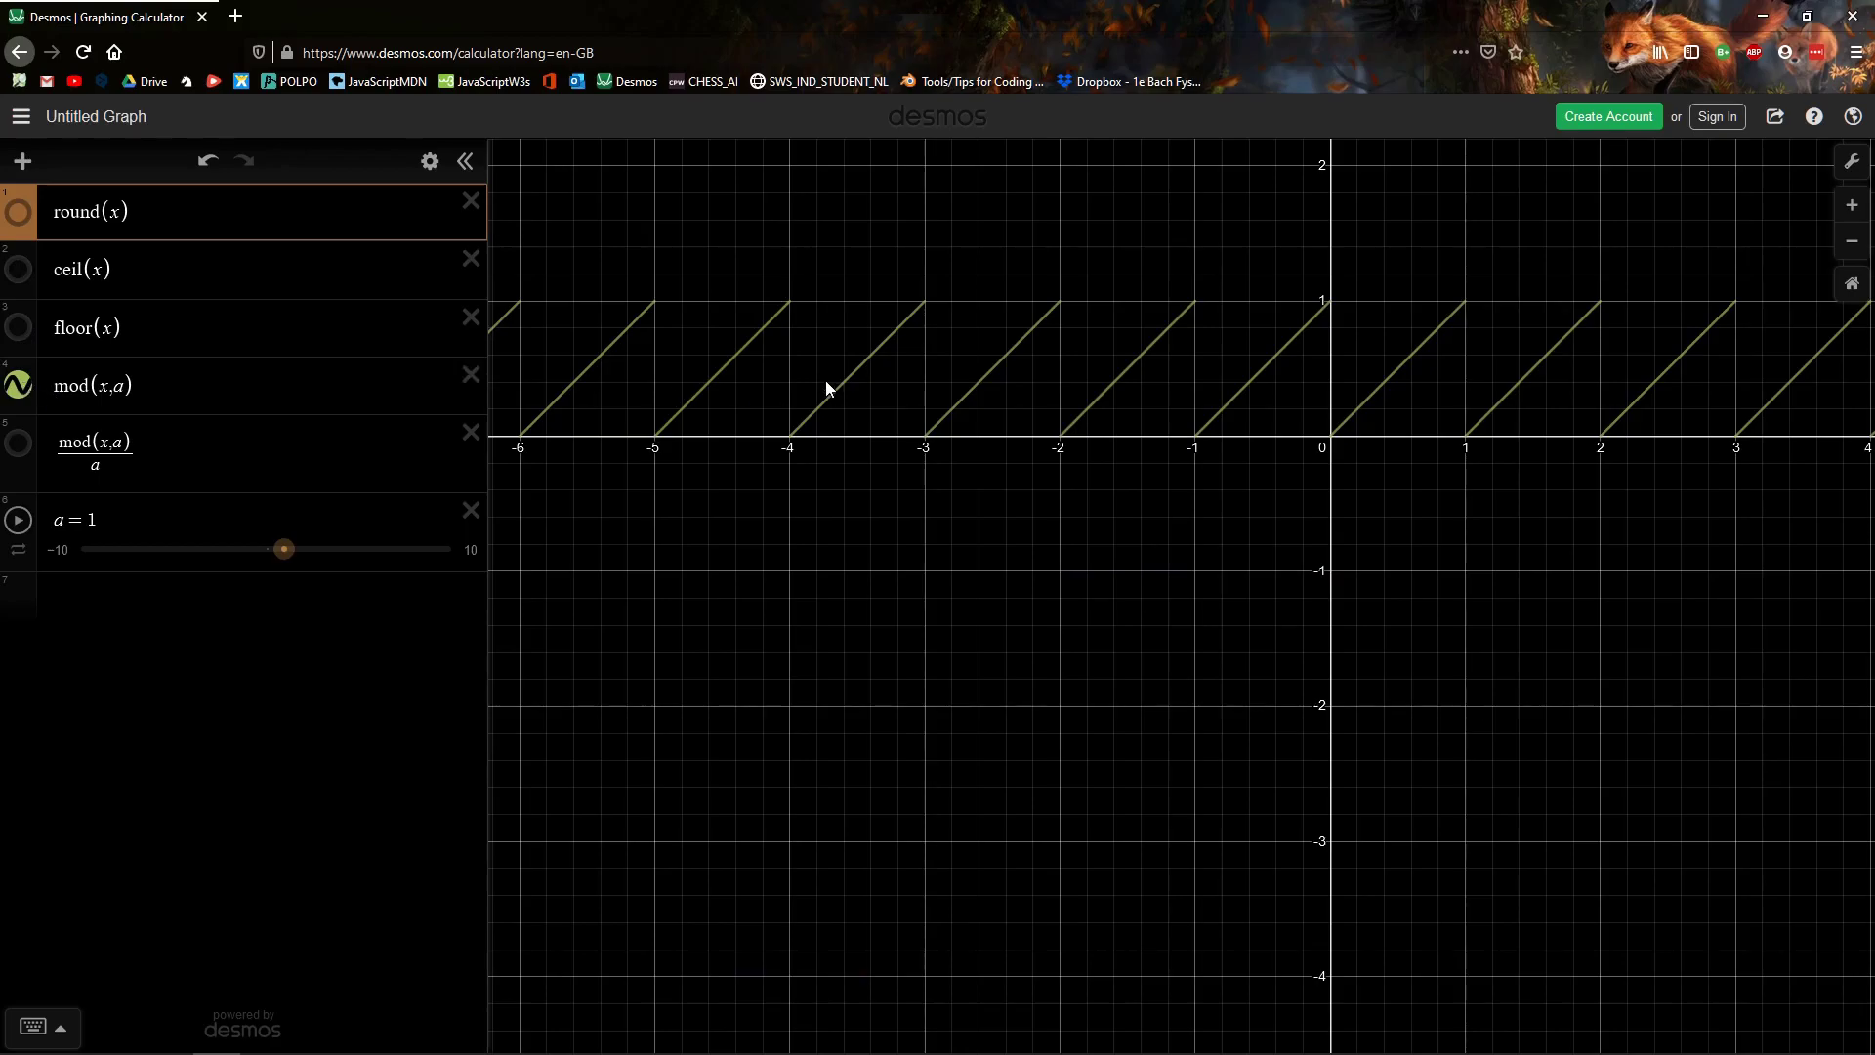
{"action": "scroll", "coordinate": [816, 358], "scroll_direction": "down", "scroll_amount": 3}
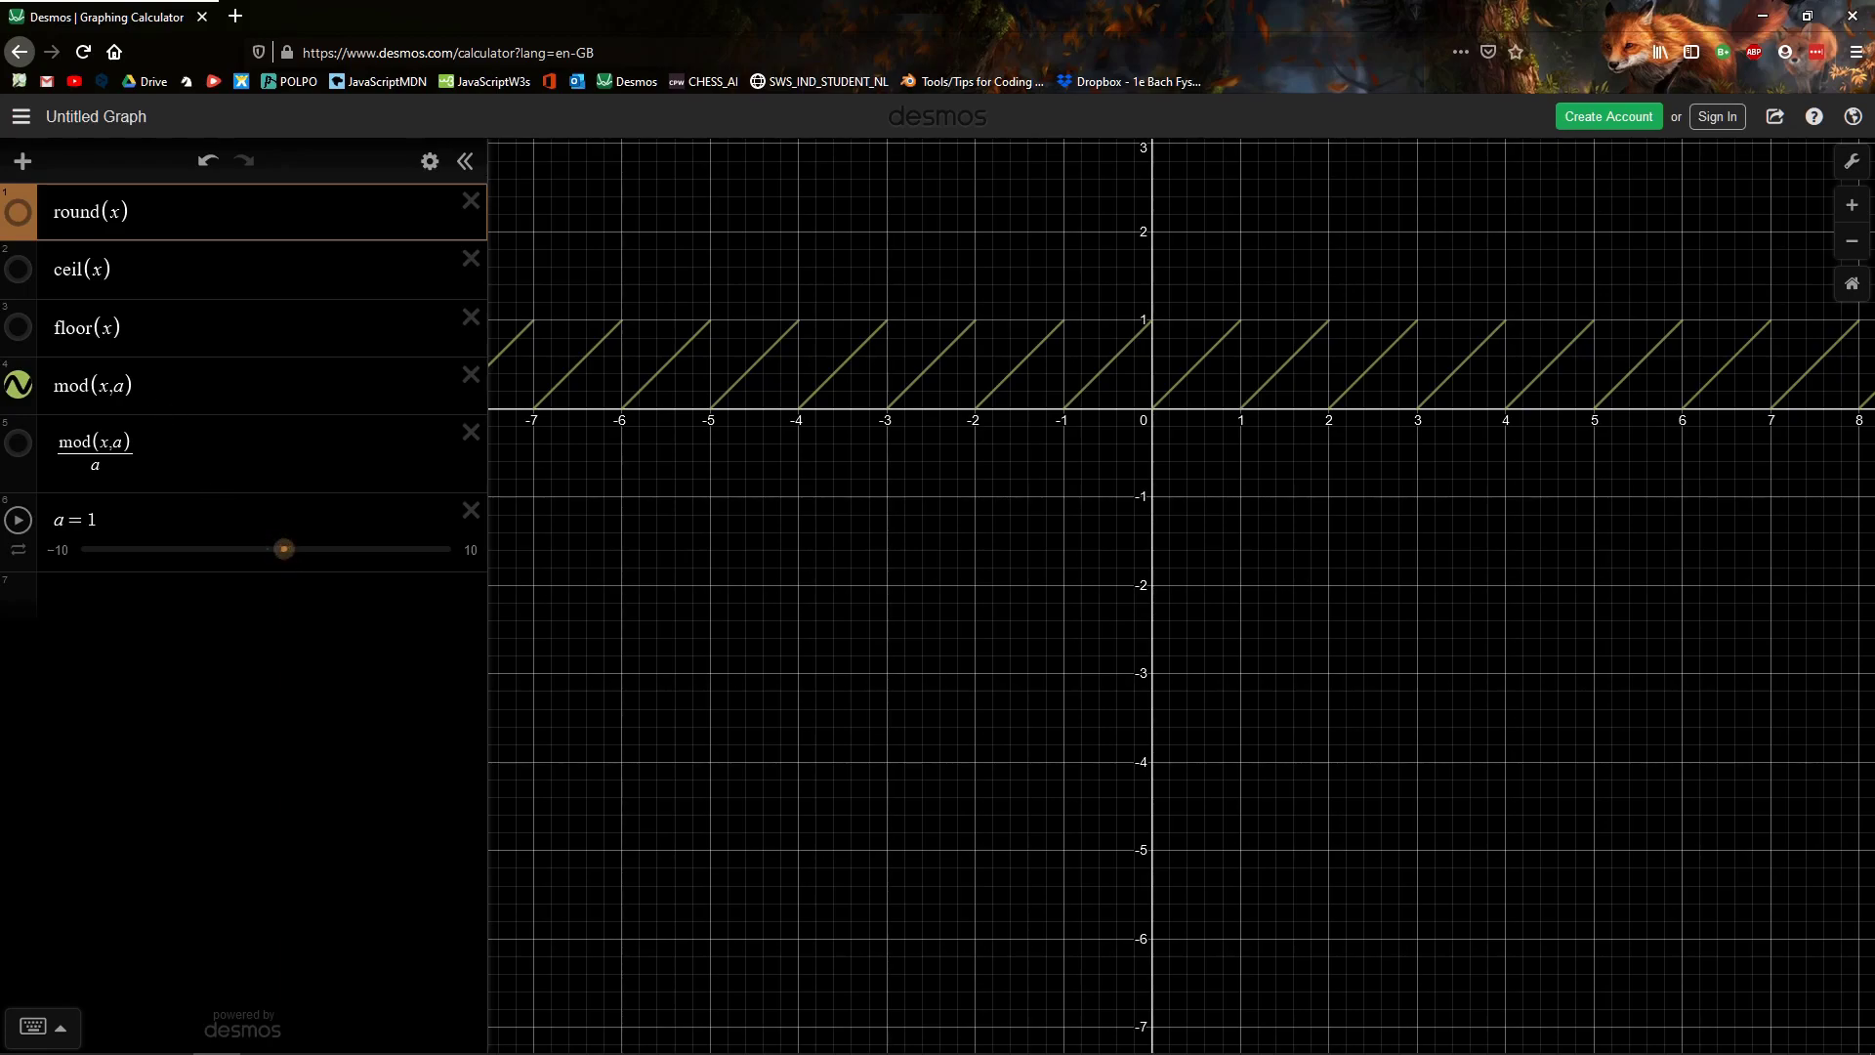
{"action": "mouse_move", "coordinate": [293, 563]}
{"action": "left_mouse_down"}
{"action": "mouse_move", "coordinate": [360, 562]}
{"action": "mouse_move", "coordinate": [312, 563]}
{"action": "left_mouse_up"}
{"action": "scroll", "coordinate": [926, 418], "scroll_direction": "down", "scroll_amount": 2}
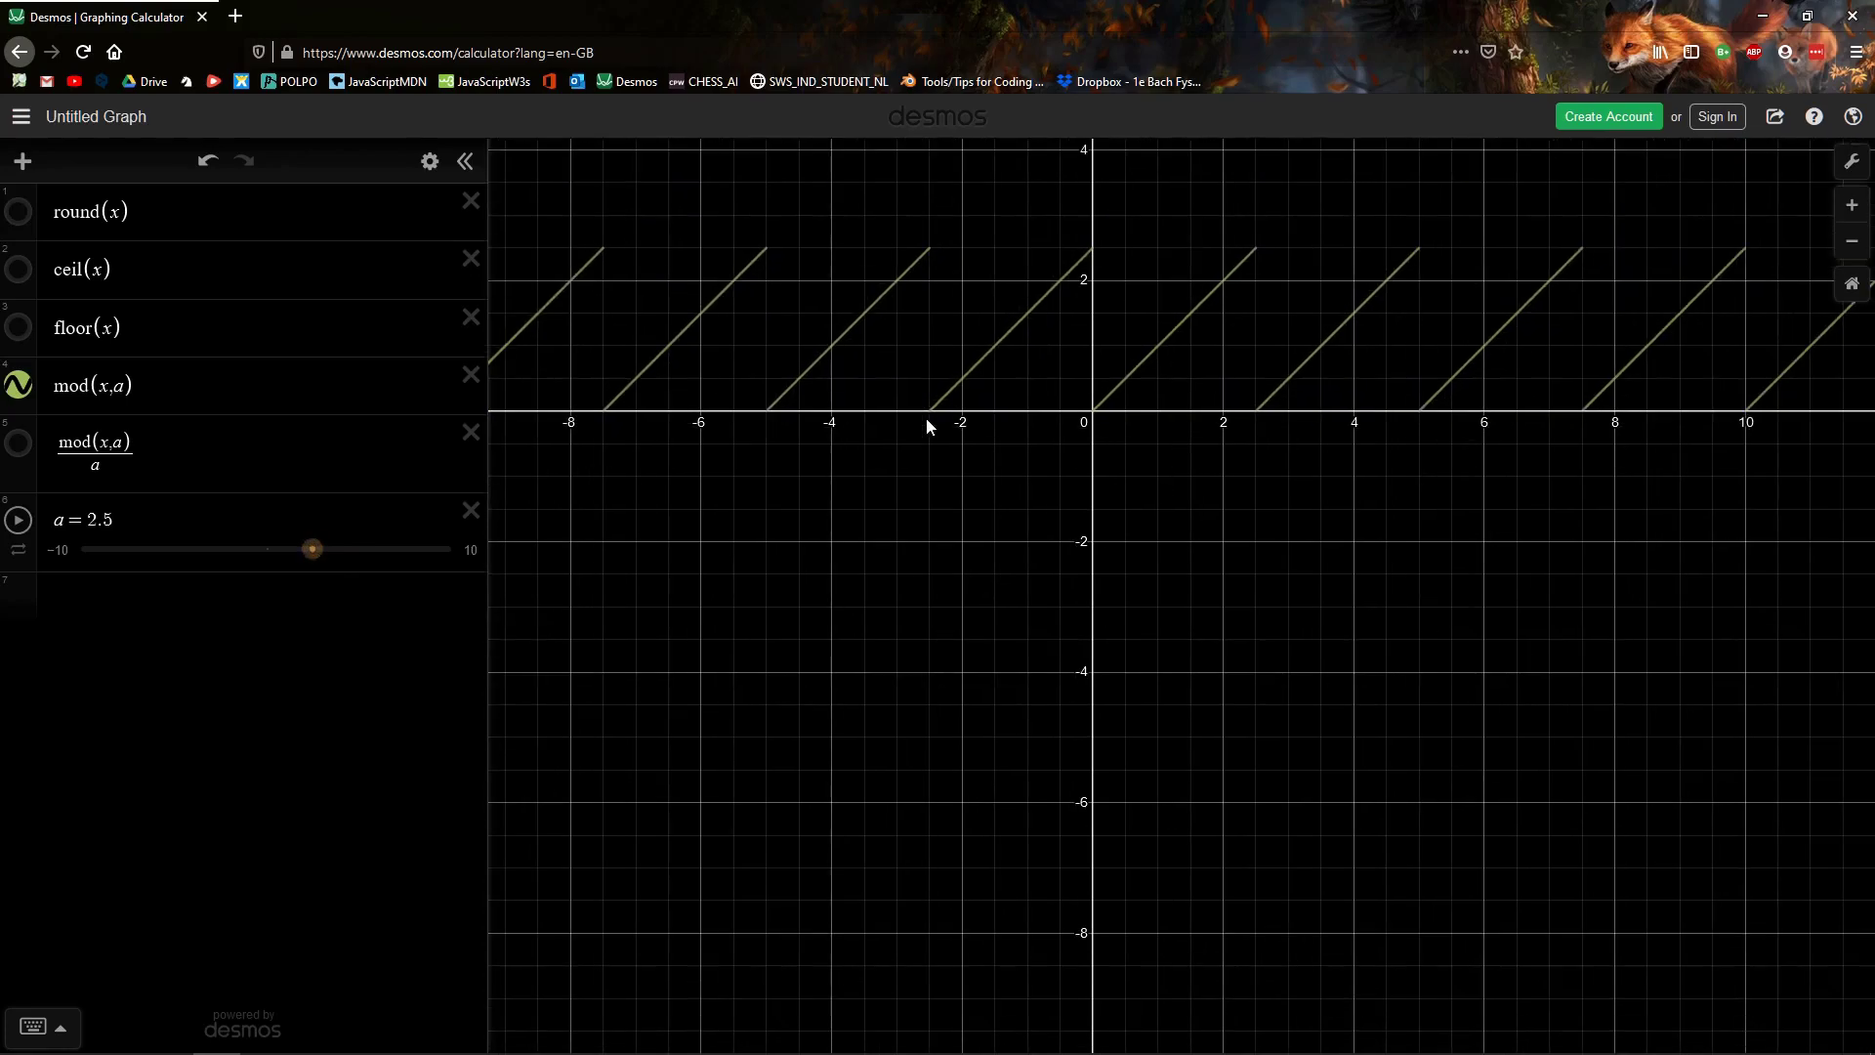
{"action": "scroll", "coordinate": [919, 420], "scroll_direction": "down", "scroll_amount": 3}
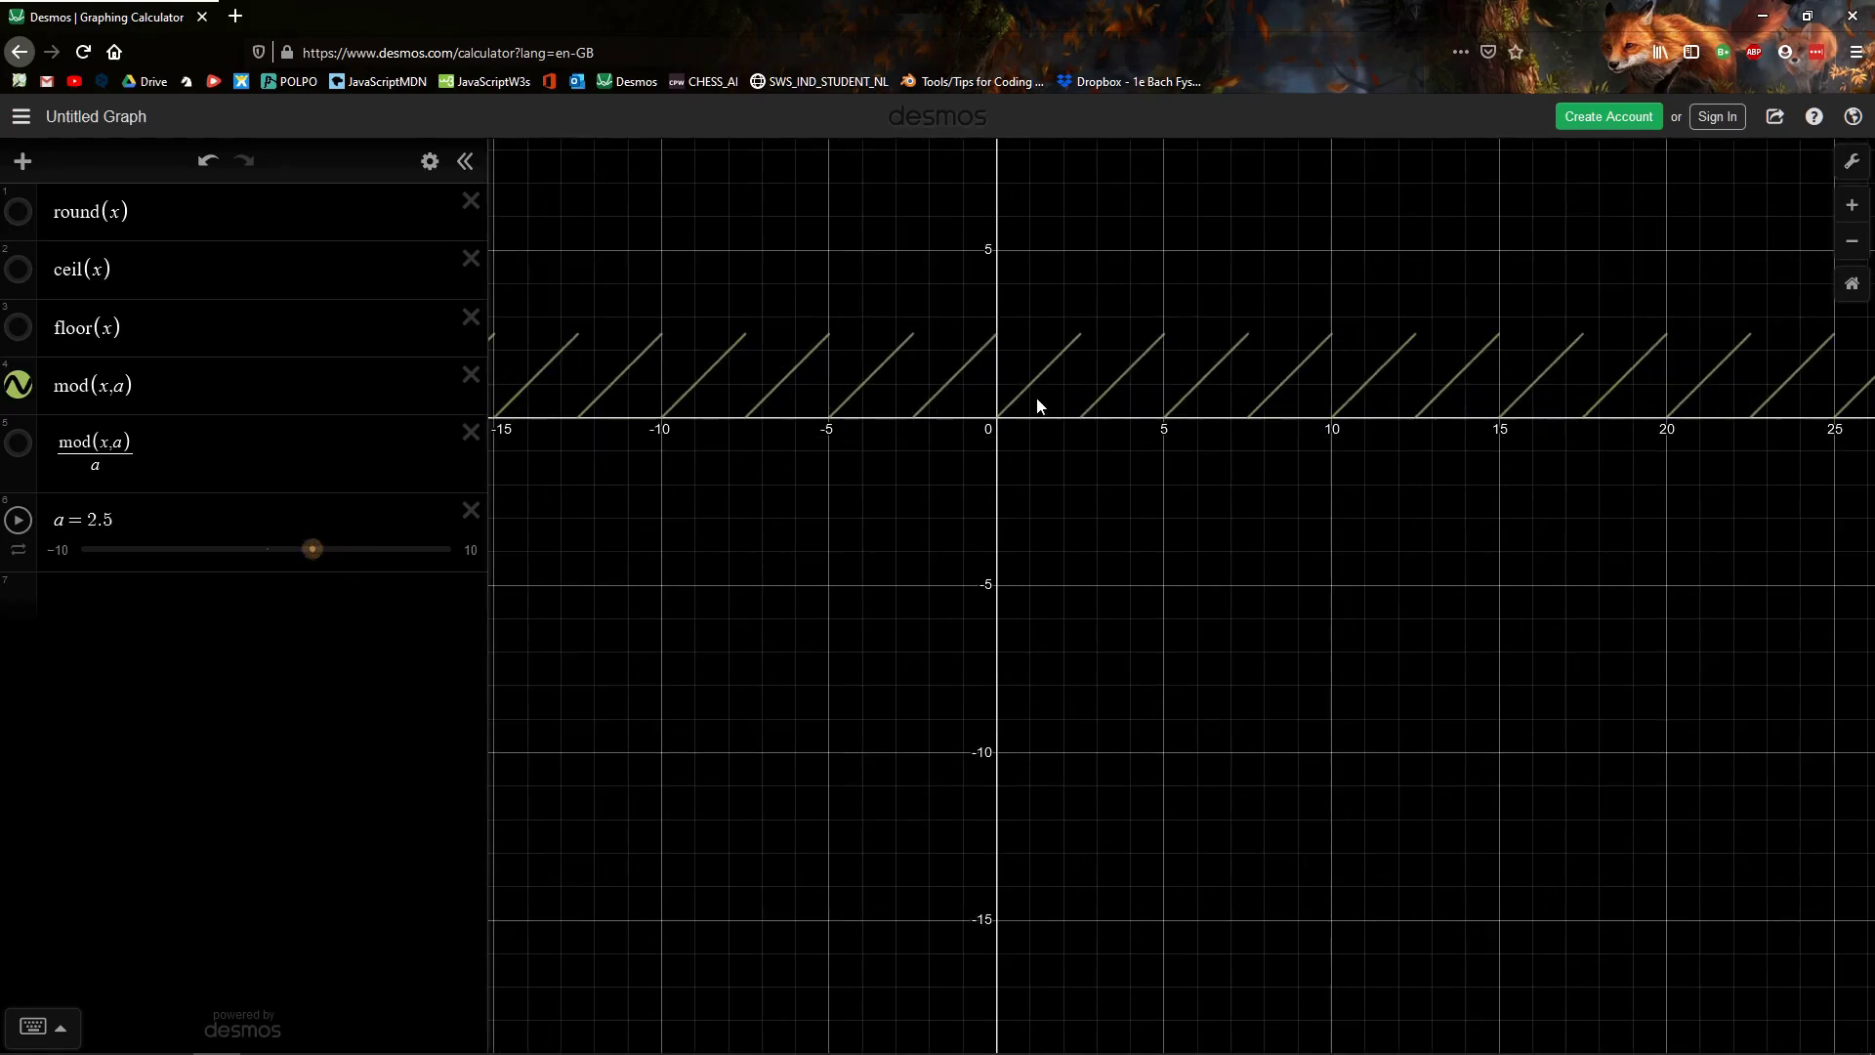
{"action": "left_click_drag", "start_coordinate": [315, 553], "coordinate": [363, 572]}
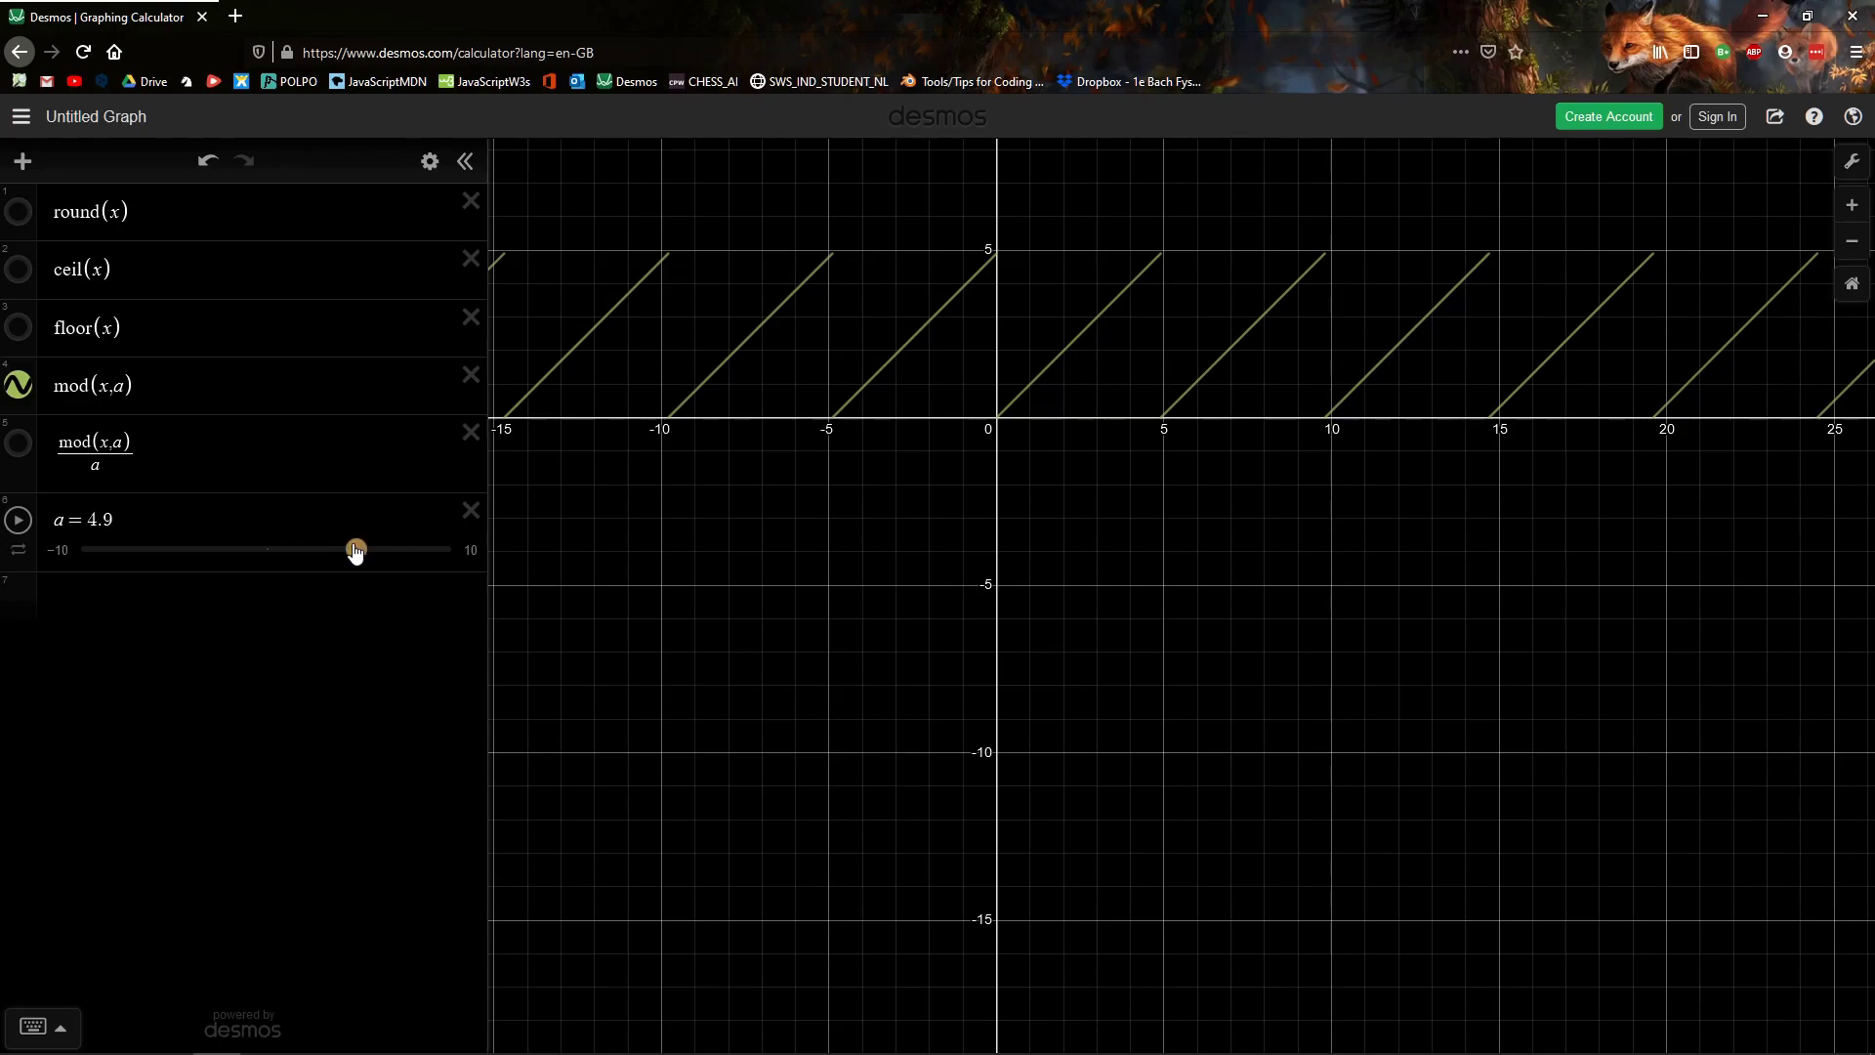
{"action": "mouse_move", "coordinate": [356, 546]}
{"action": "left_mouse_down"}
{"action": "mouse_move", "coordinate": [415, 559]}
{"action": "mouse_move", "coordinate": [343, 569]}
{"action": "left_mouse_up"}
Step: Switch Blender's Round math node to Fraction, then return to the Desmos graph
{"action": "key", "text": "alt+Tab"}
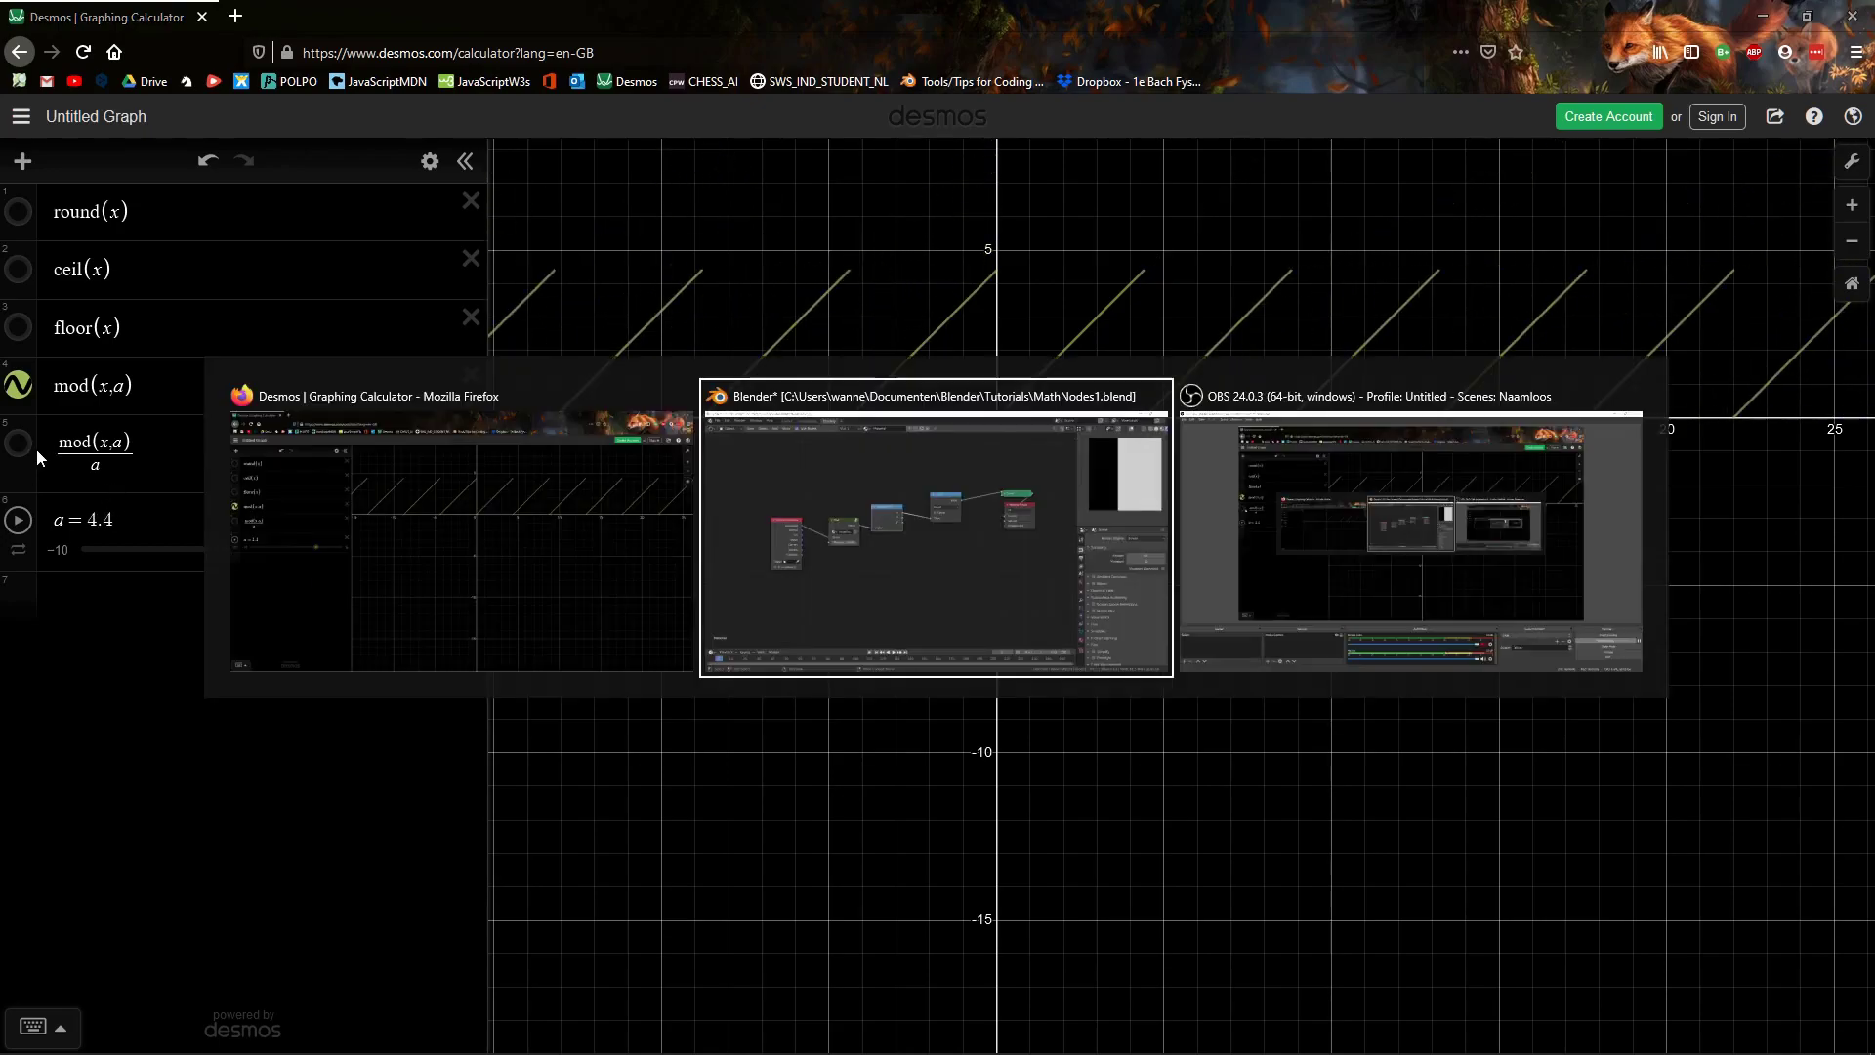
{"action": "left_click", "coordinate": [972, 390]}
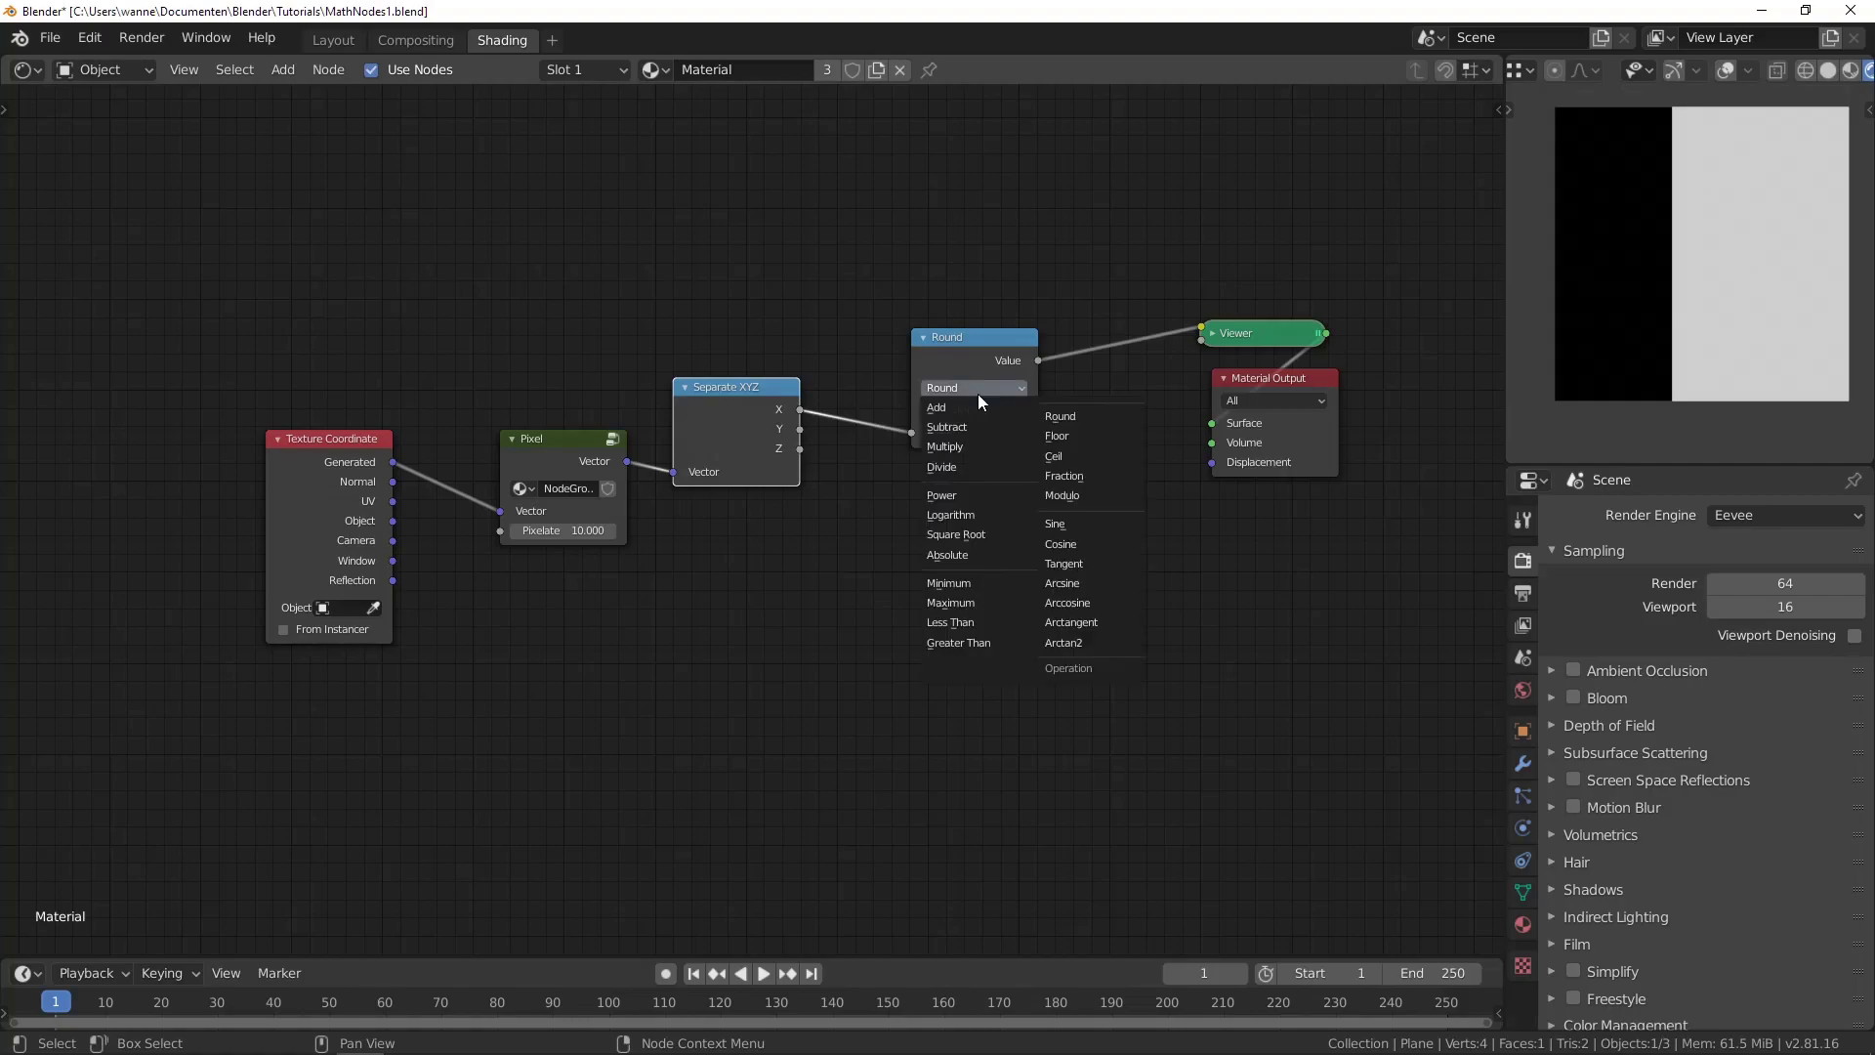
{"action": "left_click", "coordinate": [1084, 478]}
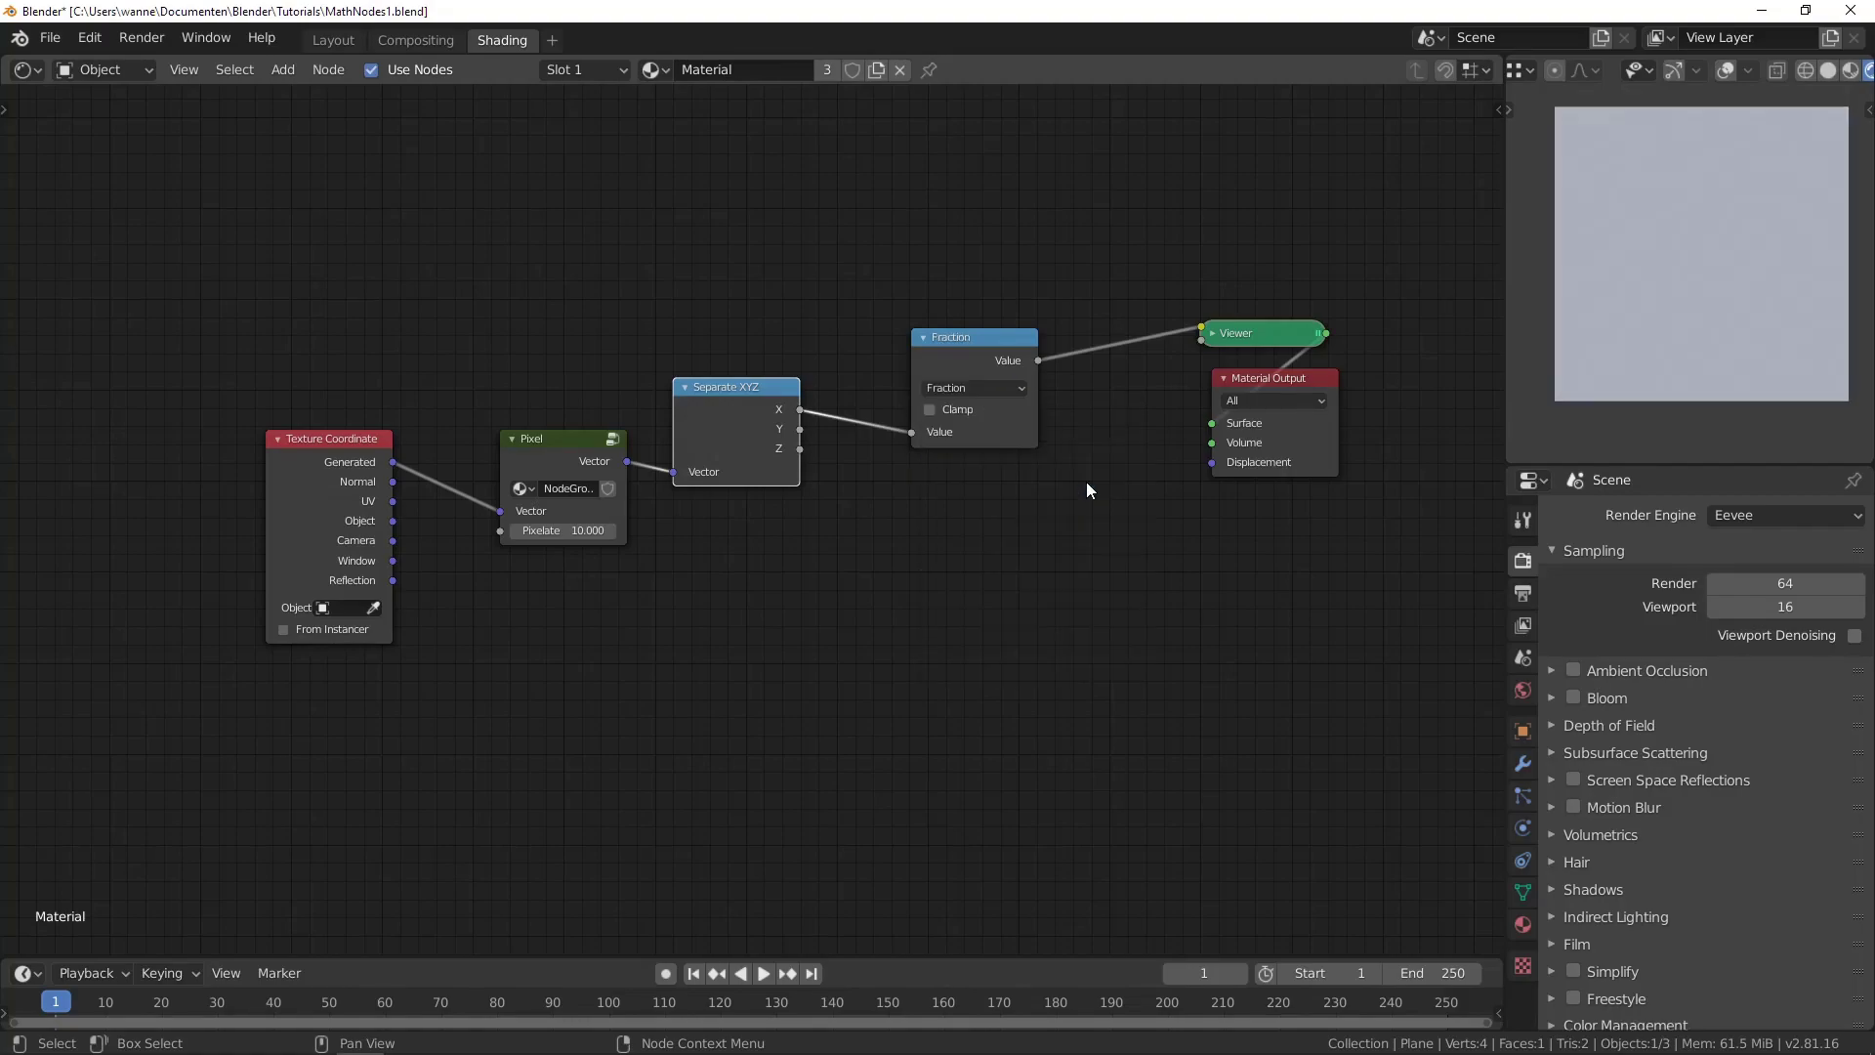
{"action": "scroll", "coordinate": [1073, 446], "scroll_direction": "up", "scroll_amount": 2}
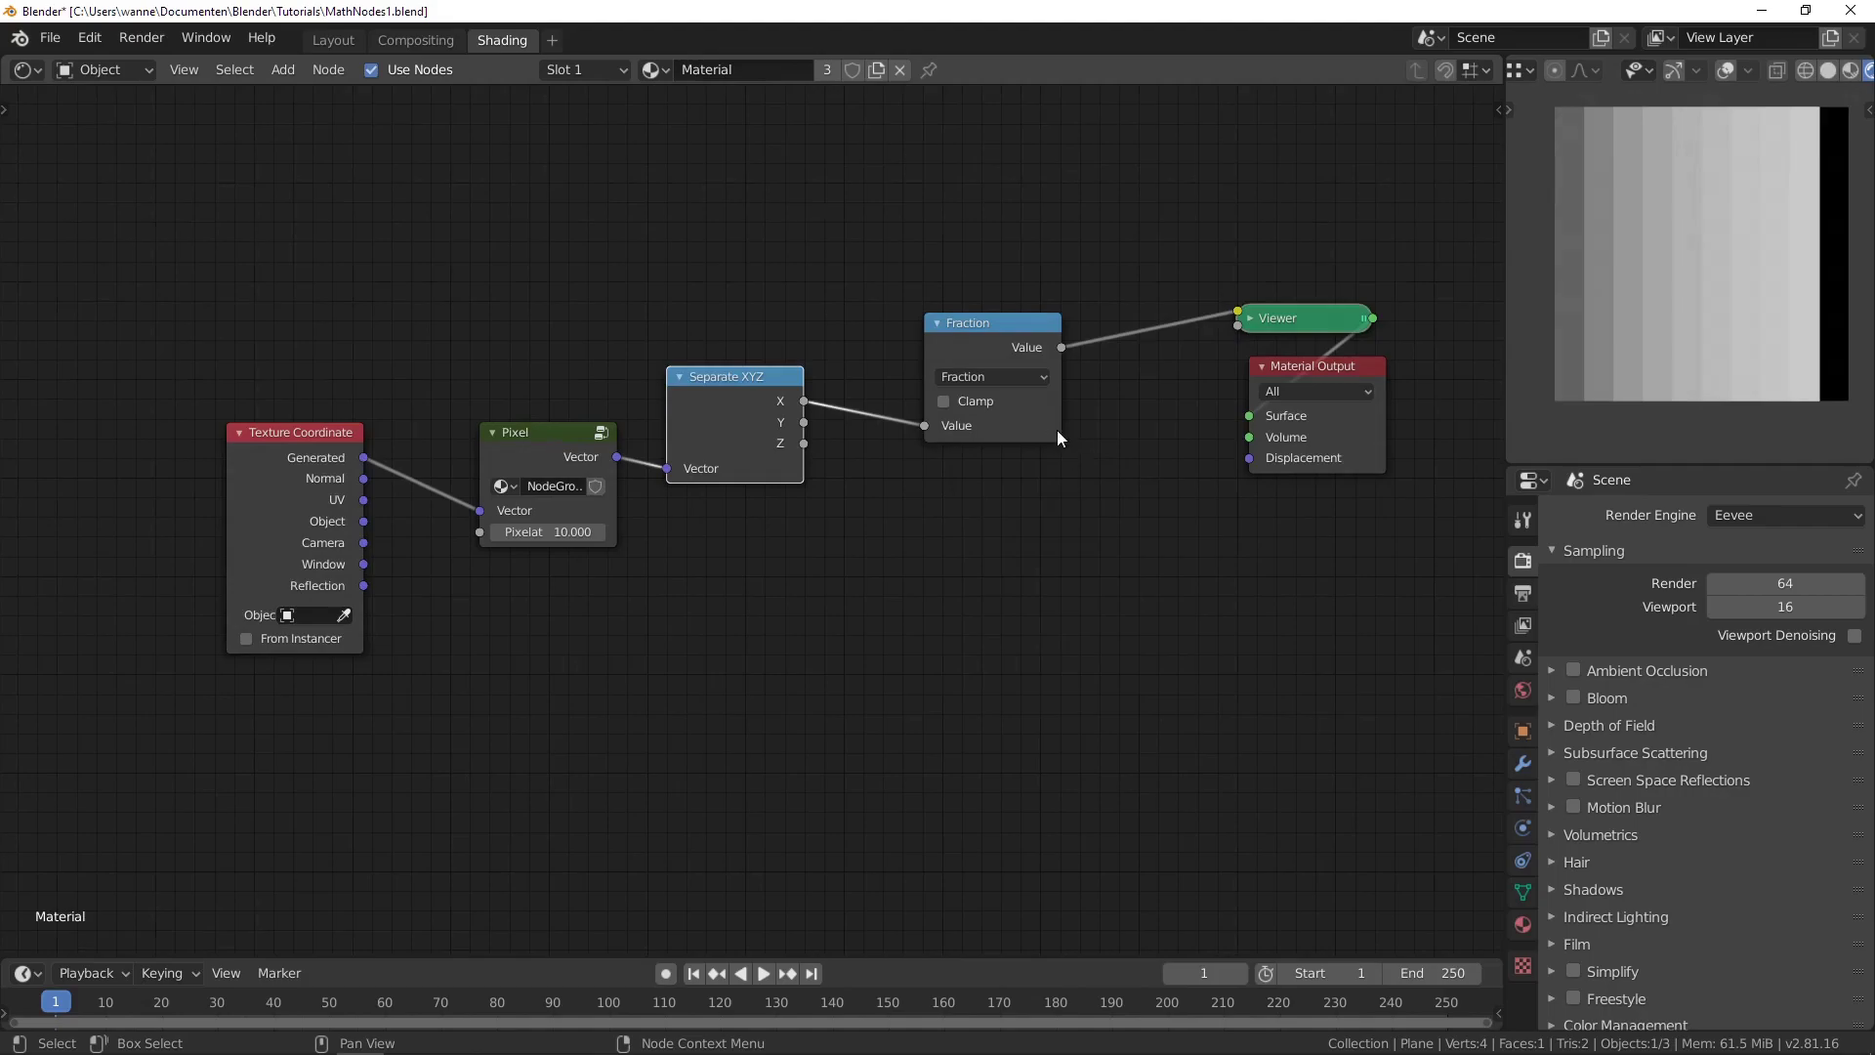
{"action": "key", "text": "alt+Tab"}
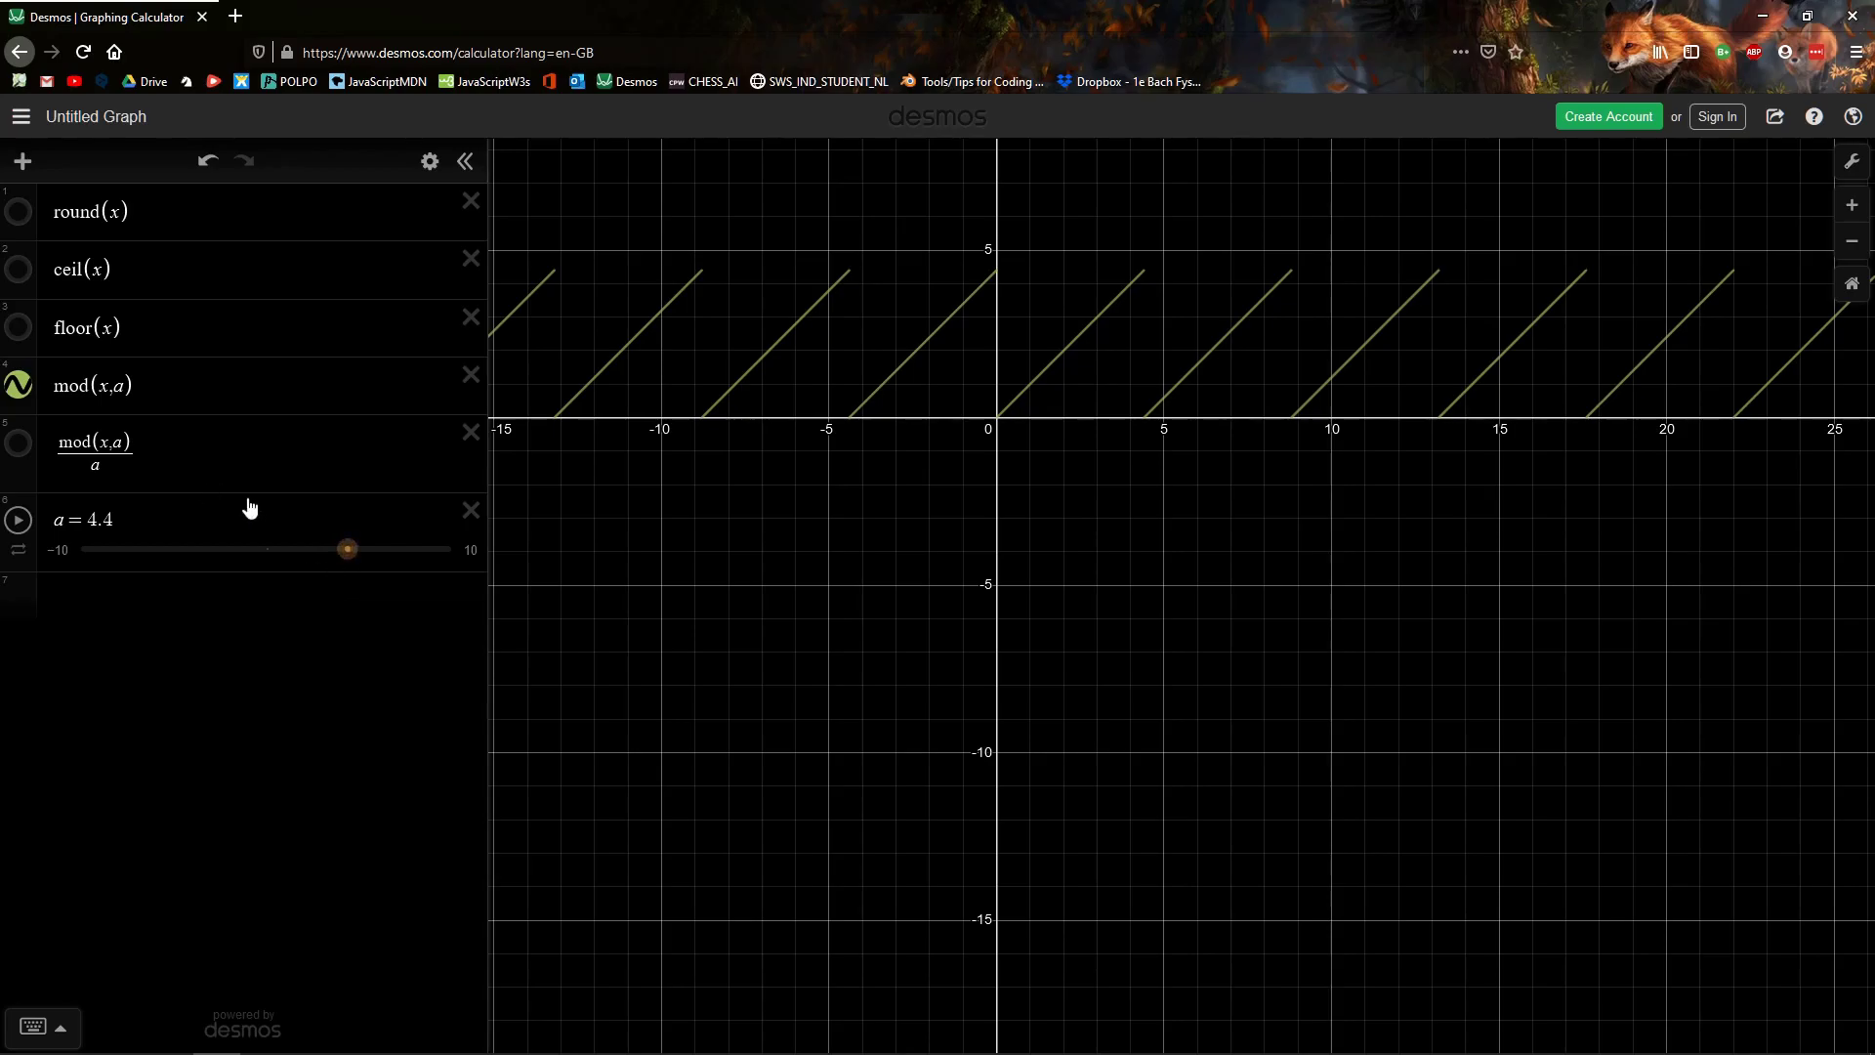
Step: Show the mod(x,a)/a graph and drag slider a to compare both sawtooths
{"action": "left_click", "coordinate": [19, 447]}
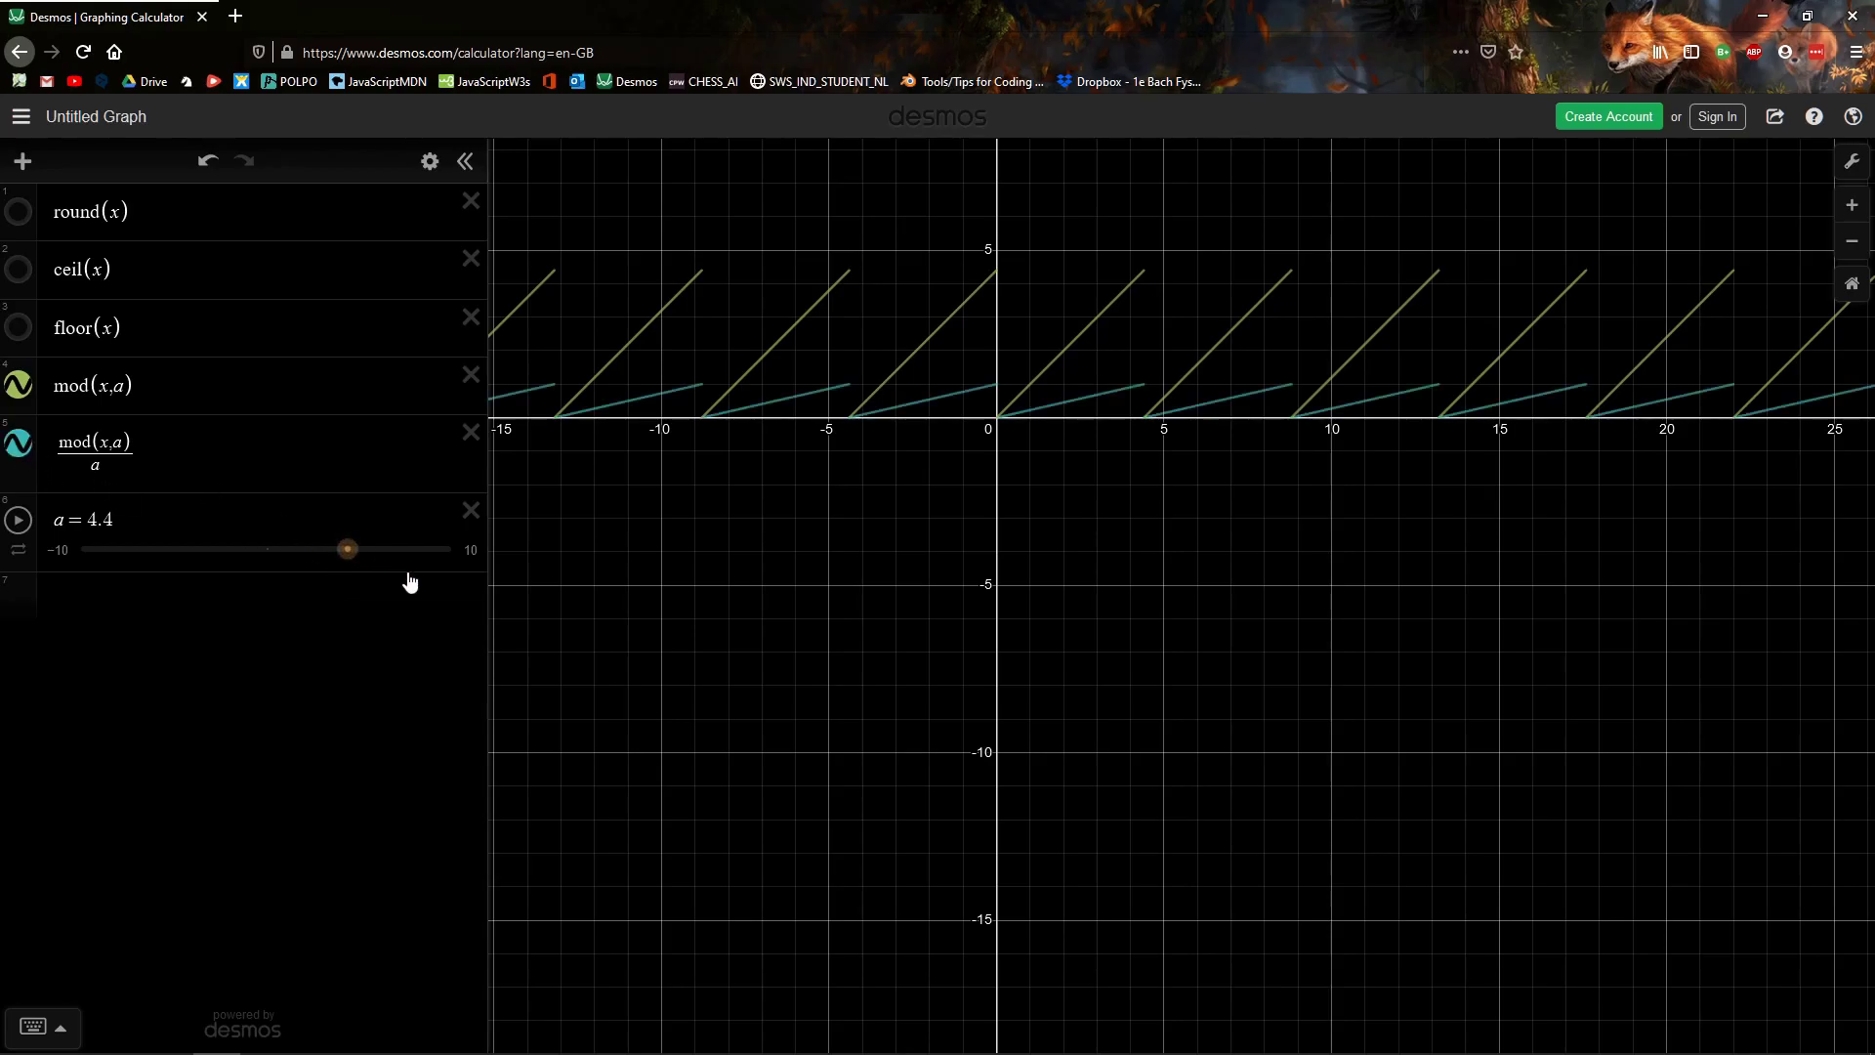
{"action": "mouse_move", "coordinate": [348, 550]}
{"action": "left_mouse_down"}
{"action": "mouse_move", "coordinate": [377, 549]}
{"action": "mouse_move", "coordinate": [310, 549]}
{"action": "left_mouse_up"}
{"action": "scroll", "coordinate": [1004, 390], "scroll_direction": "up", "scroll_amount": 3}
{"action": "scroll", "coordinate": [1033, 367], "scroll_direction": "up", "scroll_amount": 5}
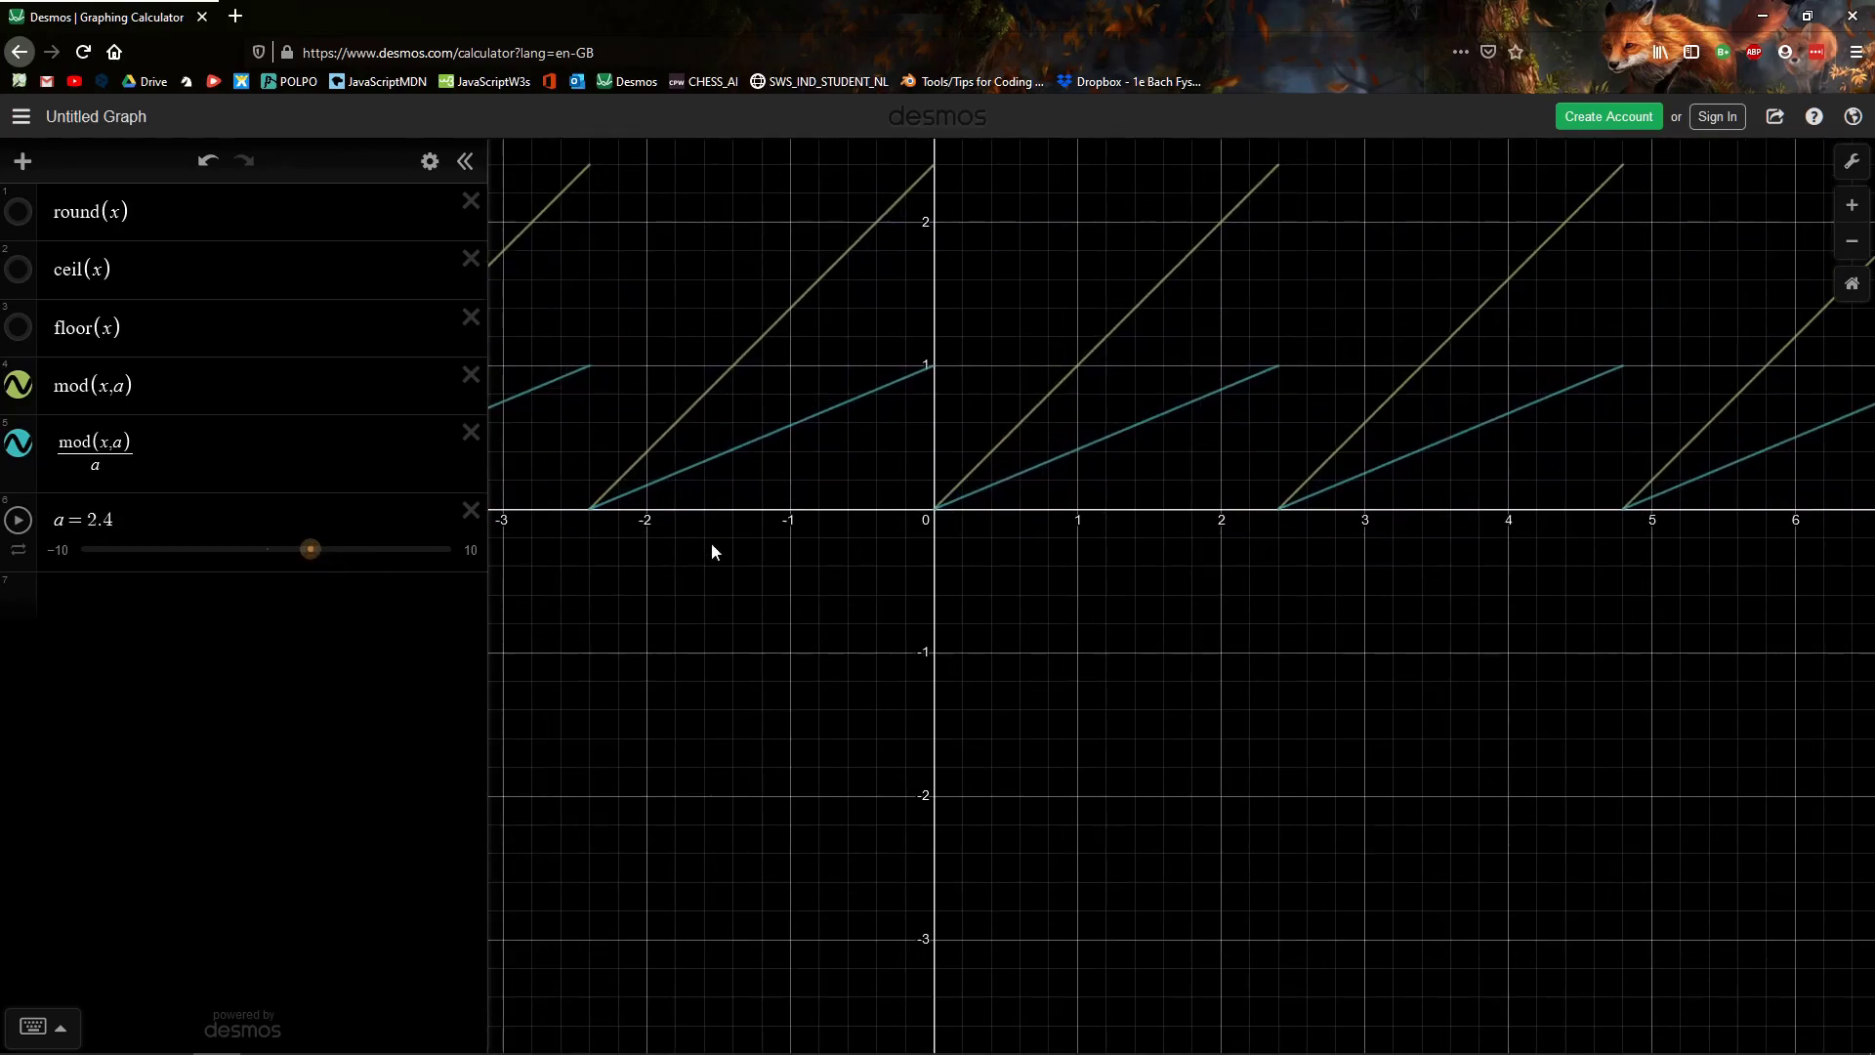
{"action": "mouse_move", "coordinate": [310, 549]}
{"action": "left_mouse_down"}
{"action": "mouse_move", "coordinate": [284, 552]}
{"action": "mouse_move", "coordinate": [309, 551]}
{"action": "left_mouse_up"}
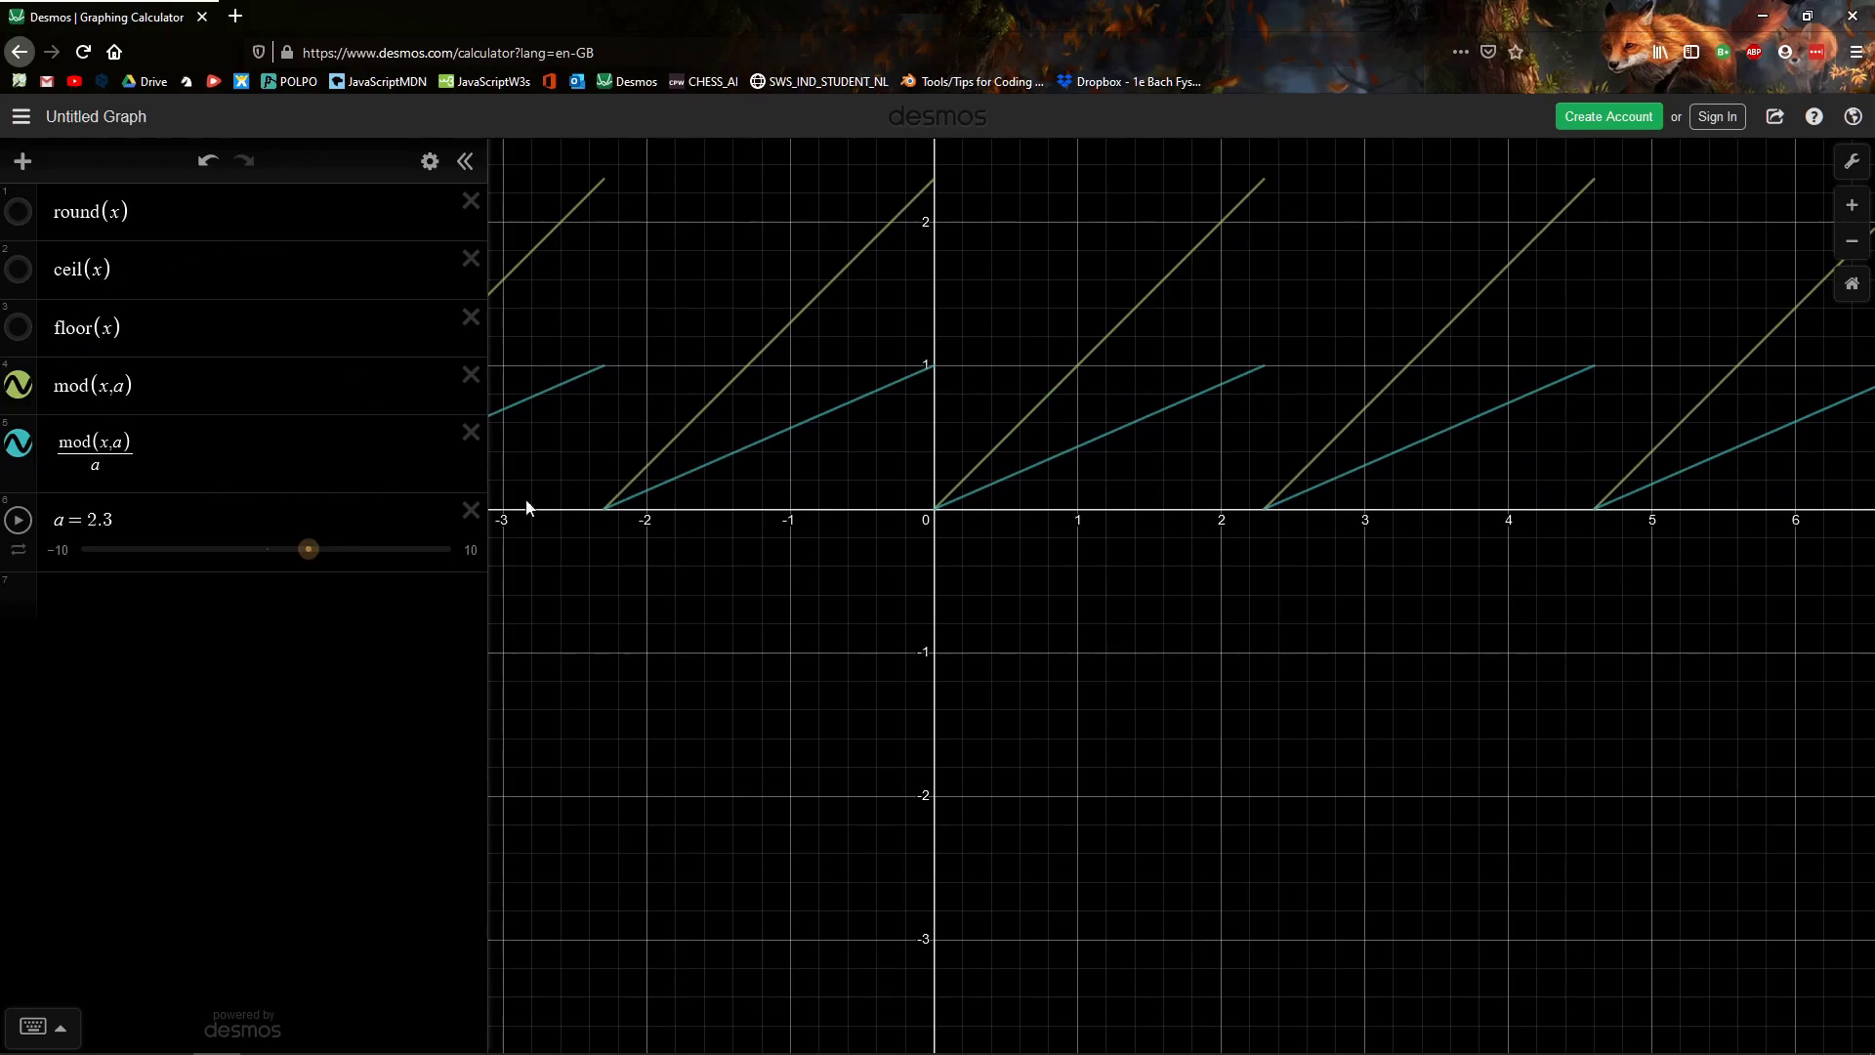
{"action": "scroll", "coordinate": [1012, 404], "scroll_direction": "down", "scroll_amount": 4}
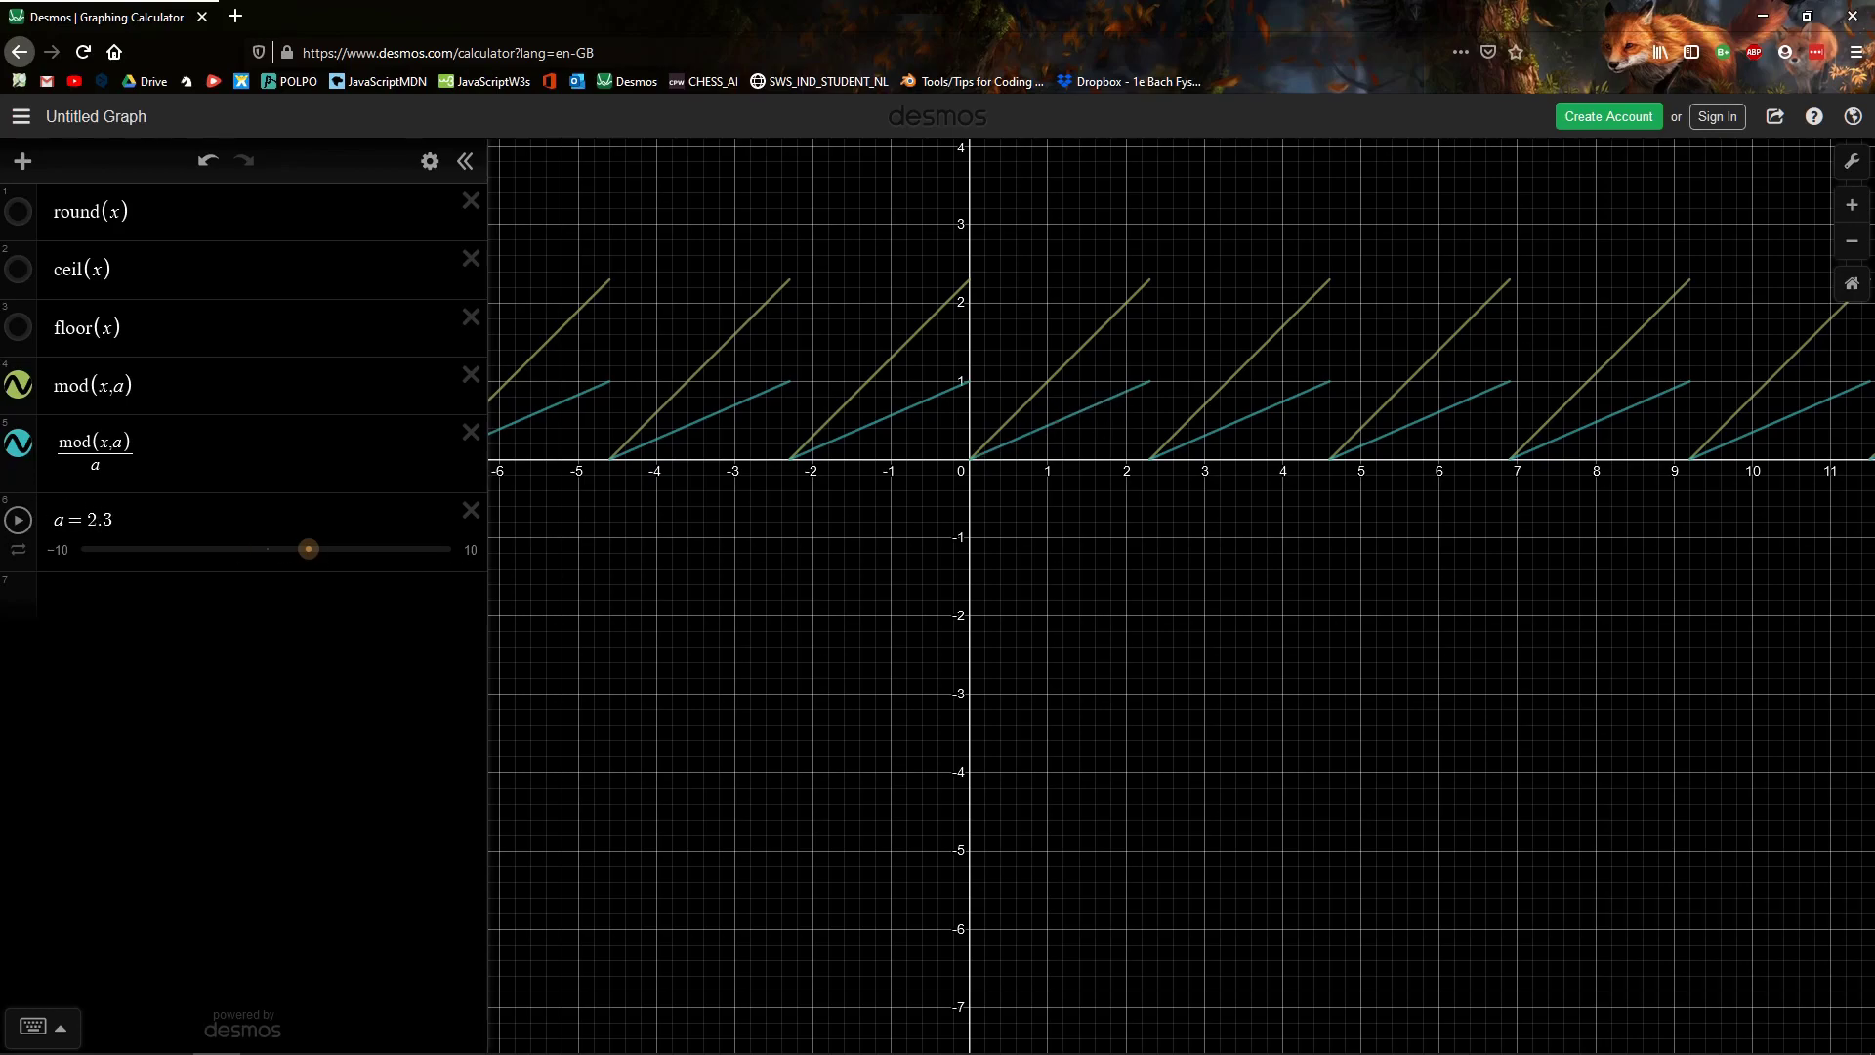
Step: Enter a = 2 exactly and remove the empty expression row
{"action": "double_click", "coordinate": [100, 519]}
{"action": "type", "text": "2"}
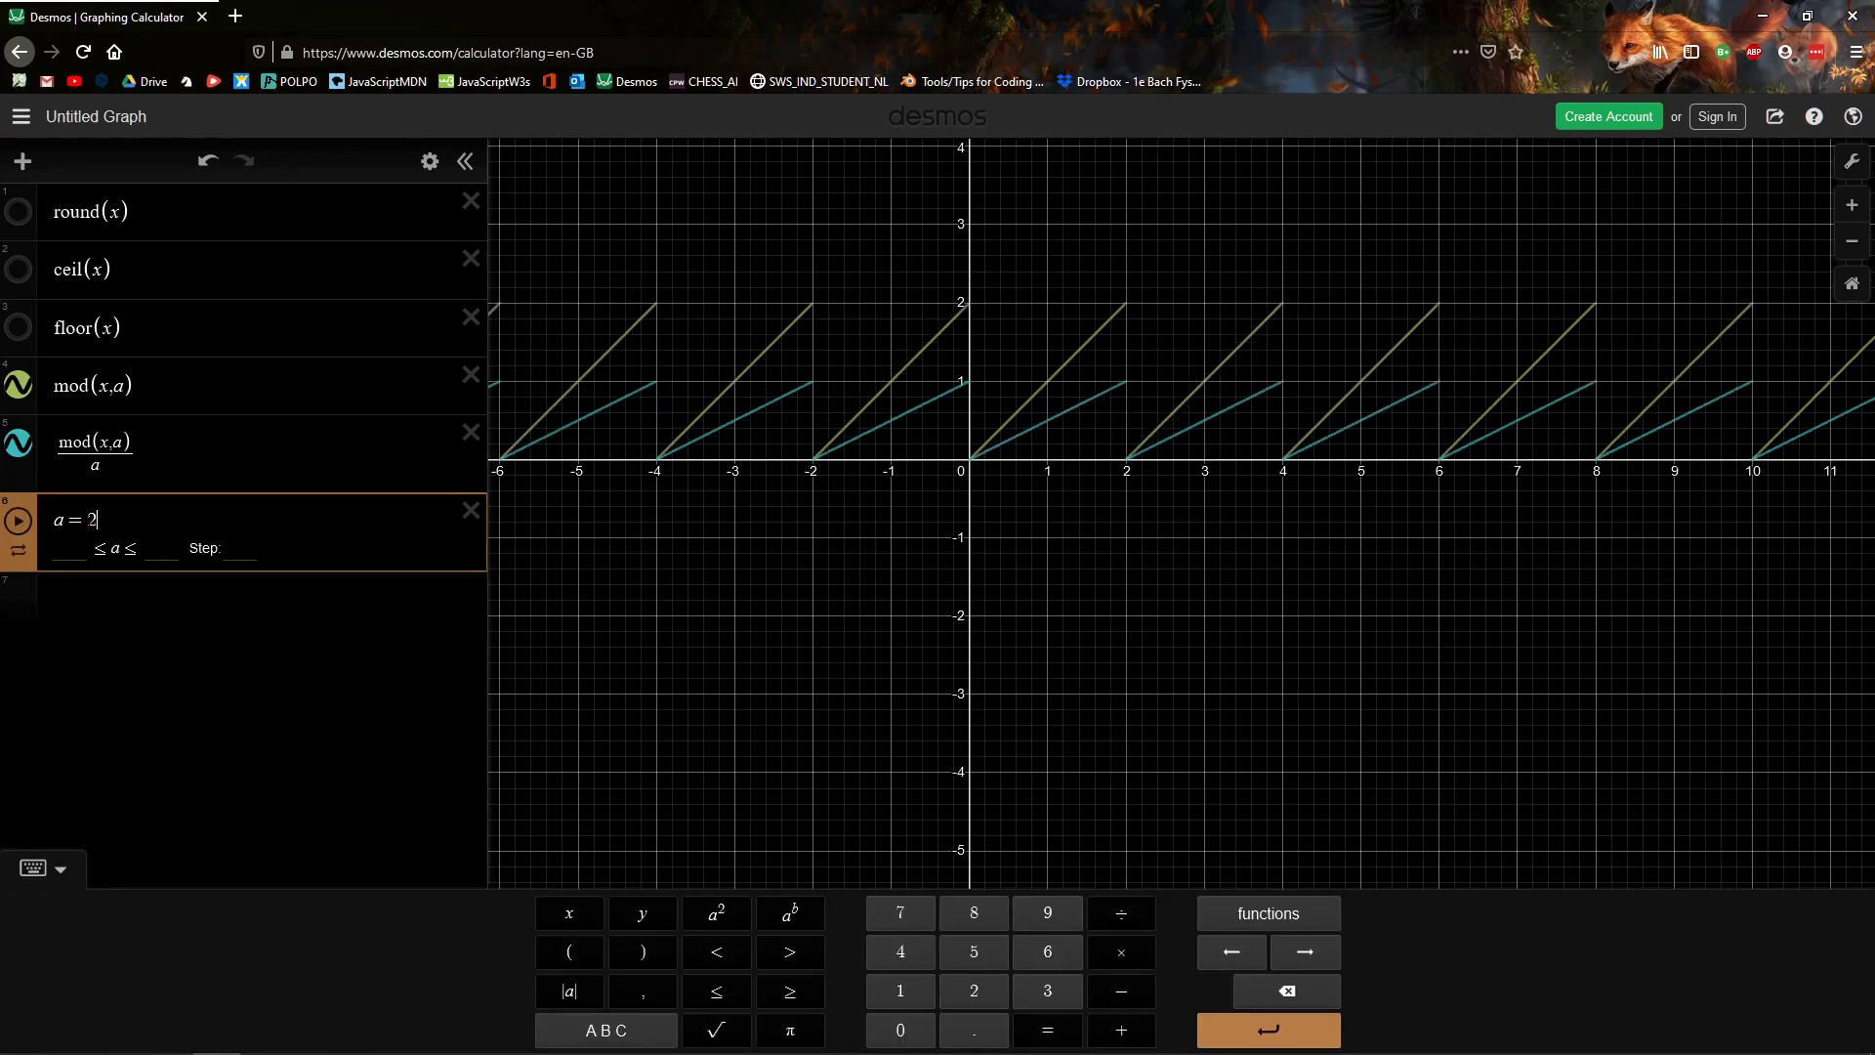
{"action": "key", "text": "Return"}
{"action": "left_click", "coordinate": [470, 589]}
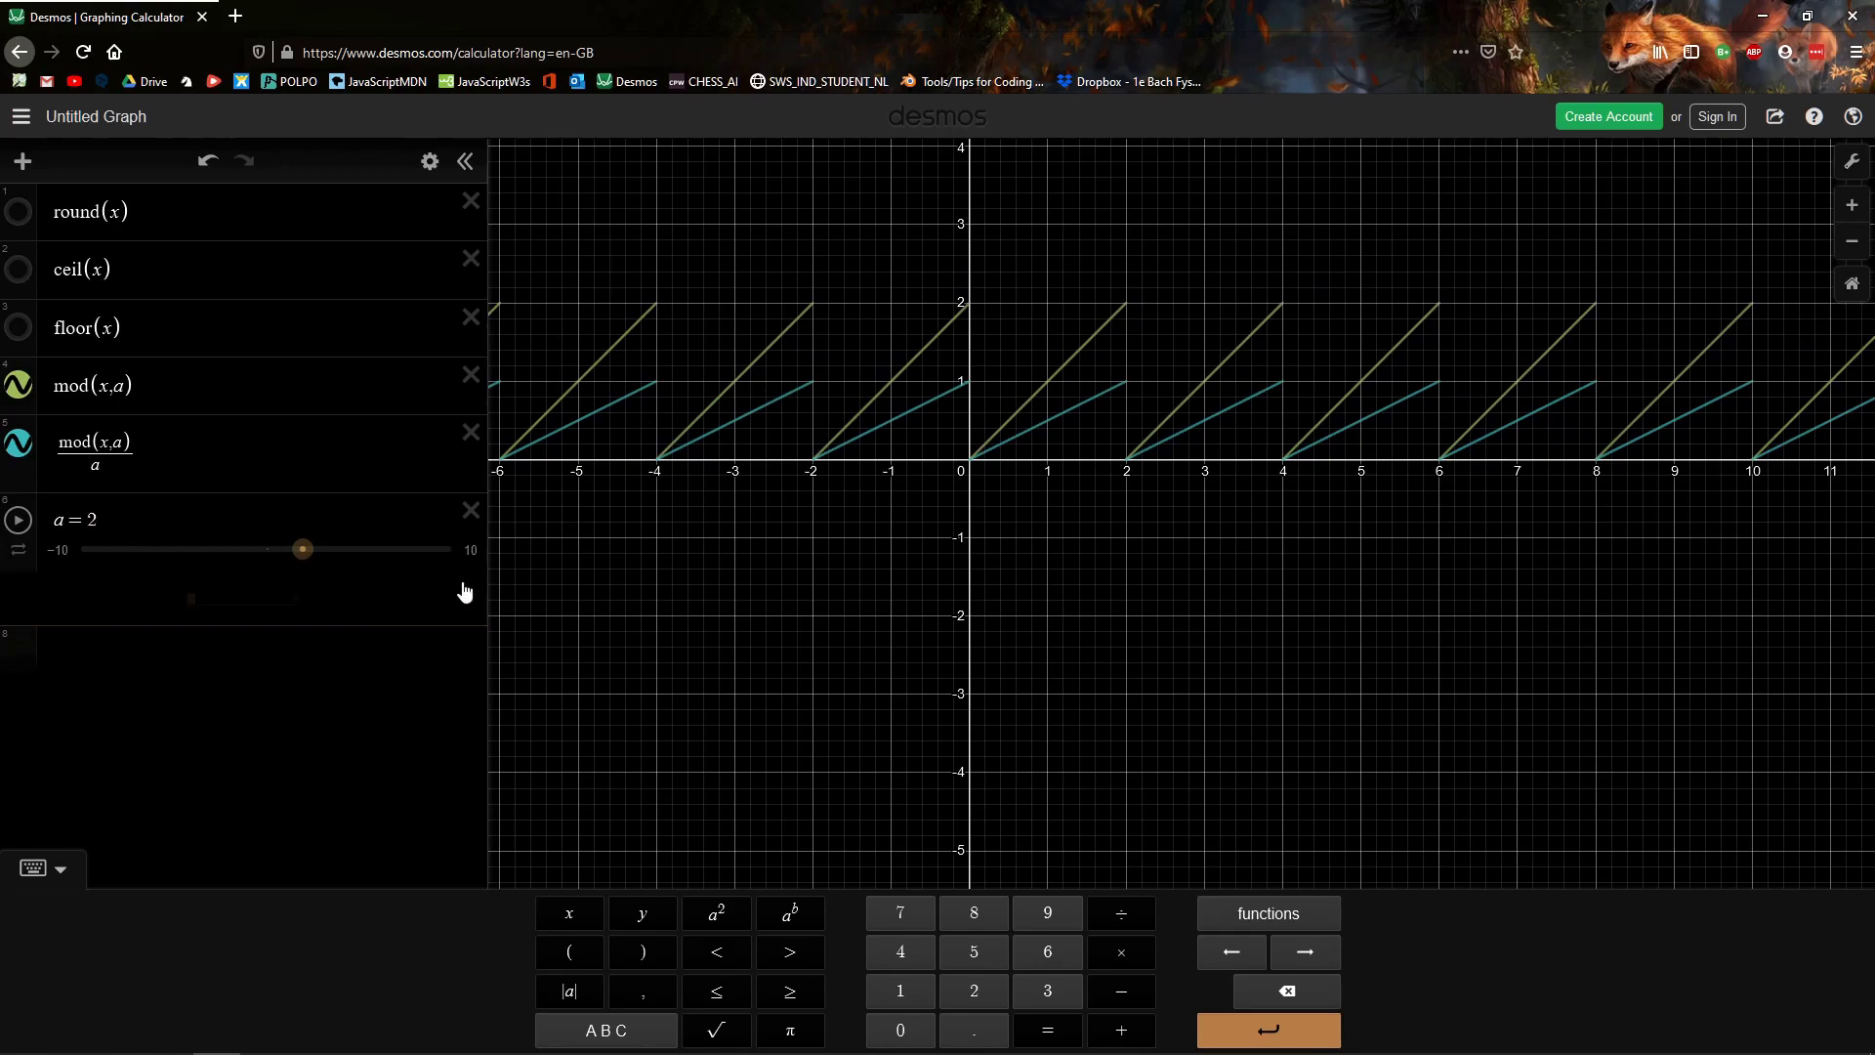
{"action": "scroll", "coordinate": [1151, 401], "scroll_direction": "up", "scroll_amount": 2}
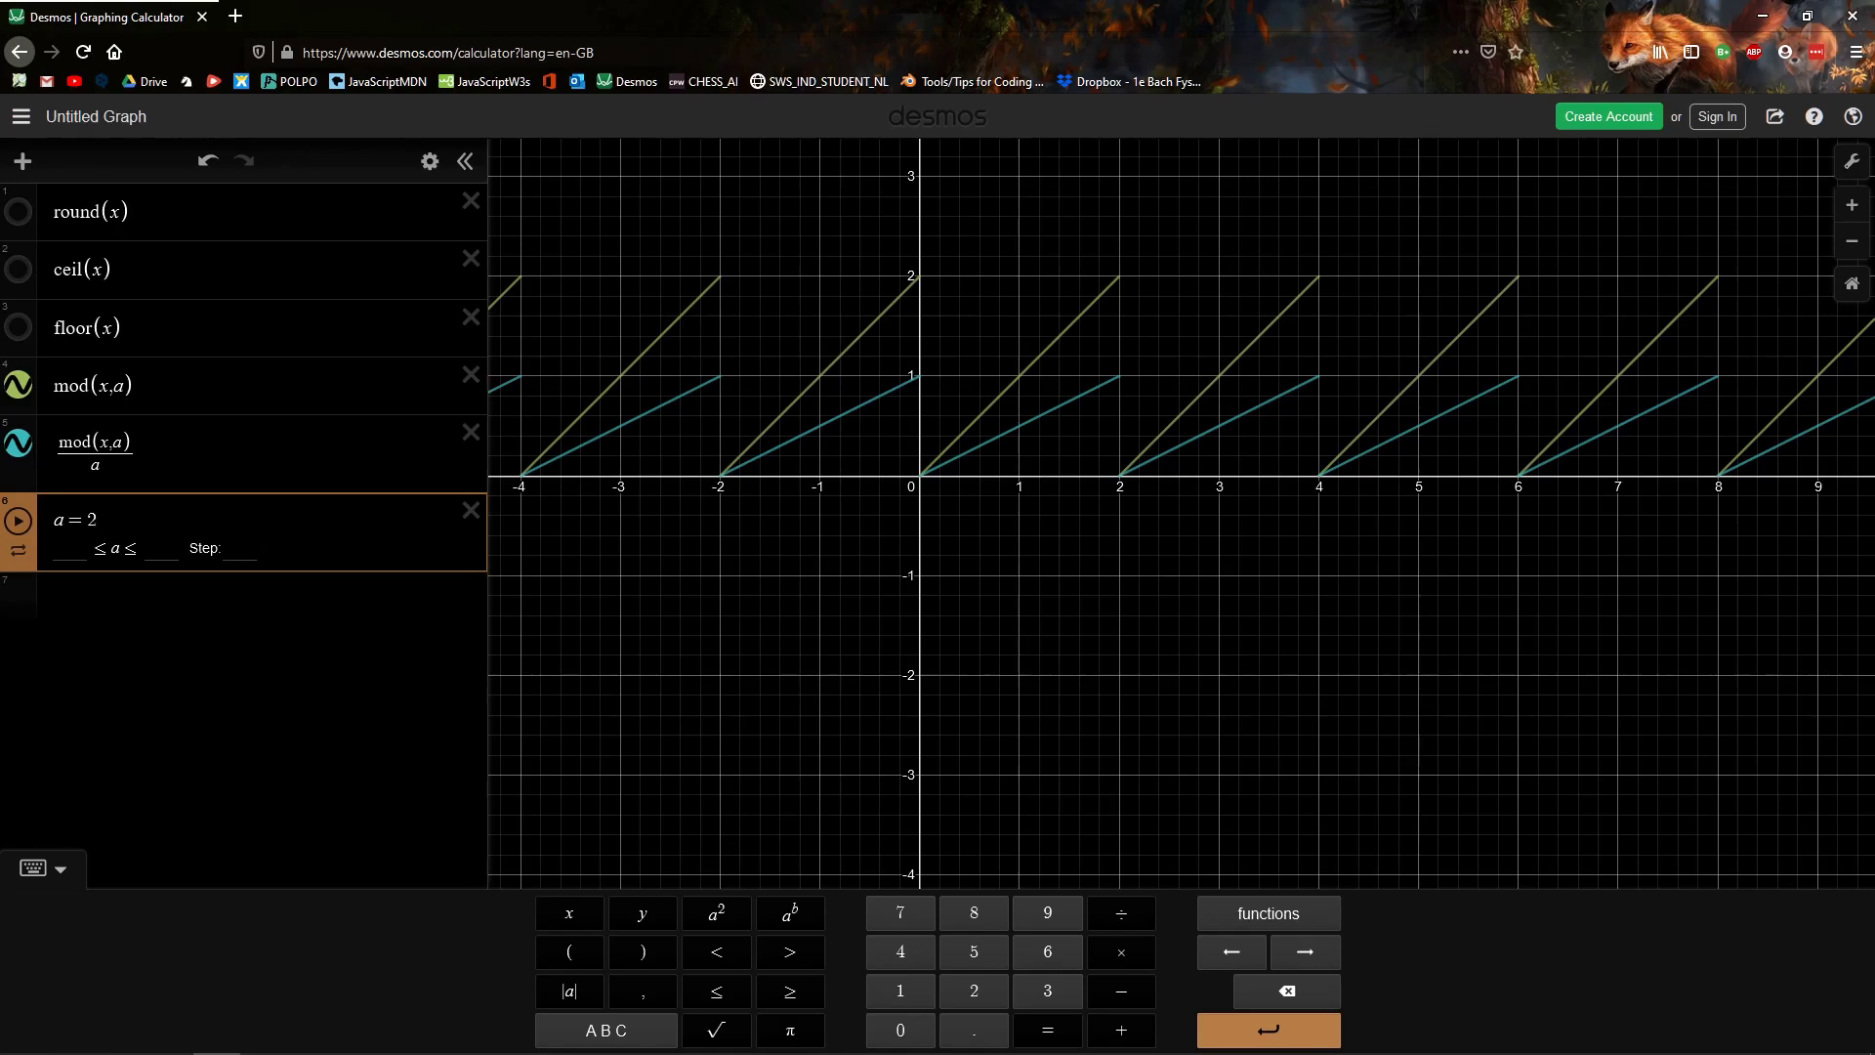
{"action": "key", "text": "alt+Tab"}
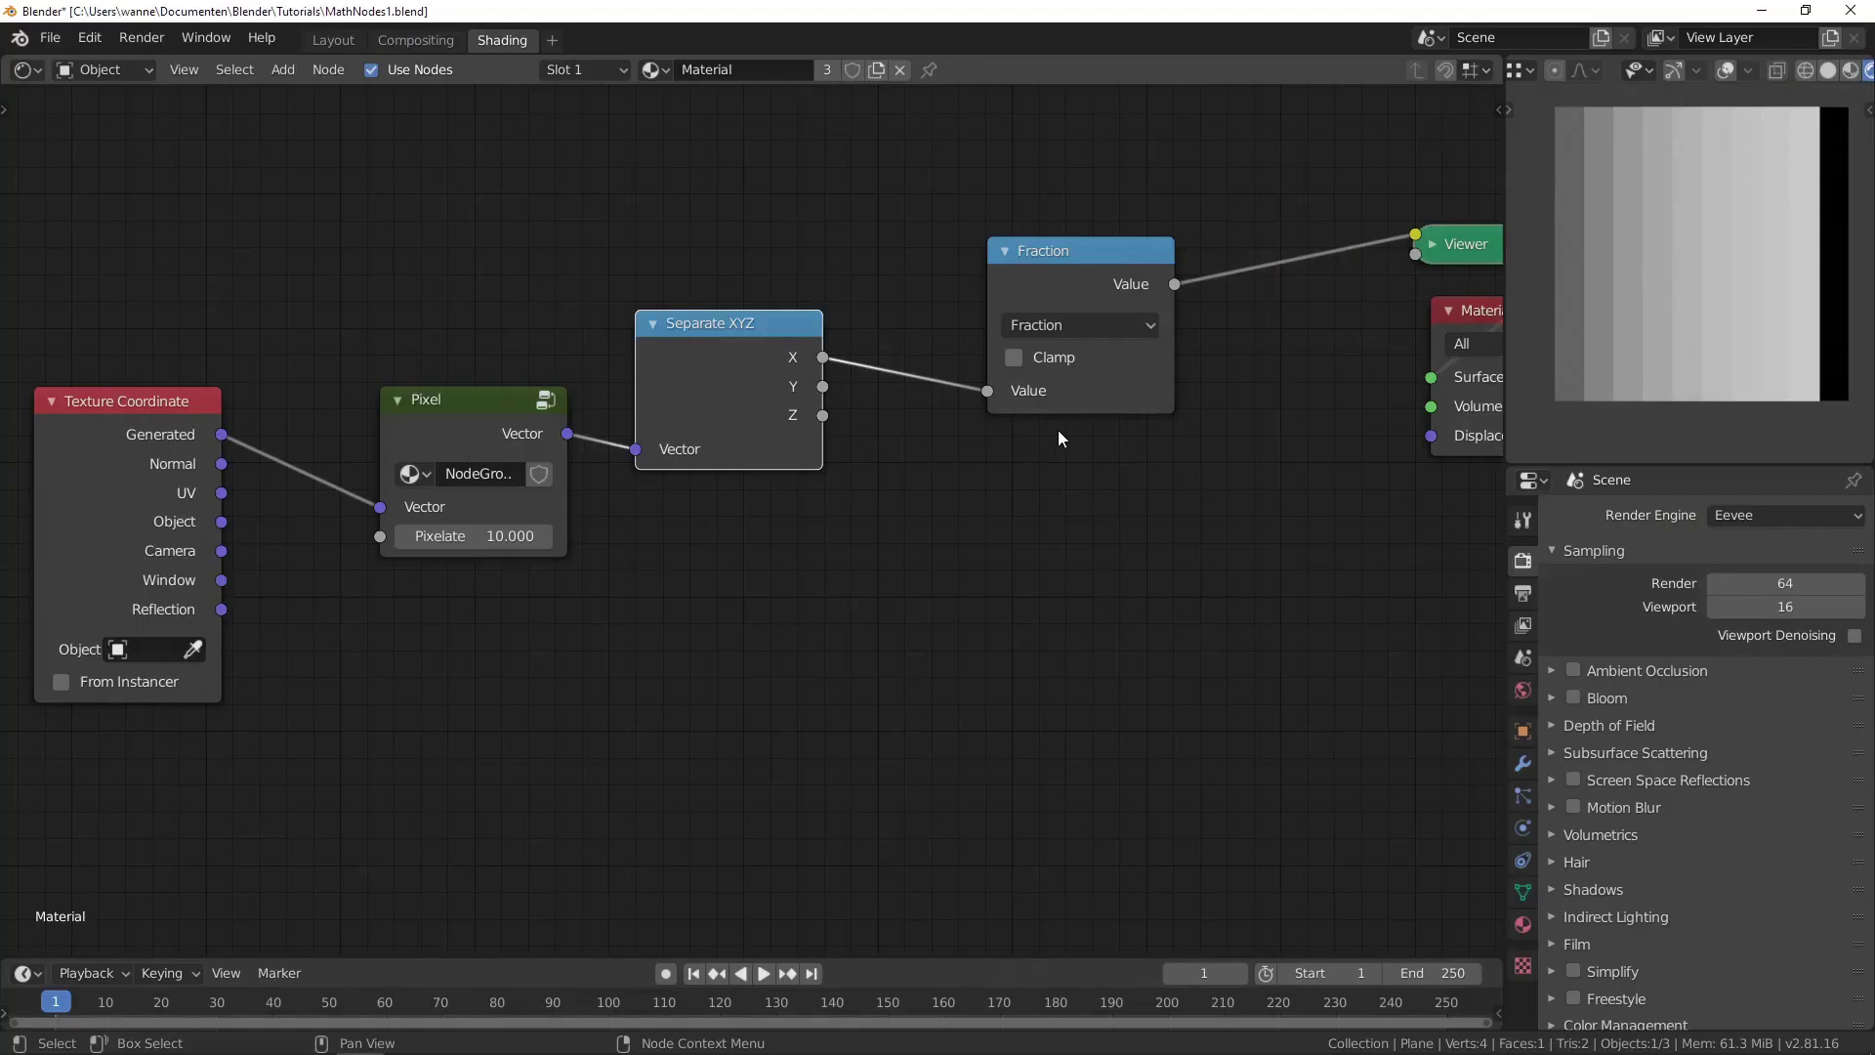
Step: Leave the Separate XYZ node muted and the Pixel group unmuted after toggling both
{"action": "scroll", "coordinate": [1063, 430], "scroll_direction": "down", "scroll_amount": 3}
{"action": "scroll", "coordinate": [823, 493], "scroll_direction": "up", "scroll_amount": 2}
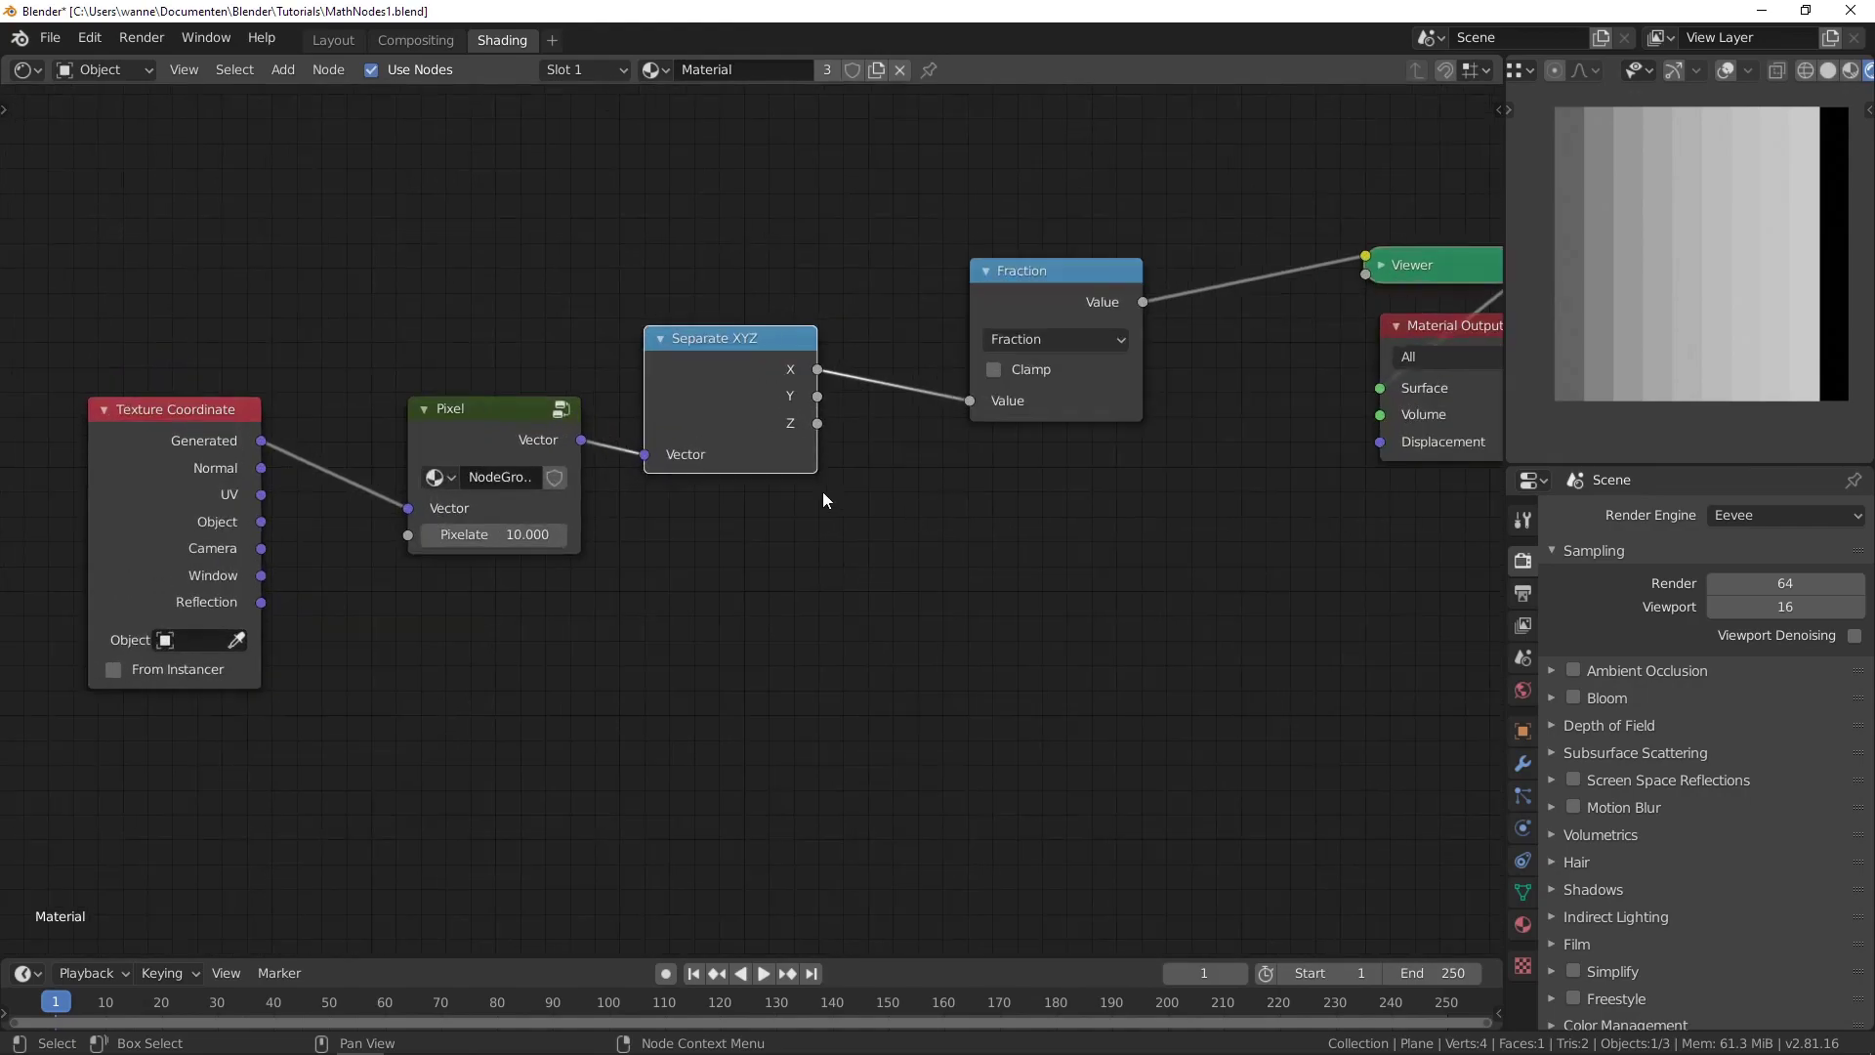
{"action": "left_click", "coordinate": [475, 432]}
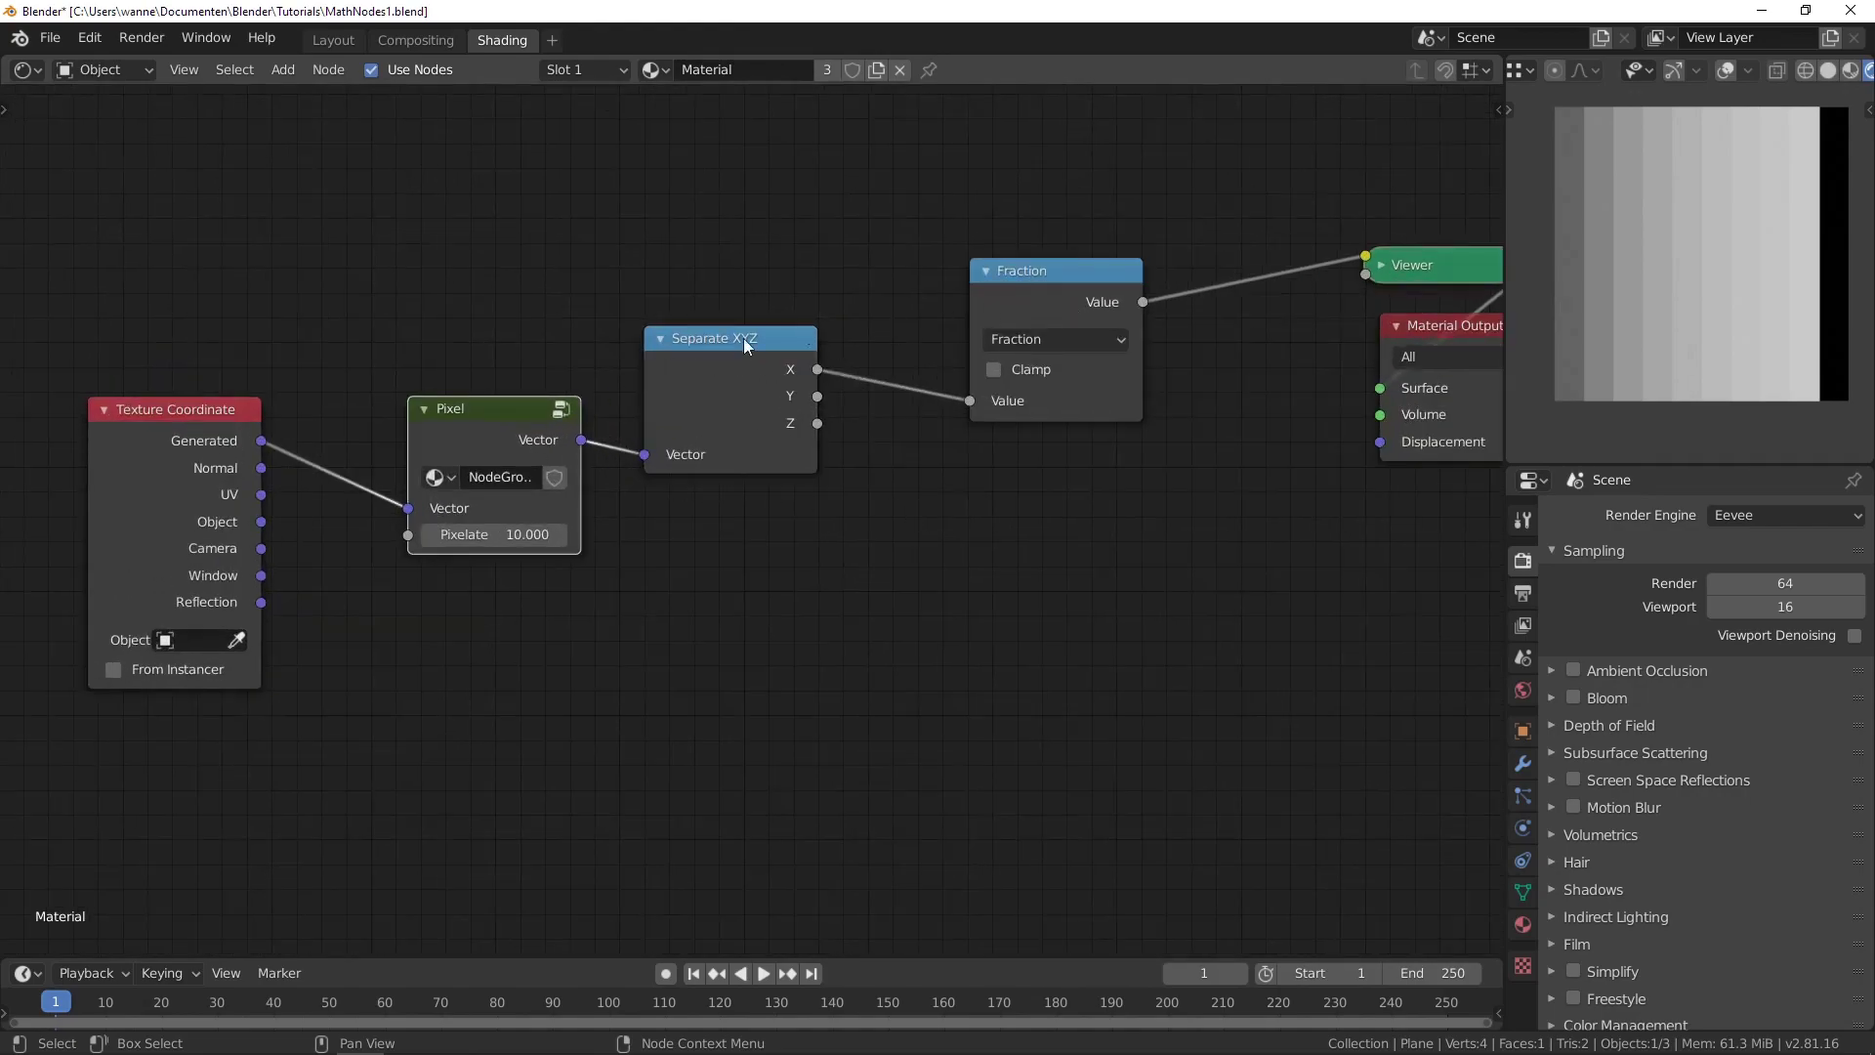
{"action": "key", "text": "m"}
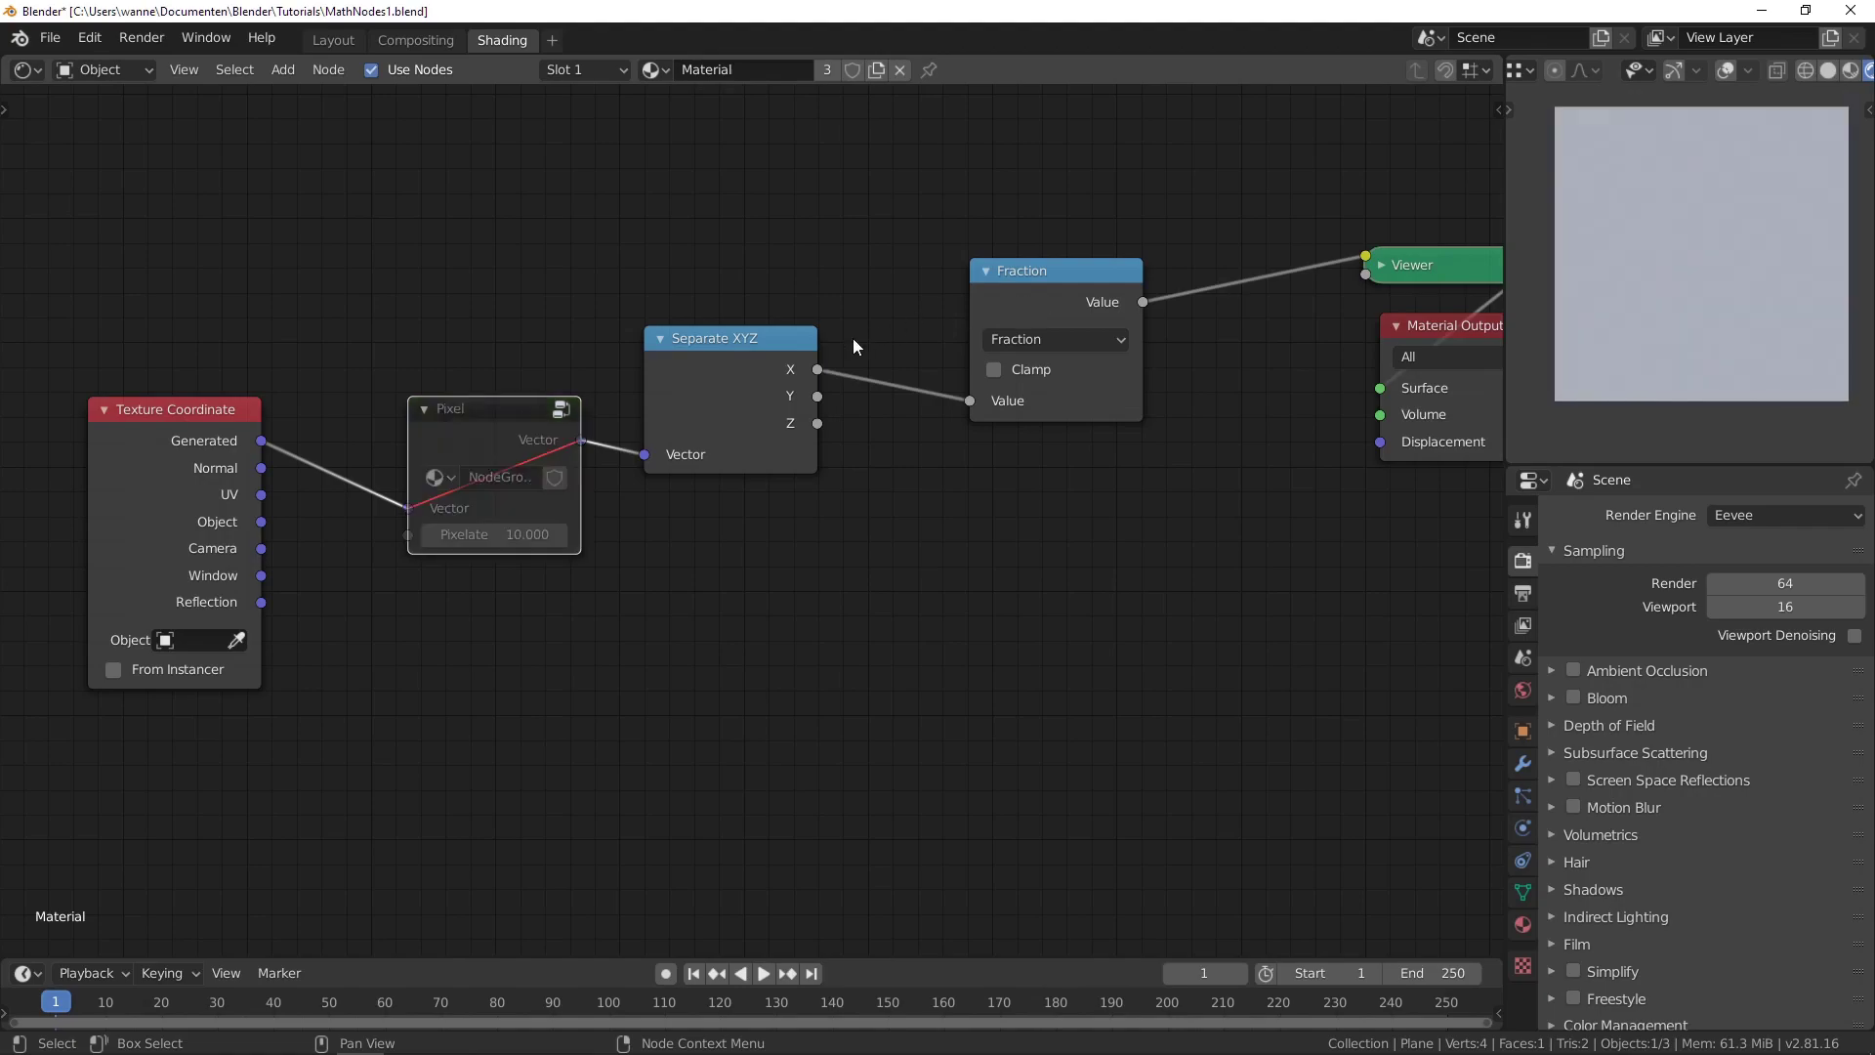
{"action": "left_click", "coordinate": [770, 369]}
{"action": "key", "text": "m"}
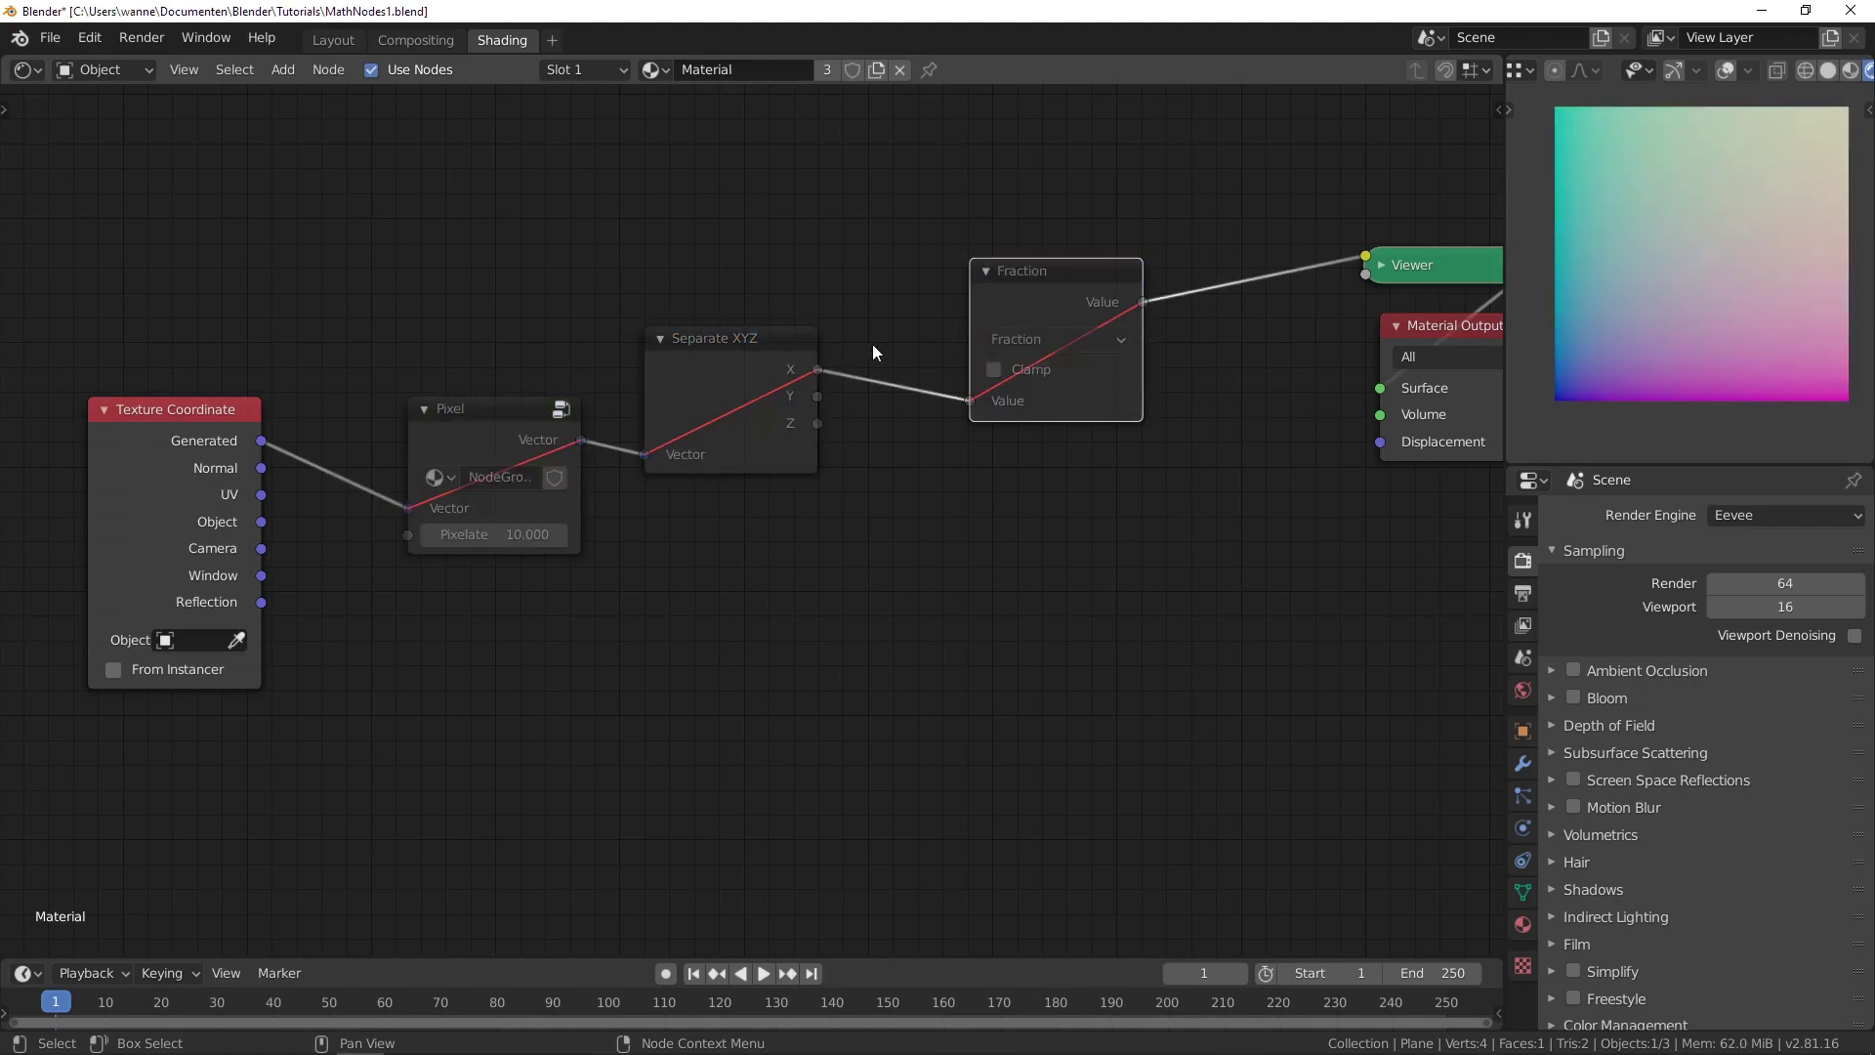
{"action": "left_click", "coordinate": [771, 365]}
{"action": "key", "text": "m"}
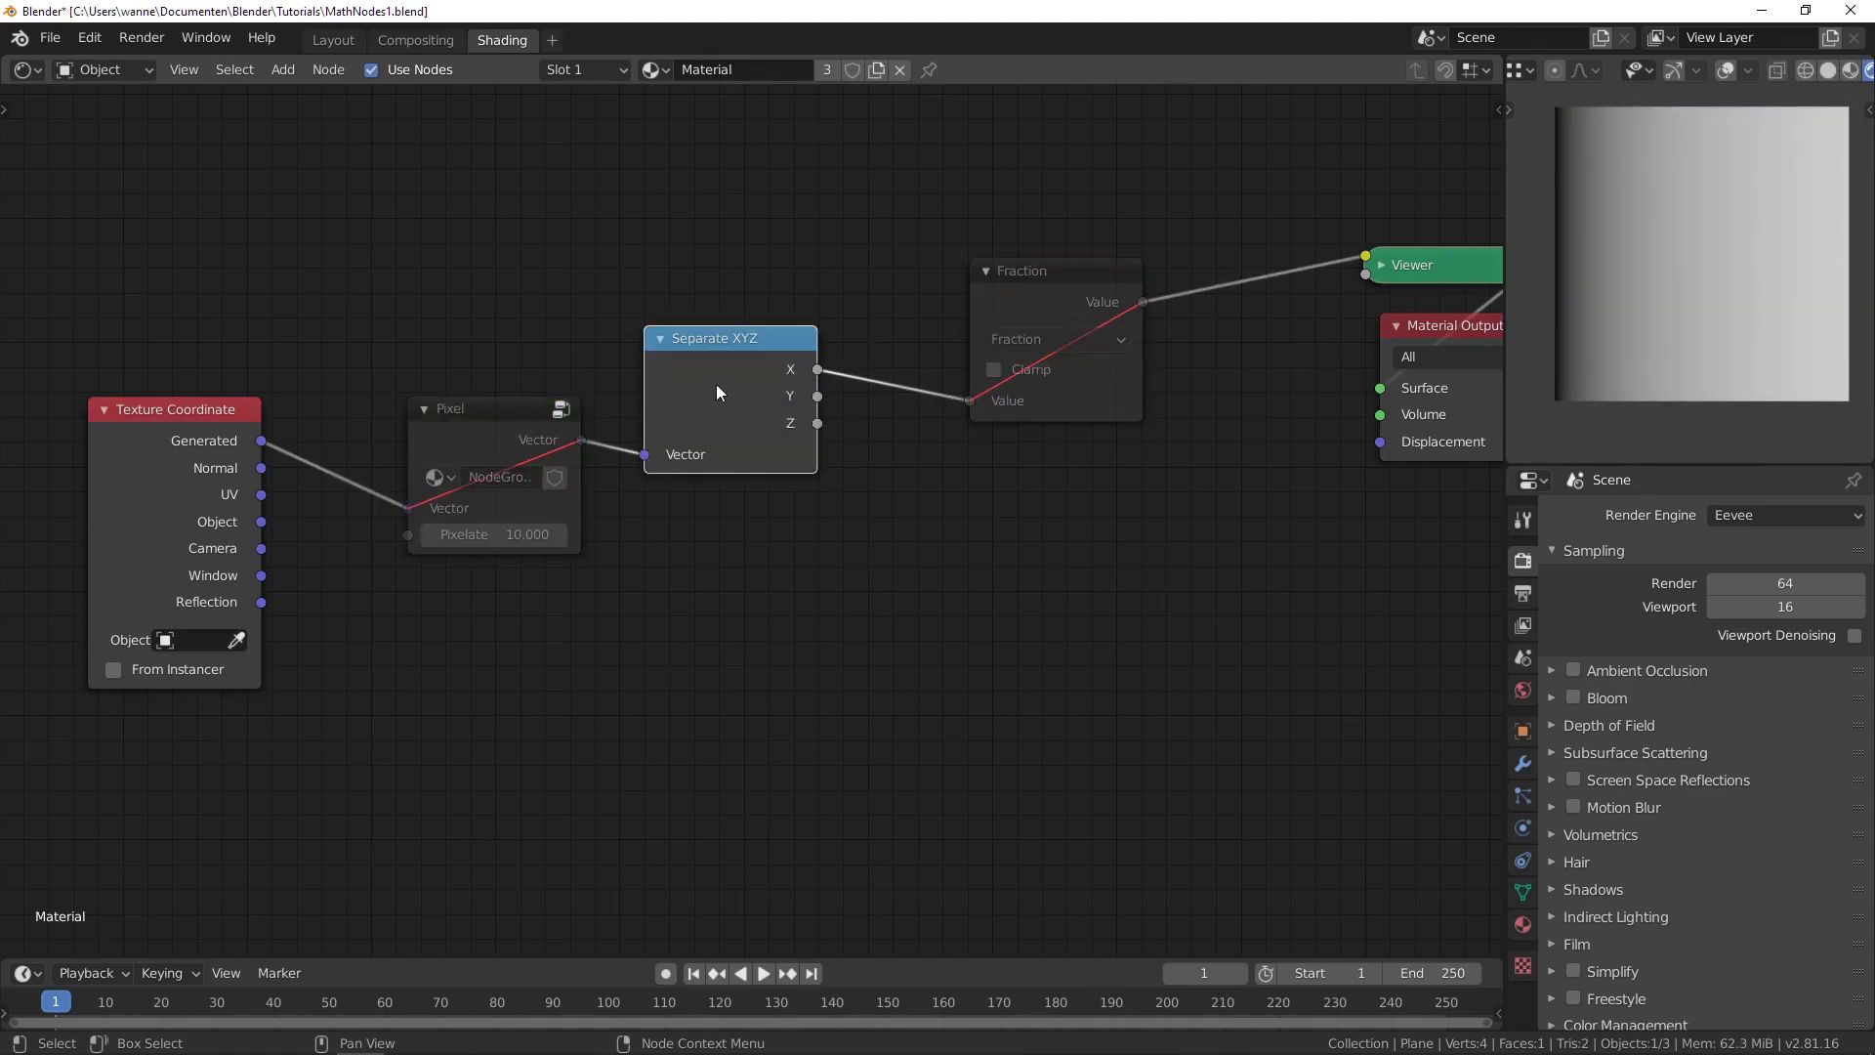
{"action": "key", "text": "m"}
{"action": "left_click", "coordinate": [519, 440]}
{"action": "key", "text": "m"}
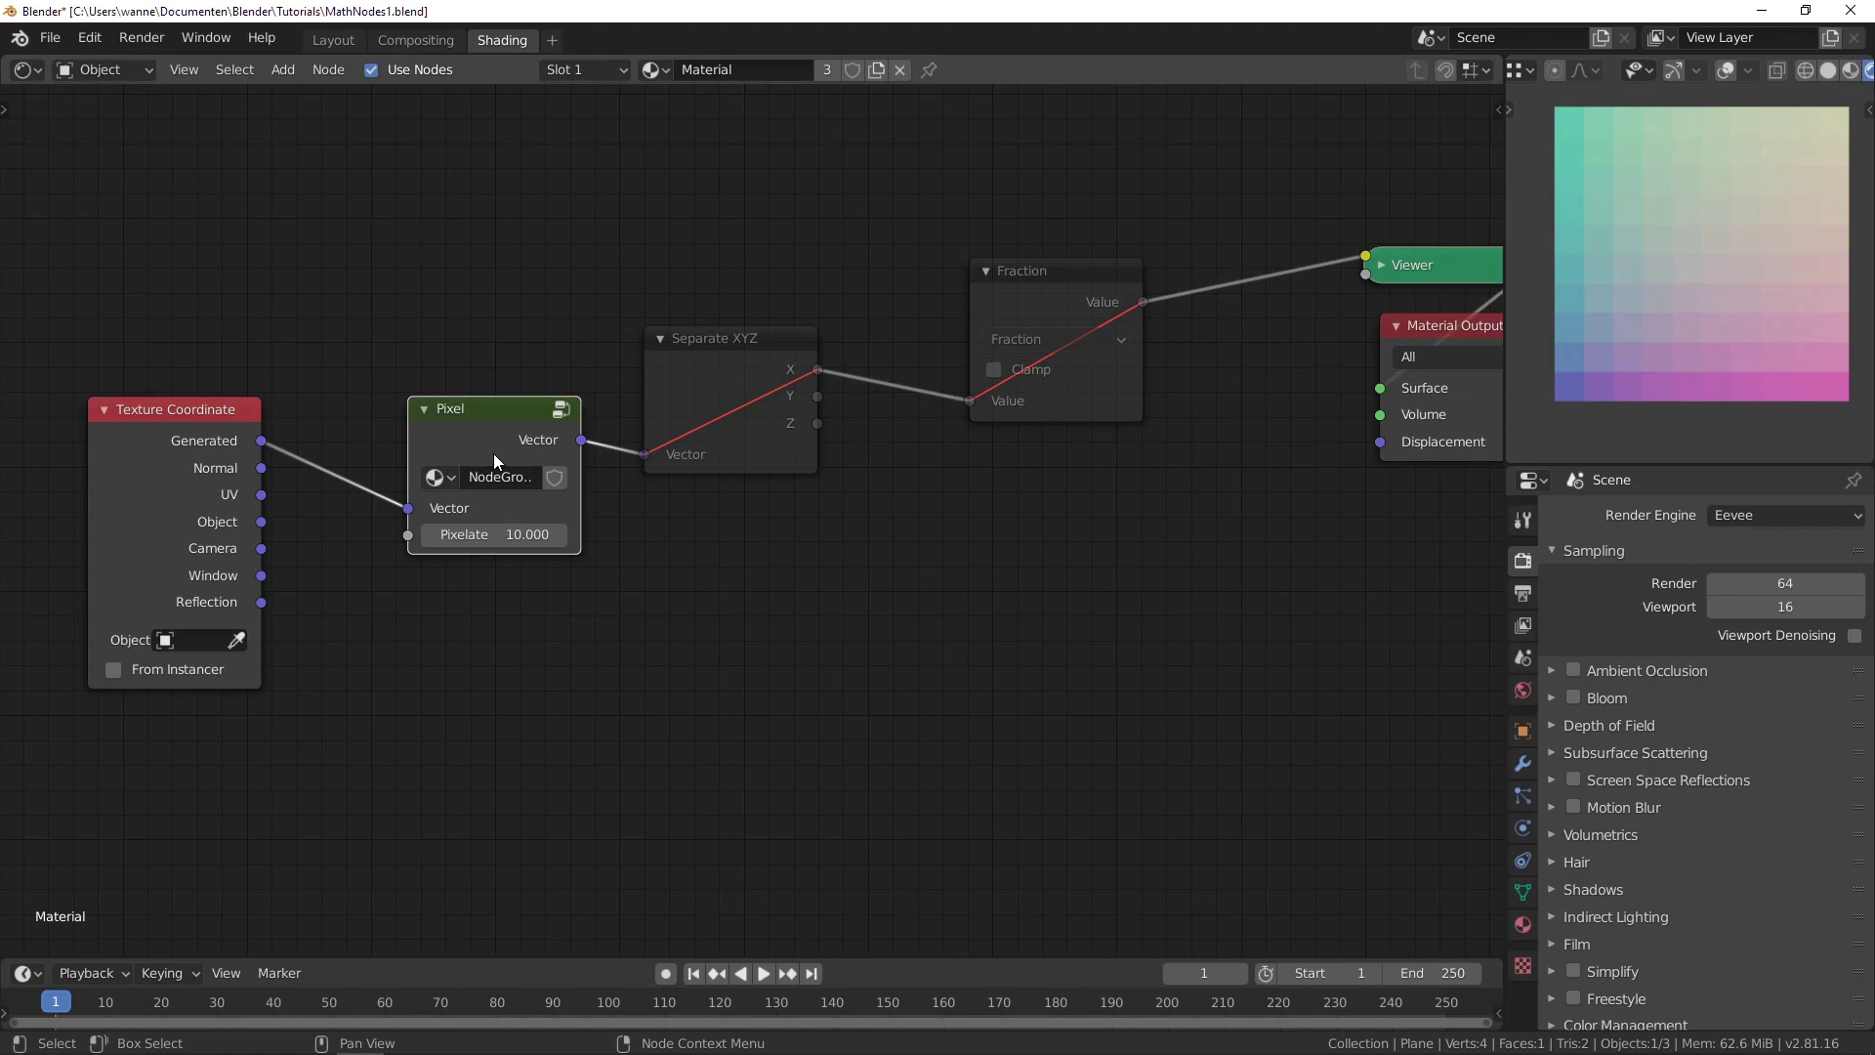
Step: Enter the Pixel node group and move the Multiply and Ceil nodes up and left
{"action": "key", "text": "Tab"}
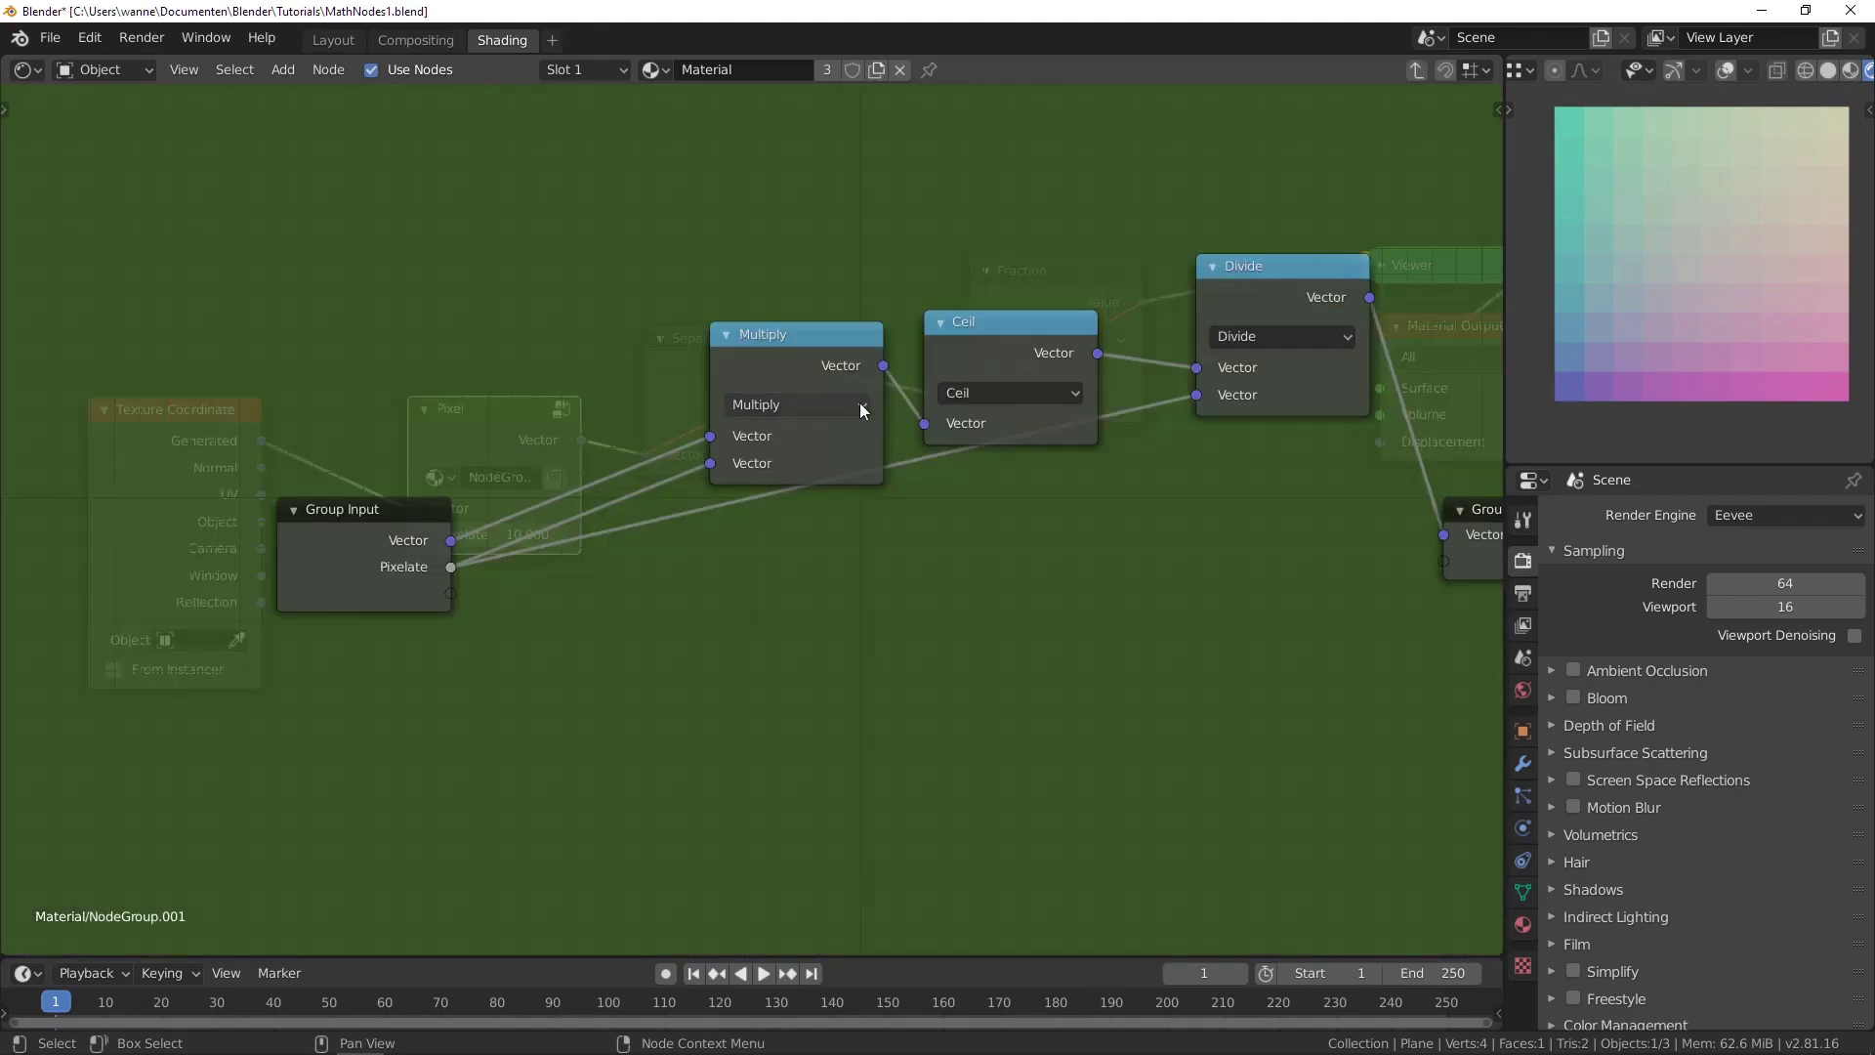
{"action": "left_click_drag", "start_coordinate": [799, 361], "coordinate": [710, 335]}
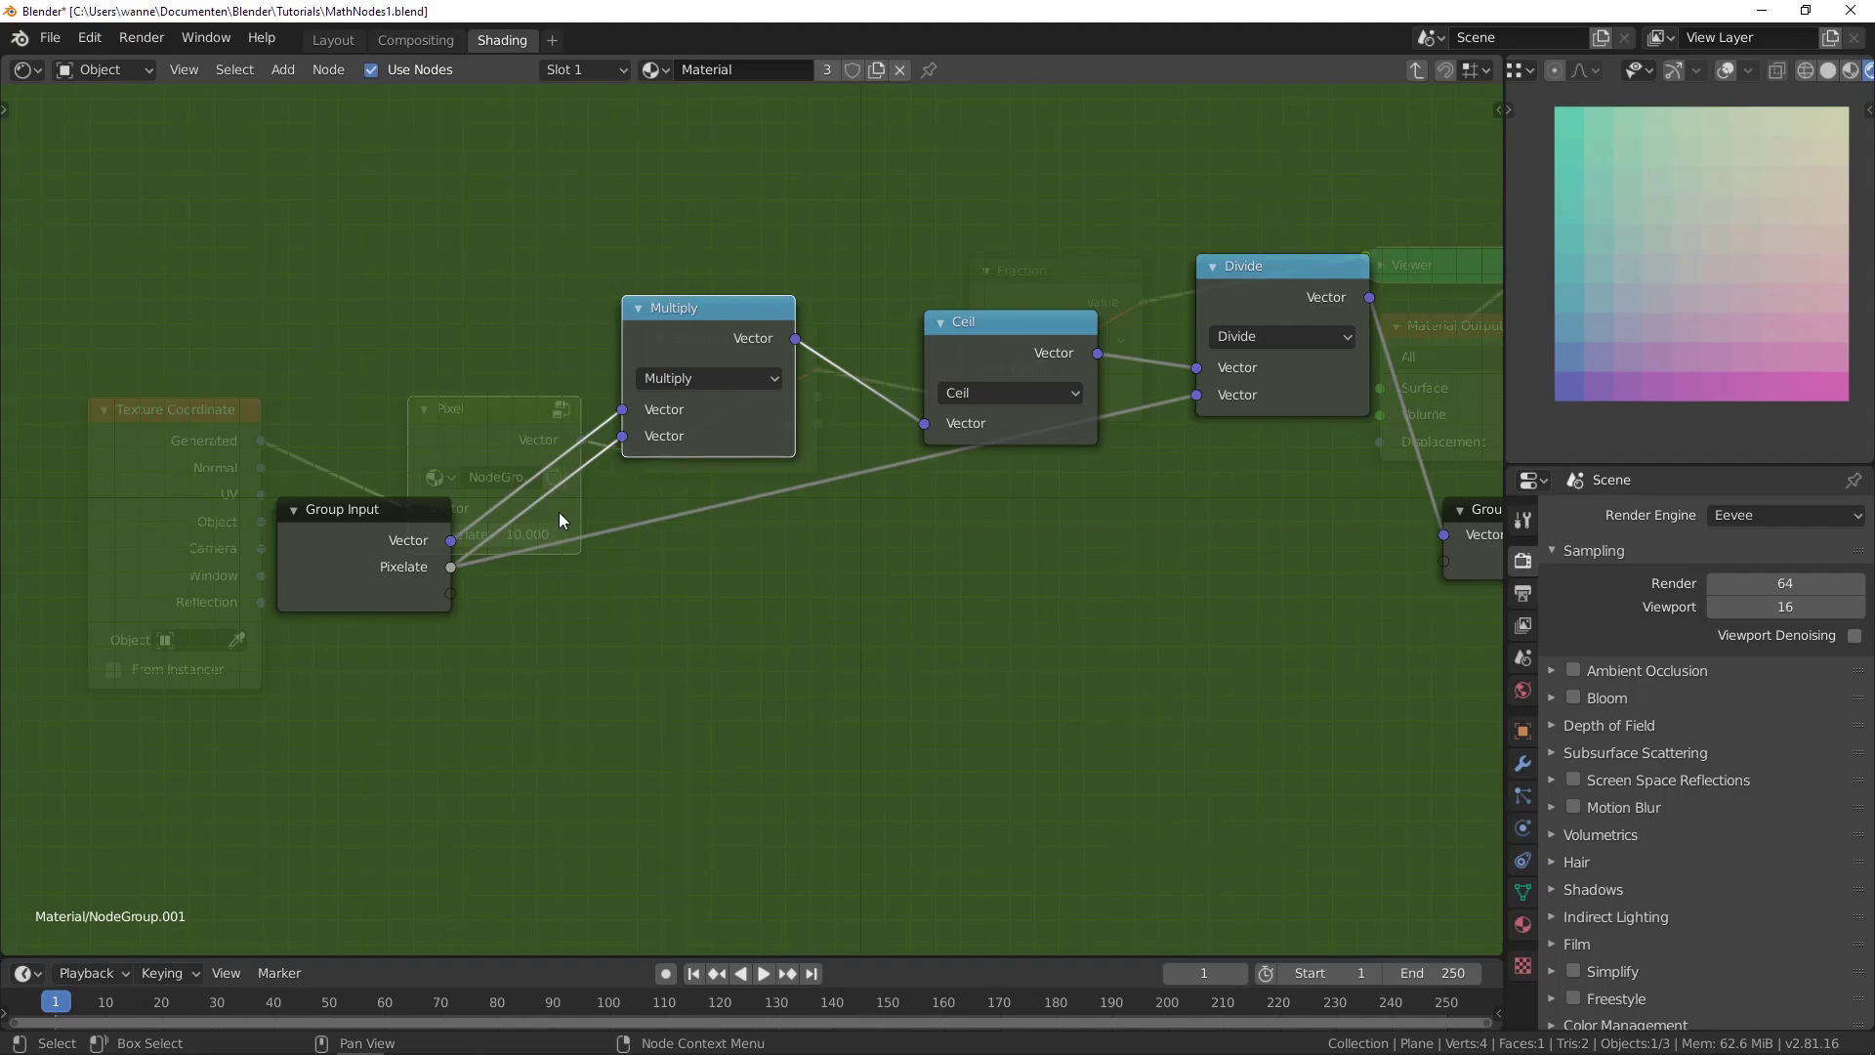
{"action": "key", "text": "Tab"}
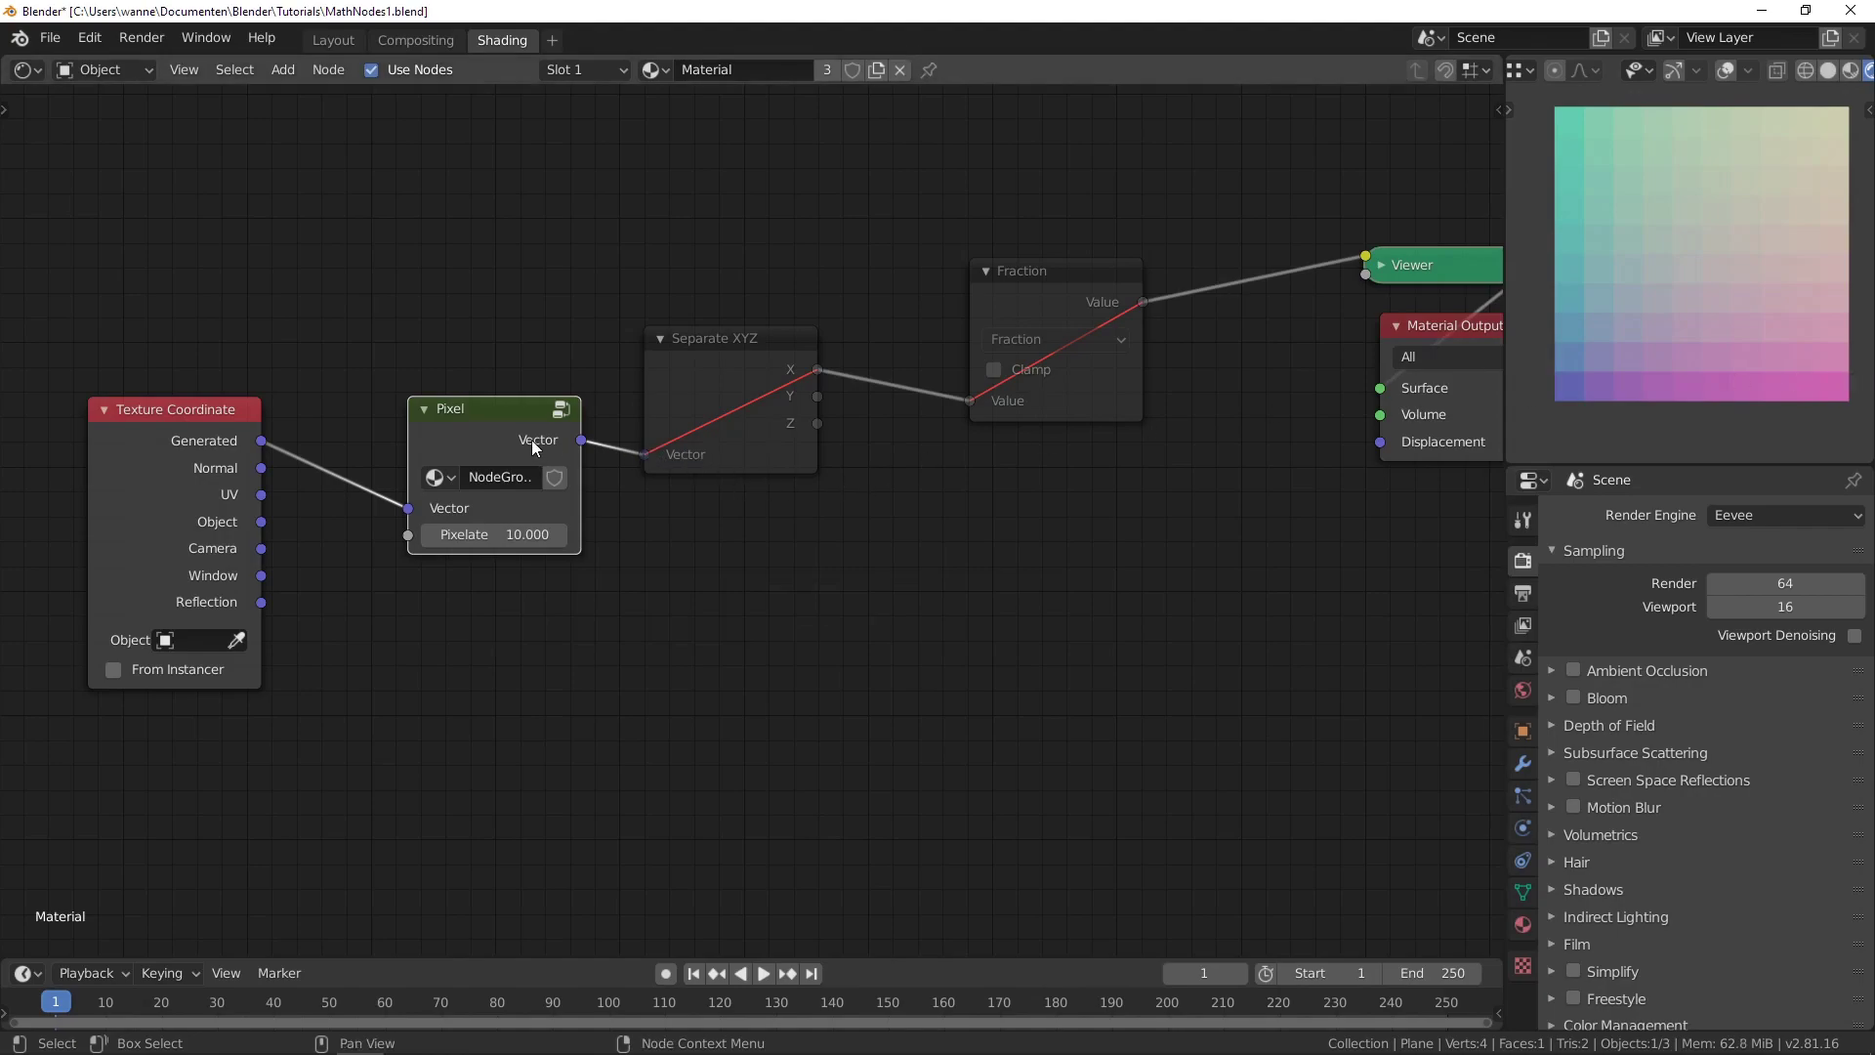
{"action": "key", "text": "Tab"}
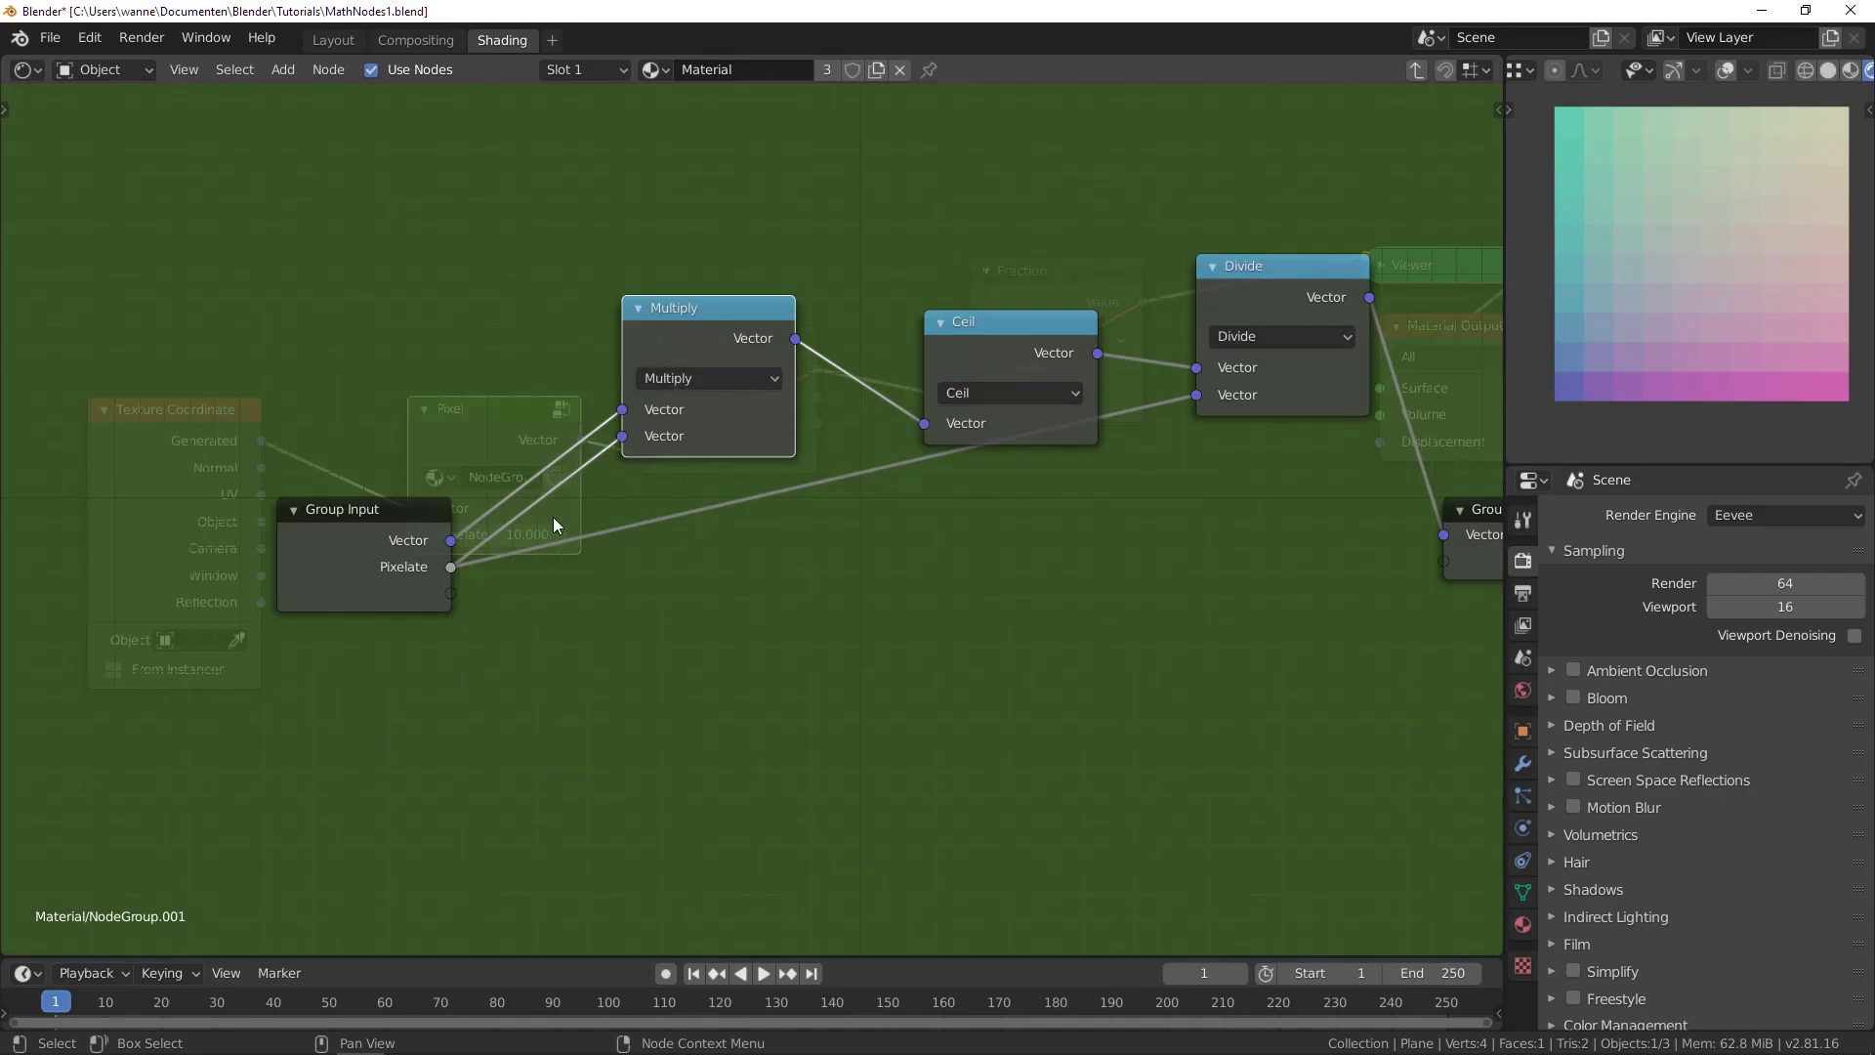
{"action": "left_click_drag", "start_coordinate": [1001, 347], "coordinate": [957, 312]}
Step: Switch the Ceil vector math node to Floor, then to Fraction
{"action": "left_click", "coordinate": [971, 356]}
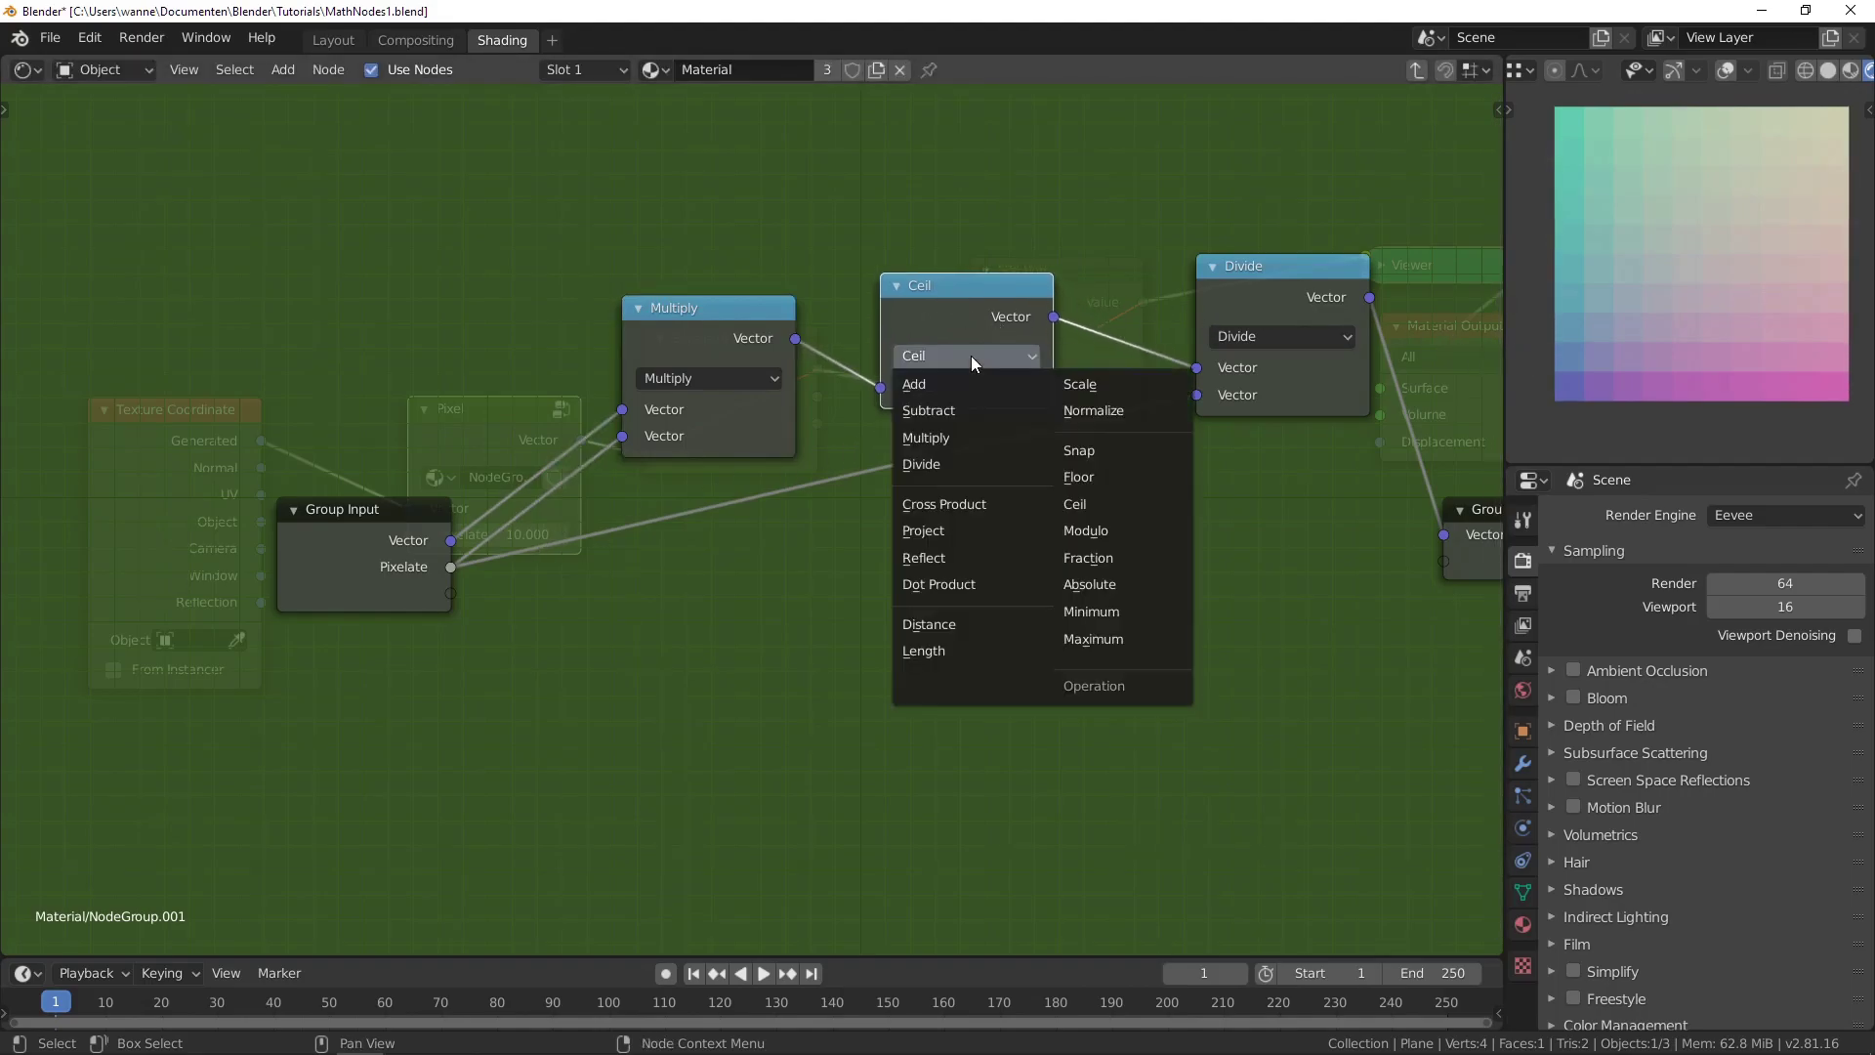
{"action": "left_click", "coordinate": [1087, 478]}
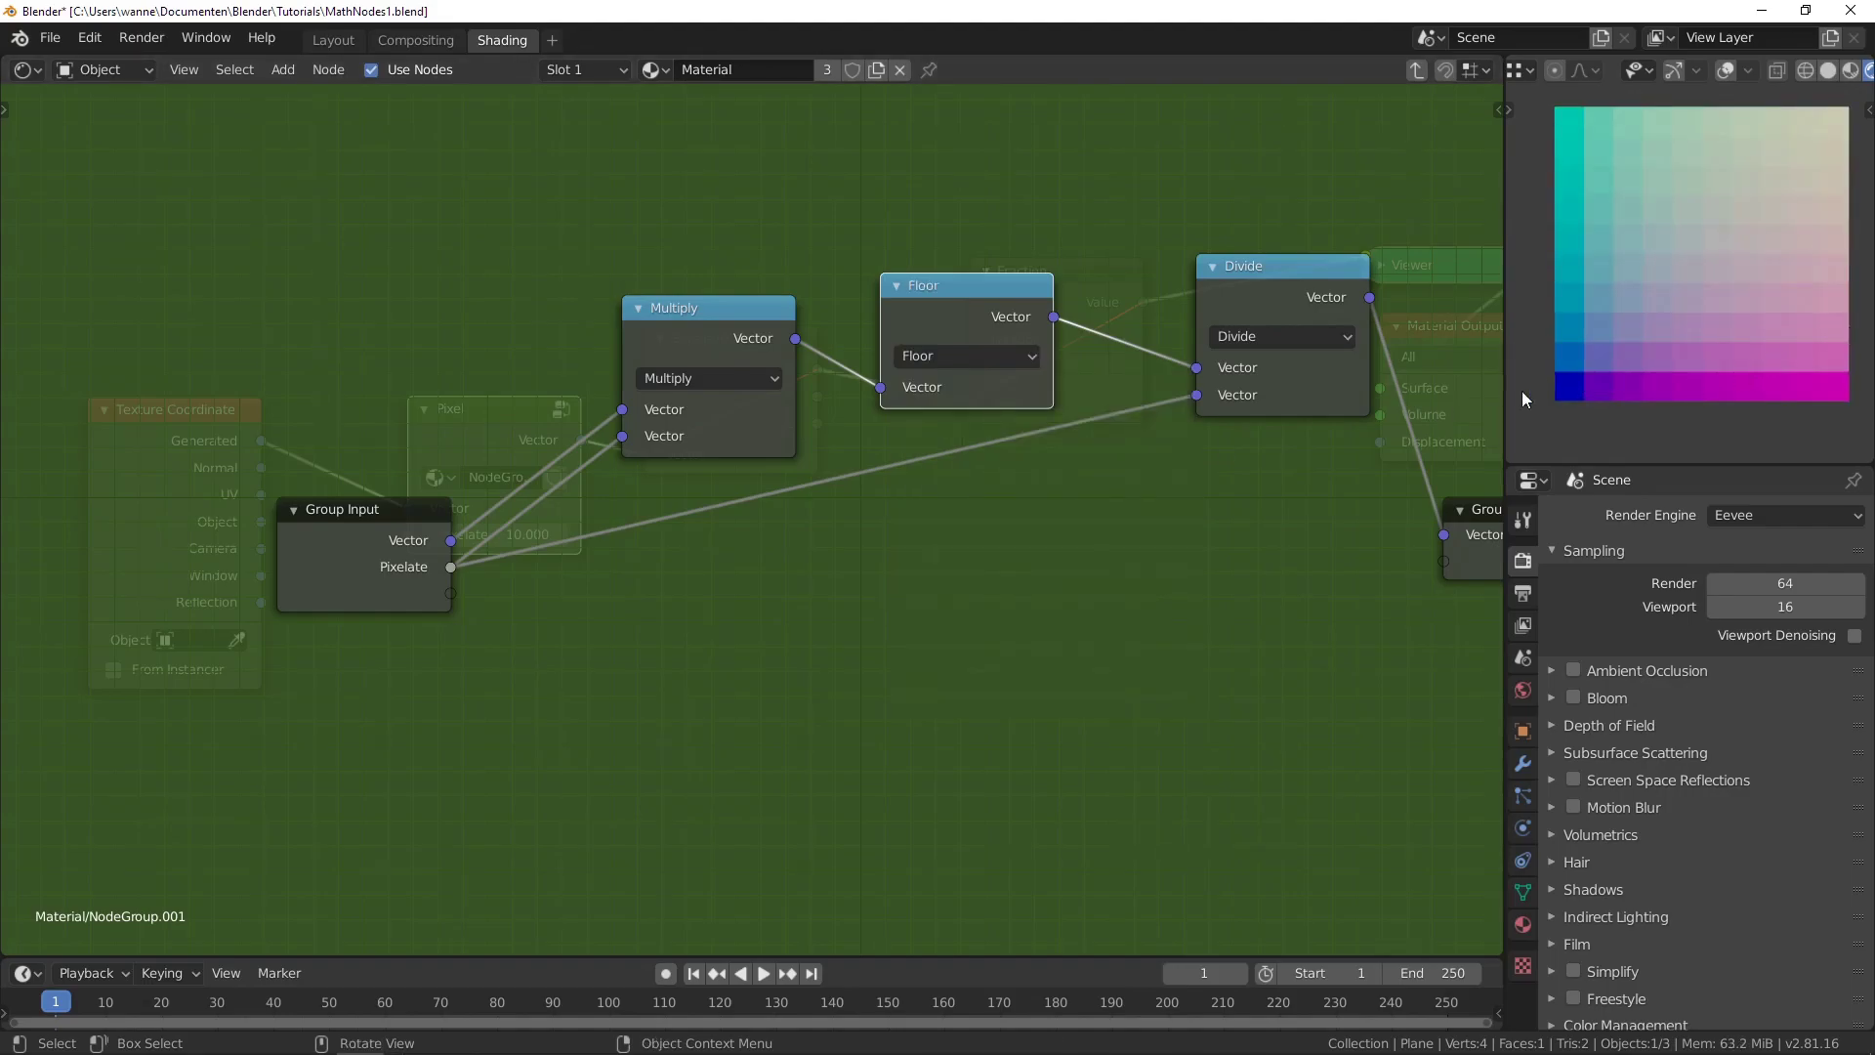
{"action": "left_click", "coordinate": [1010, 360]}
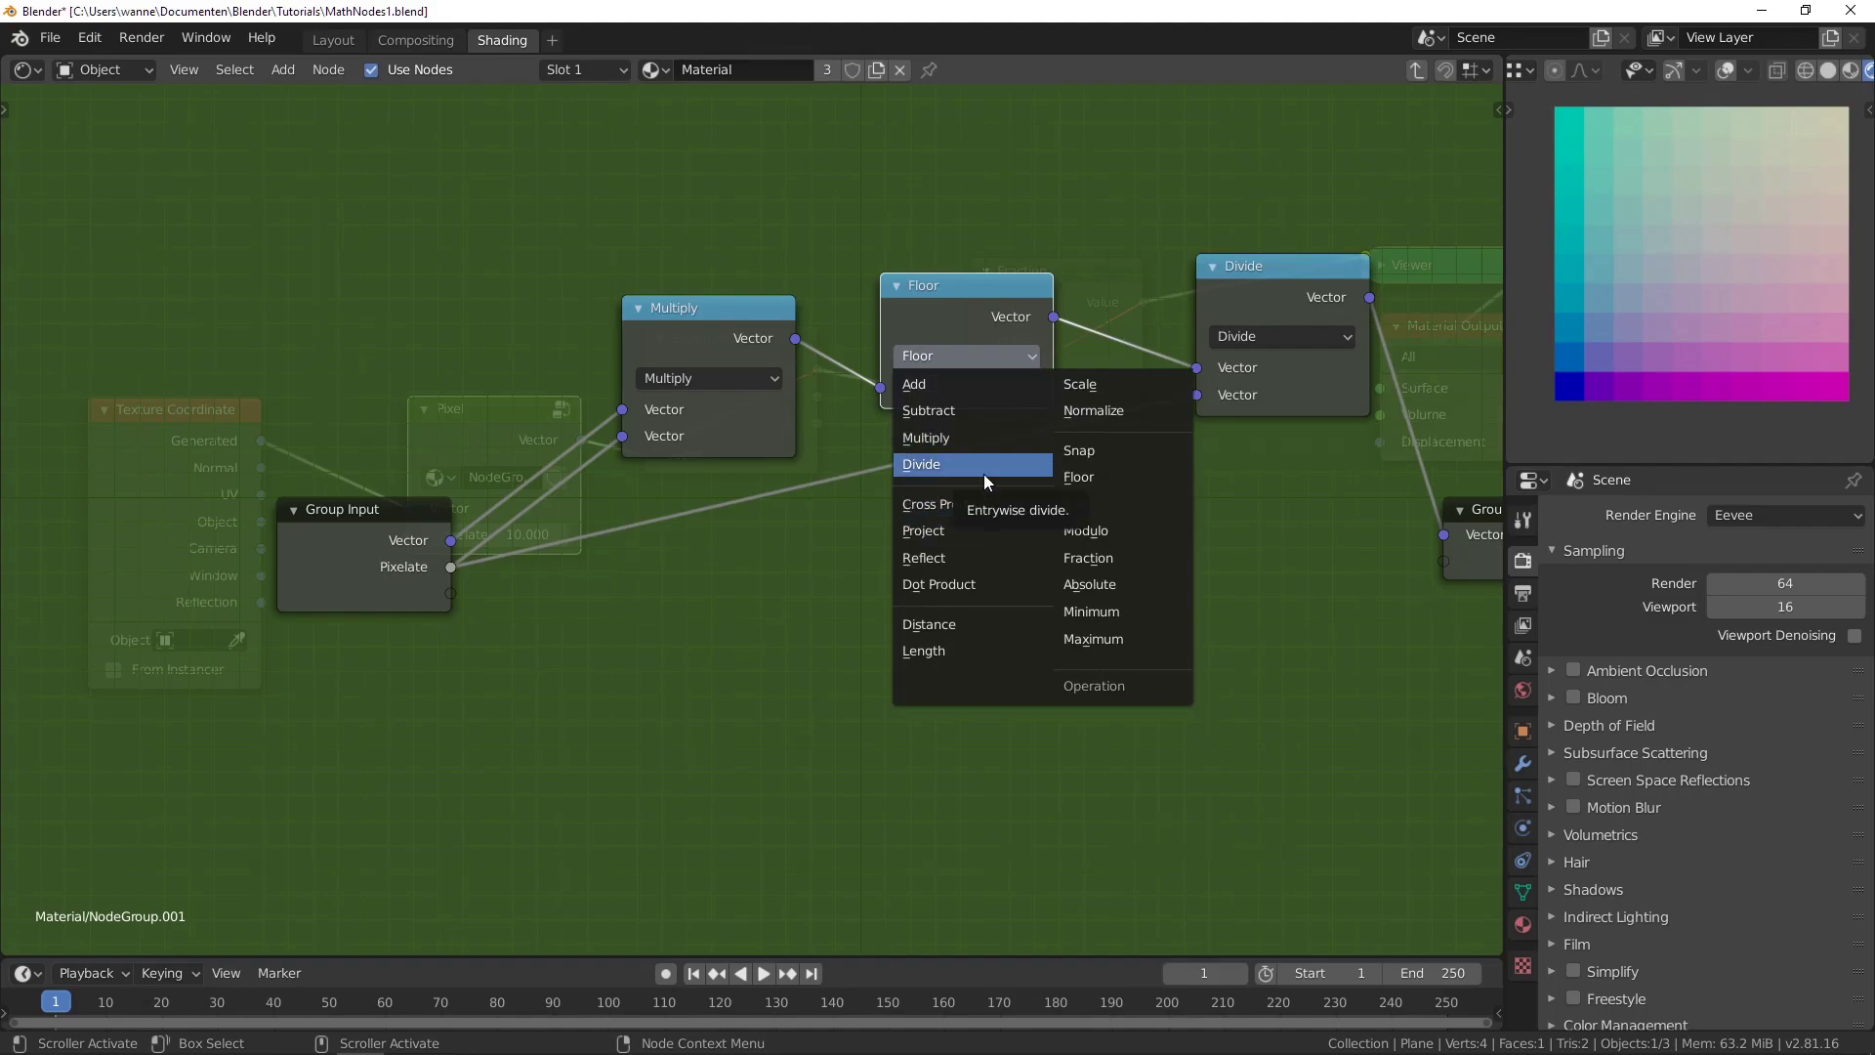
{"action": "left_click", "coordinate": [1084, 553]}
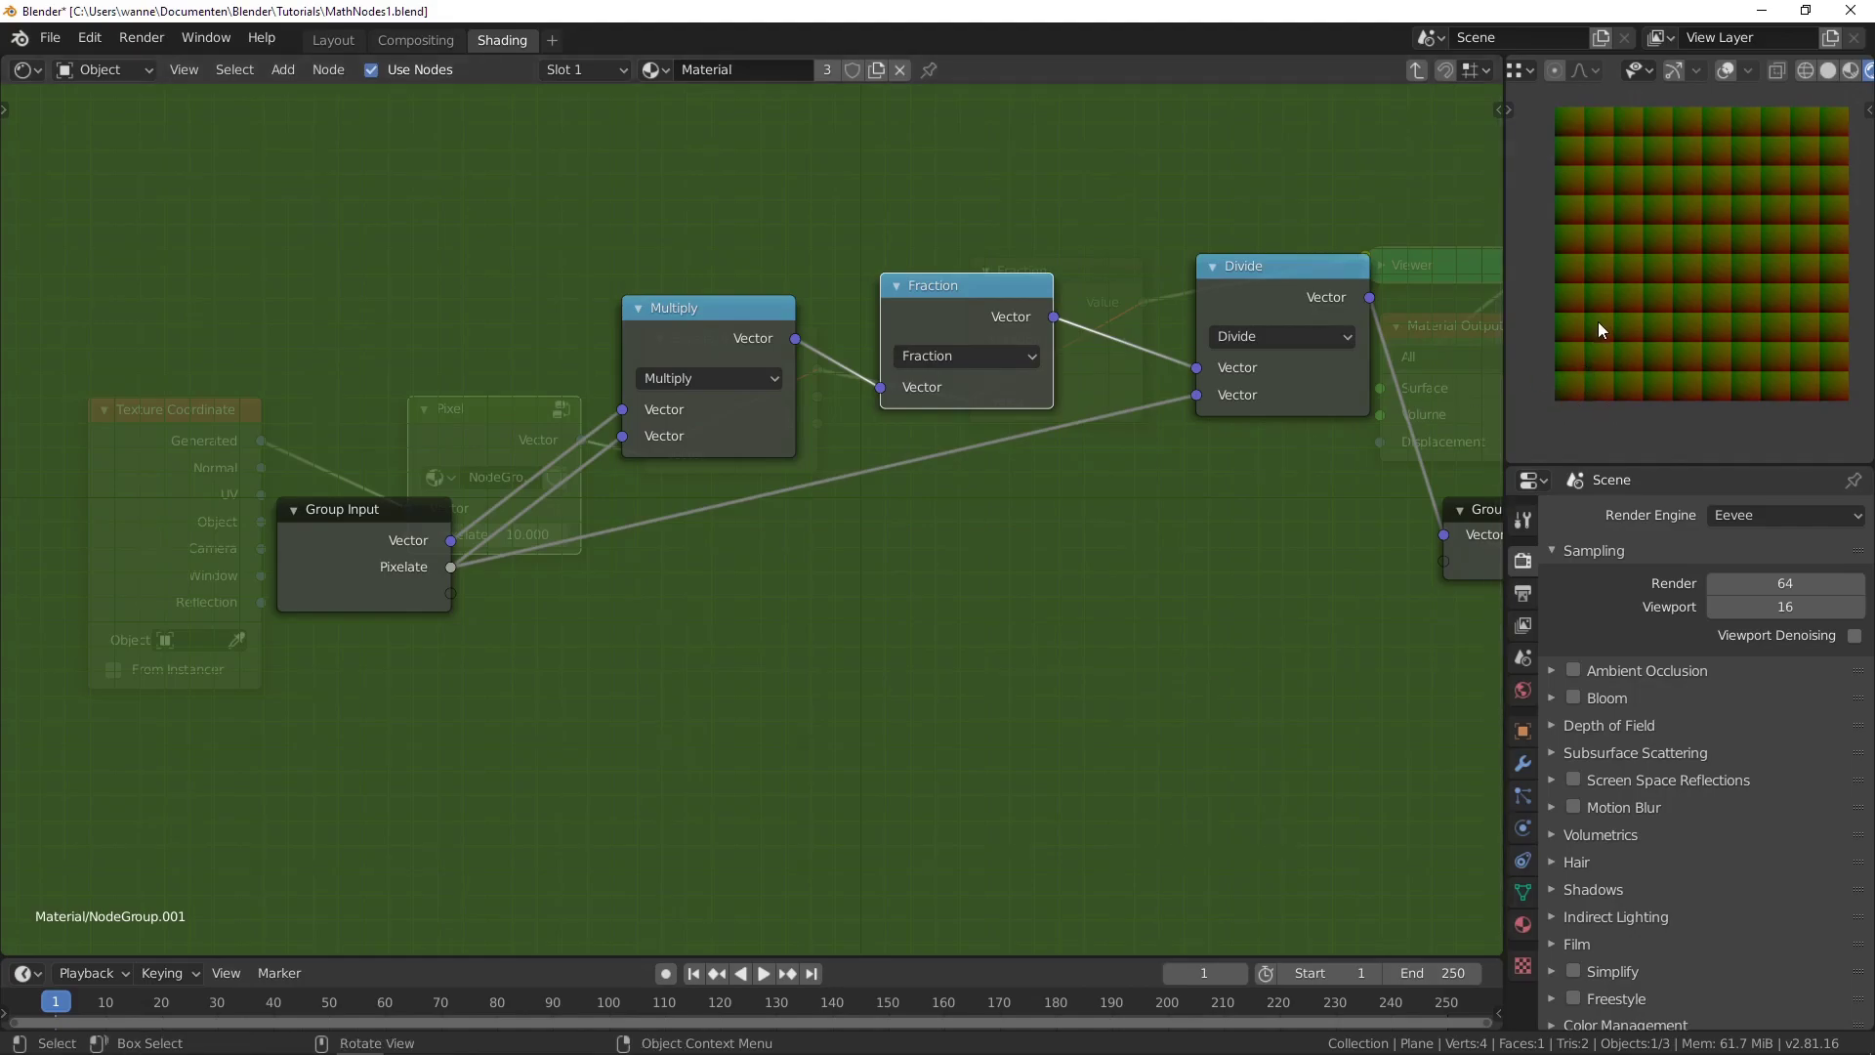
{"action": "scroll", "coordinate": [1601, 318], "scroll_direction": "up", "scroll_amount": 8}
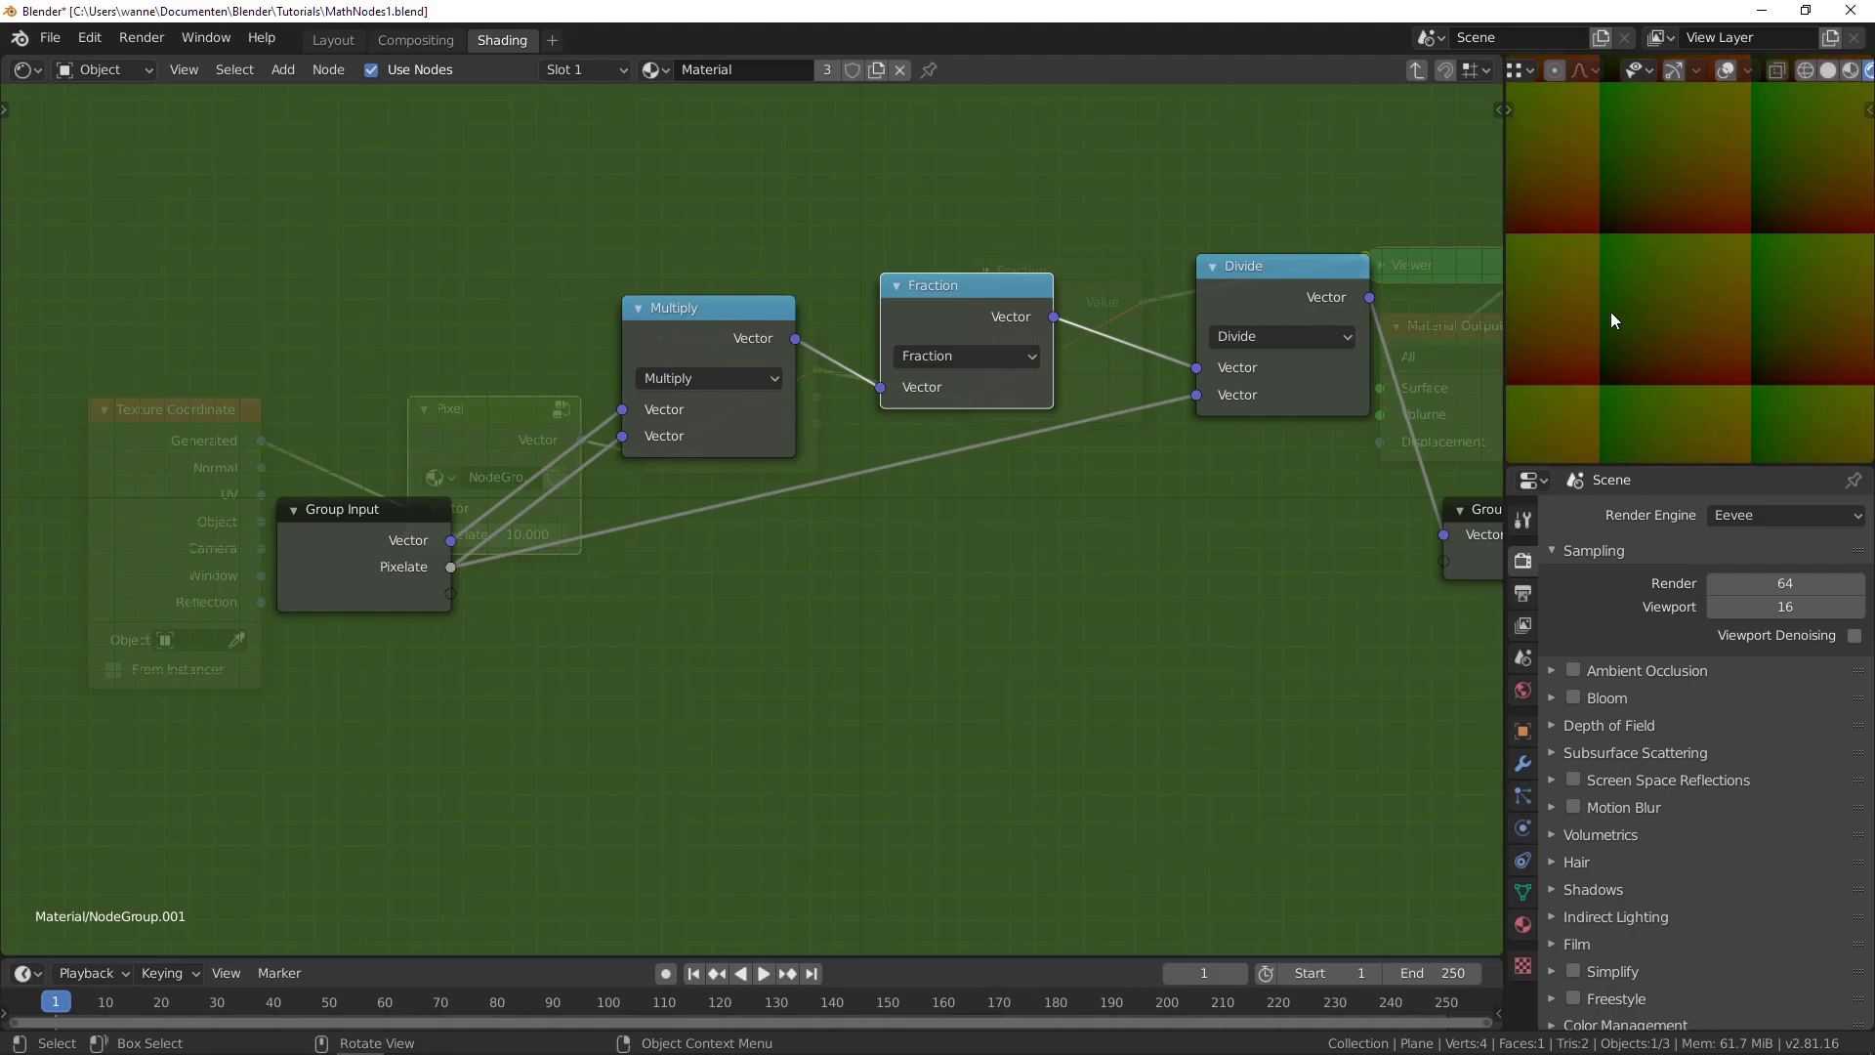
{"action": "scroll", "coordinate": [1616, 327], "scroll_direction": "up", "scroll_amount": 2}
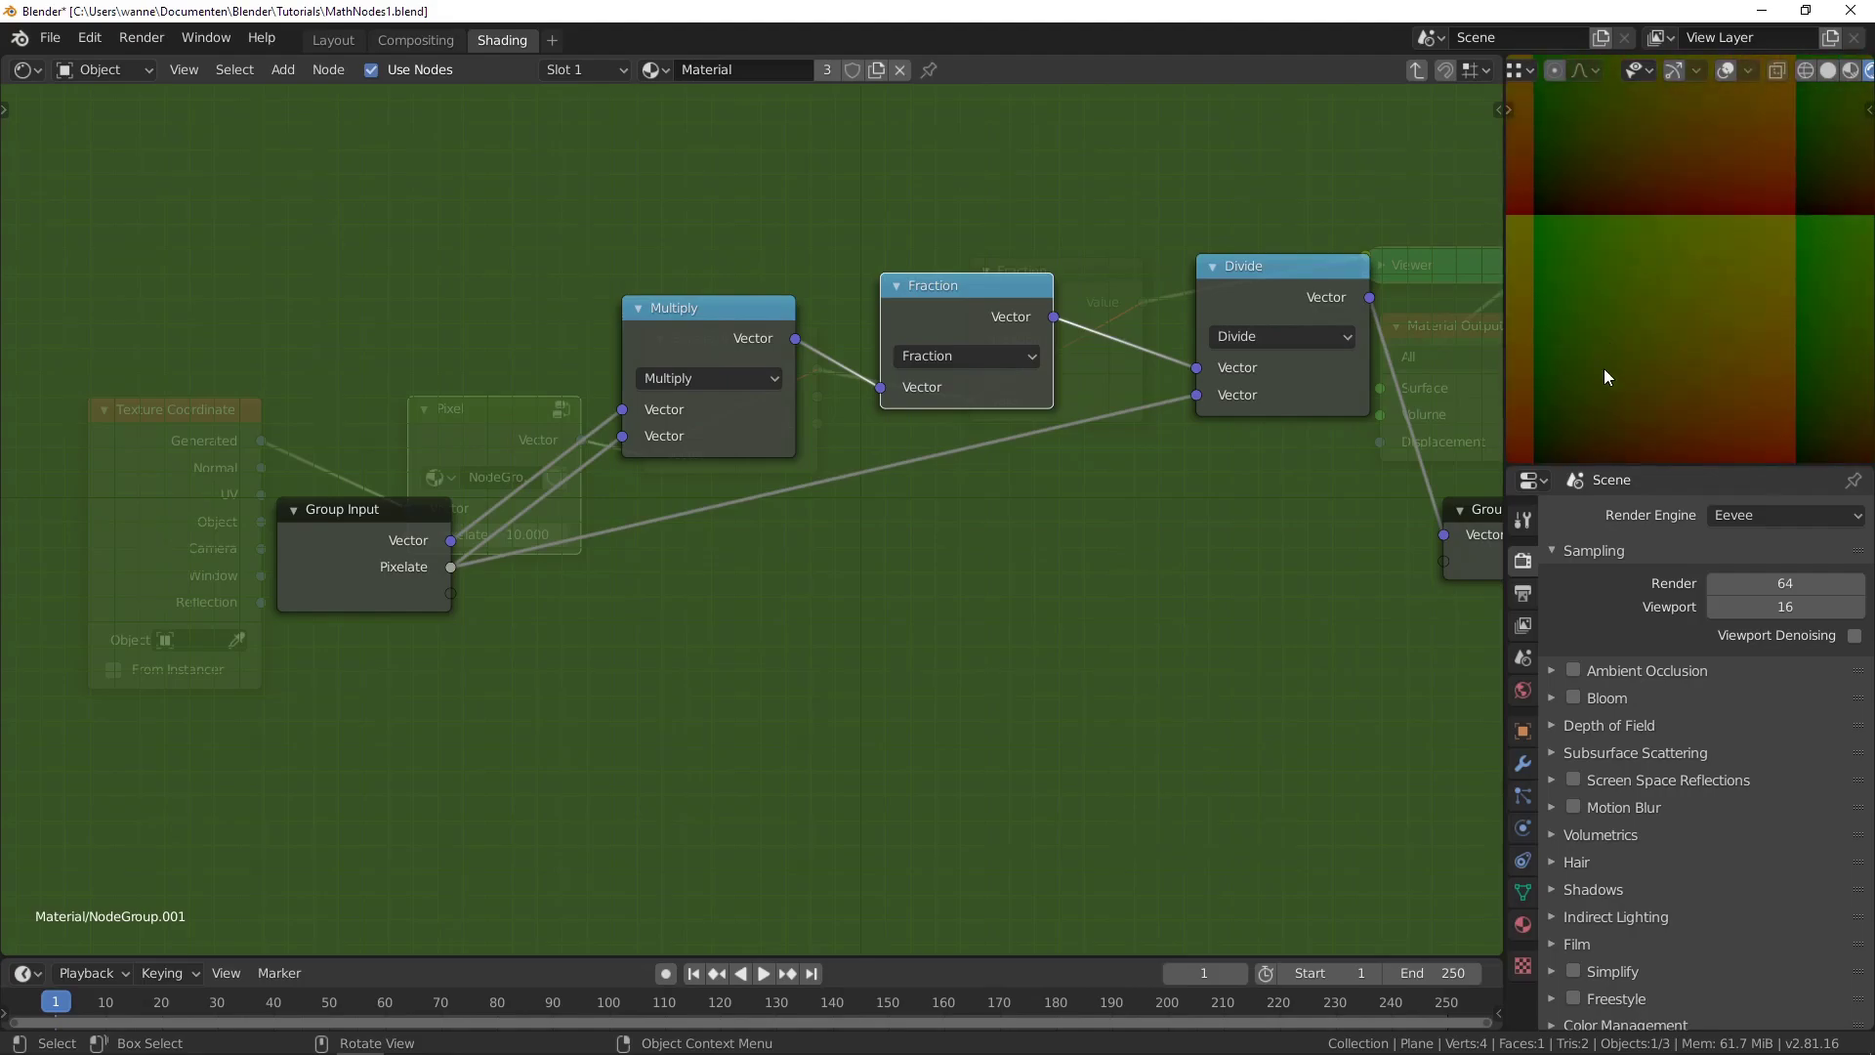
{"action": "scroll", "coordinate": [1604, 321], "scroll_direction": "down", "scroll_amount": 10}
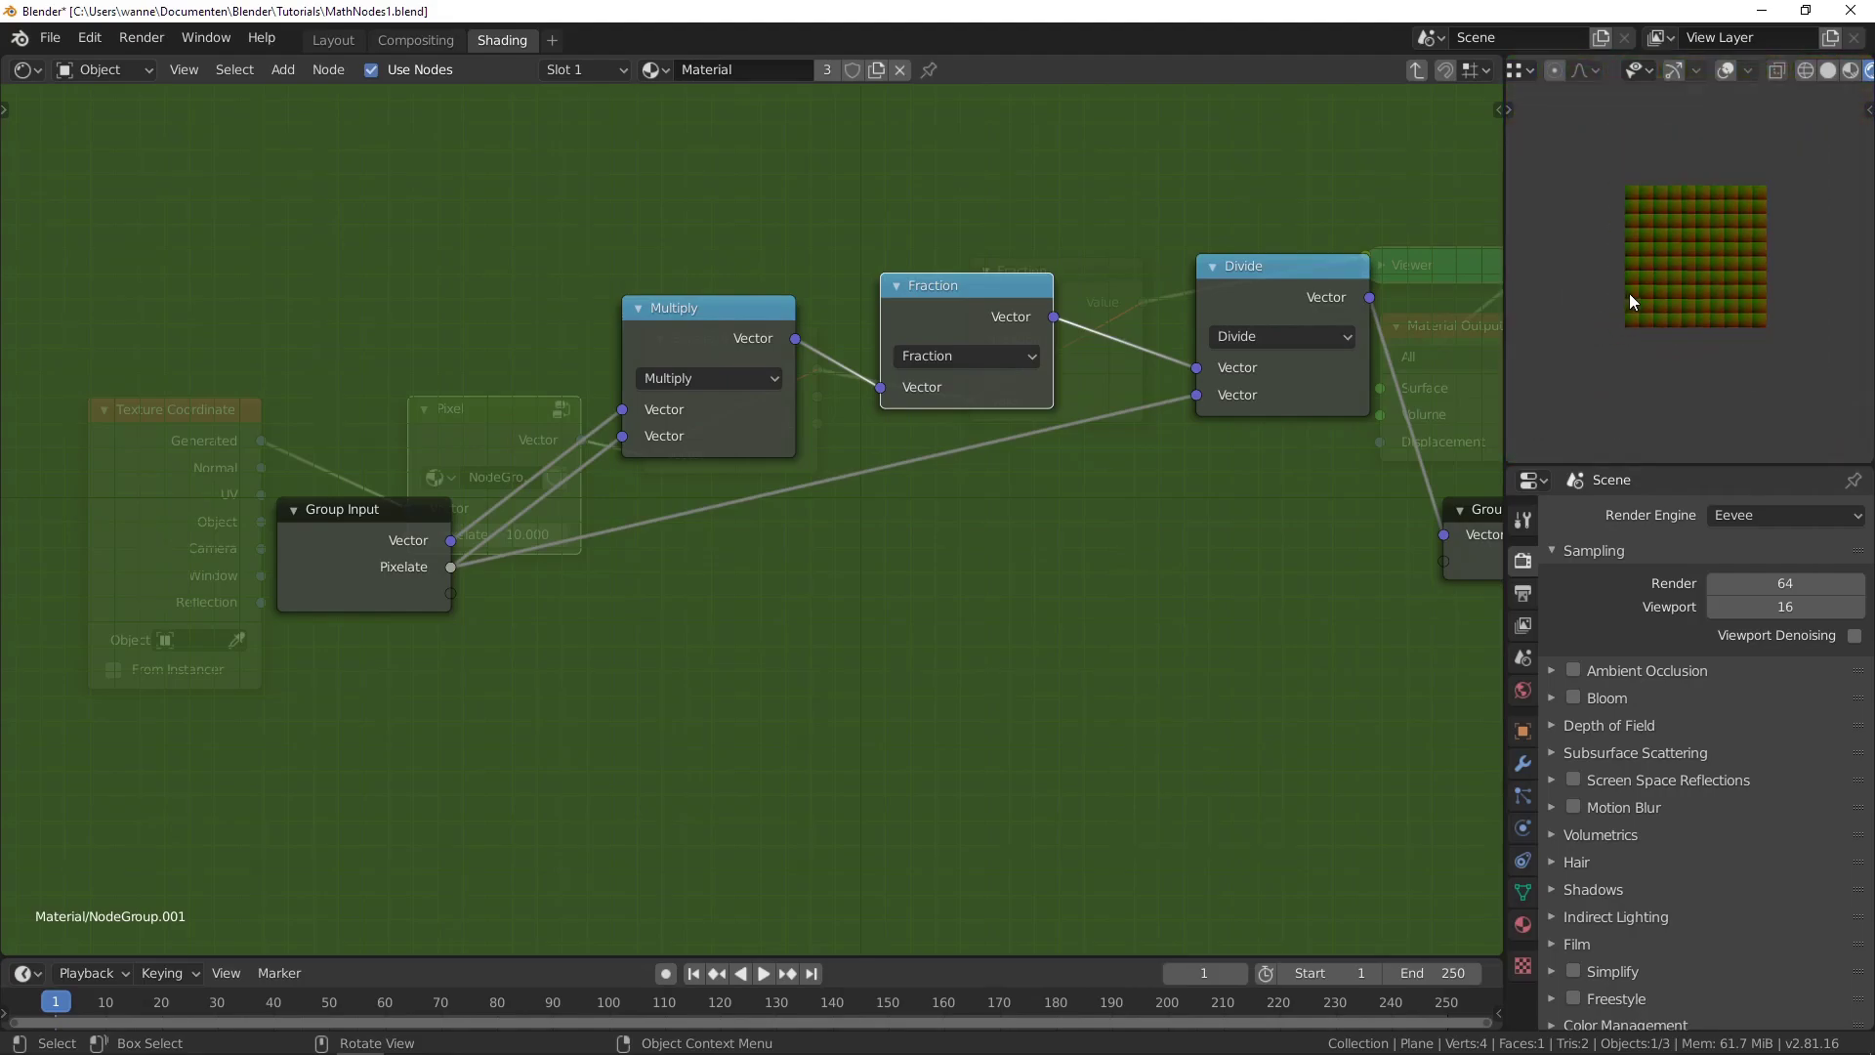
{"action": "scroll", "coordinate": [1633, 289], "scroll_direction": "up", "scroll_amount": 5}
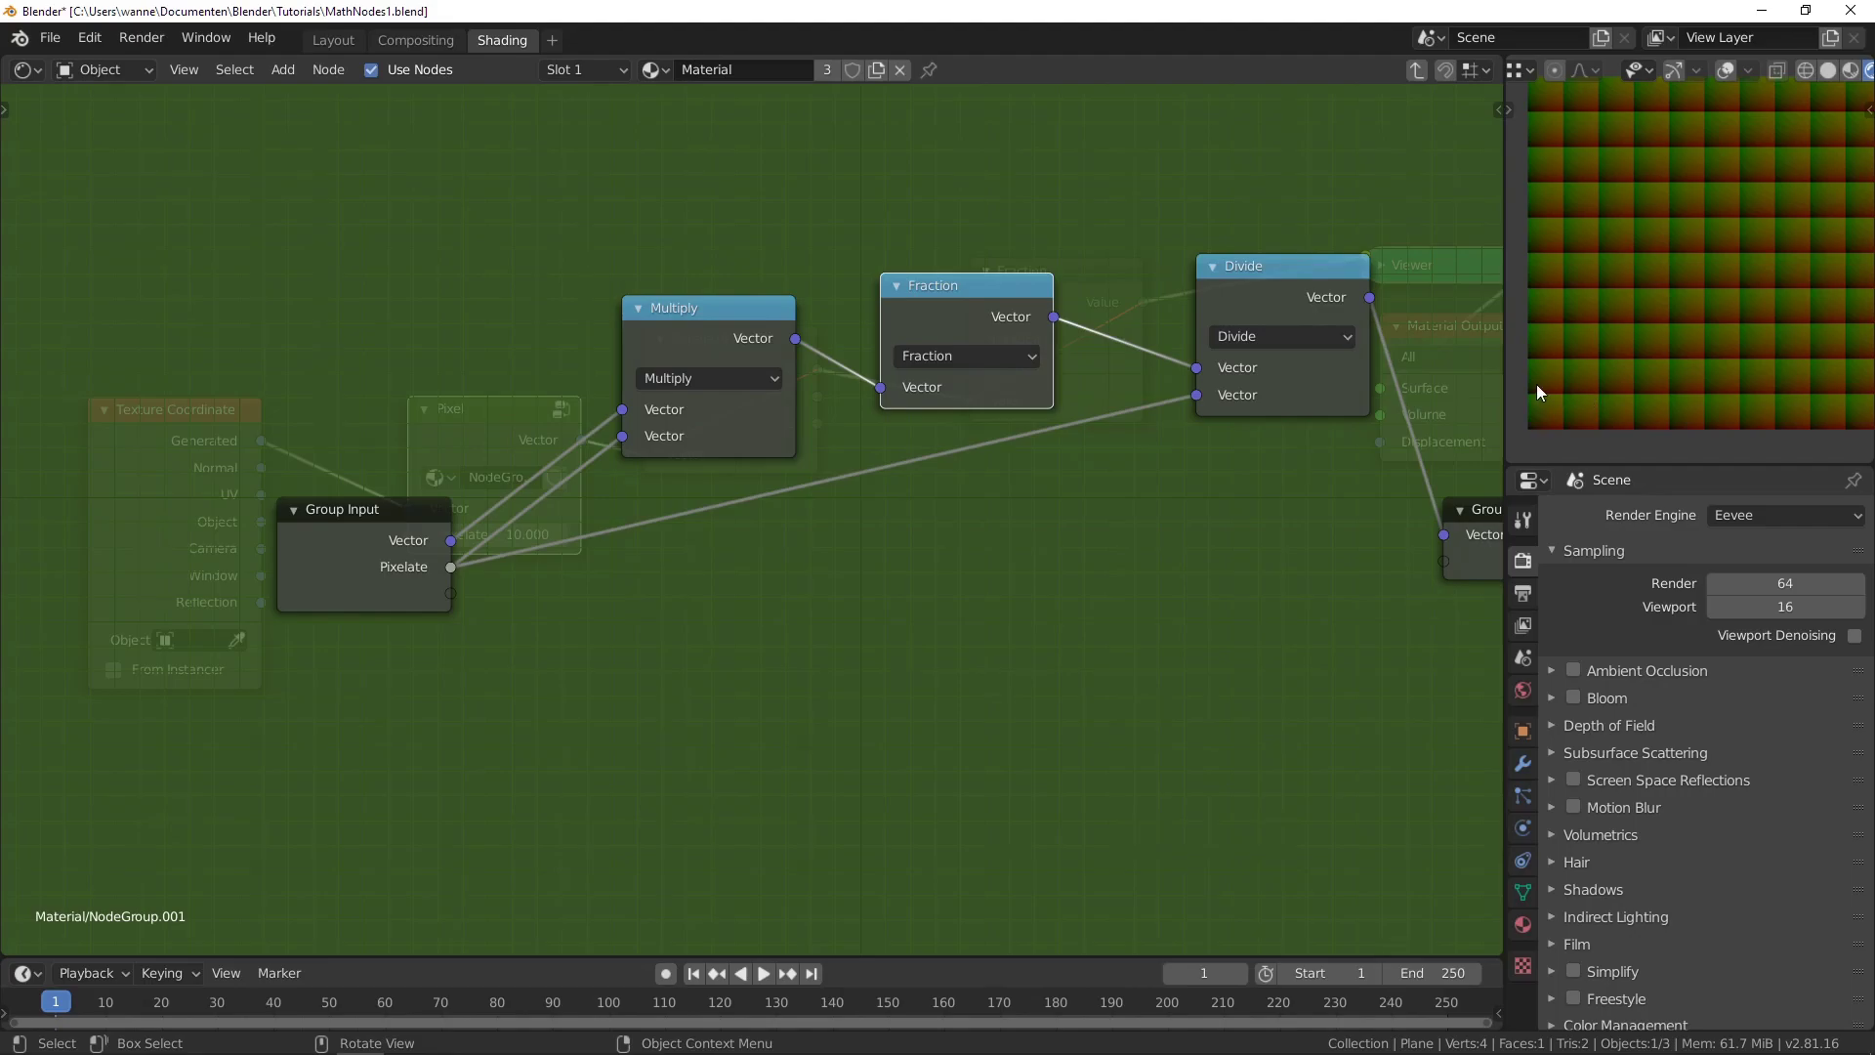
{"action": "scroll", "coordinate": [1570, 351], "scroll_direction": "down", "scroll_amount": 6}
{"action": "scroll", "coordinate": [1719, 273], "scroll_direction": "up", "scroll_amount": 2}
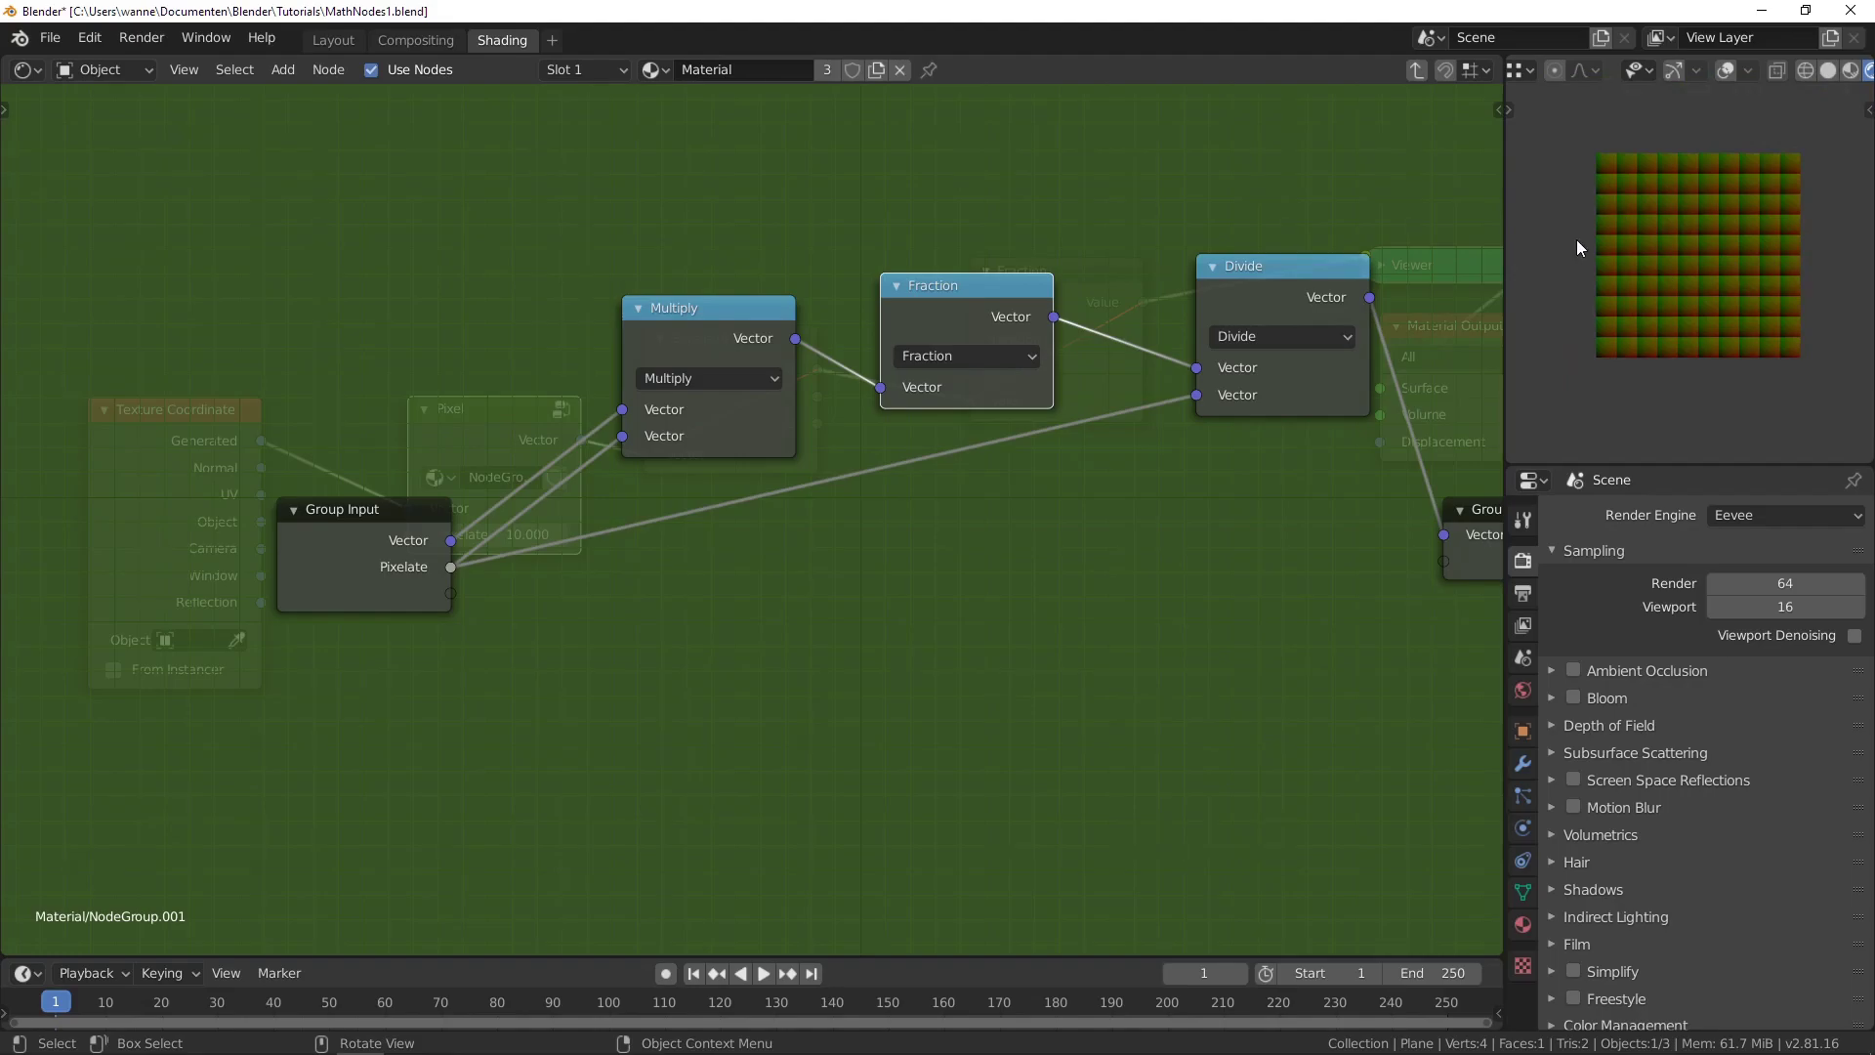
{"action": "scroll", "coordinate": [1094, 375], "scroll_direction": "up", "scroll_amount": 2}
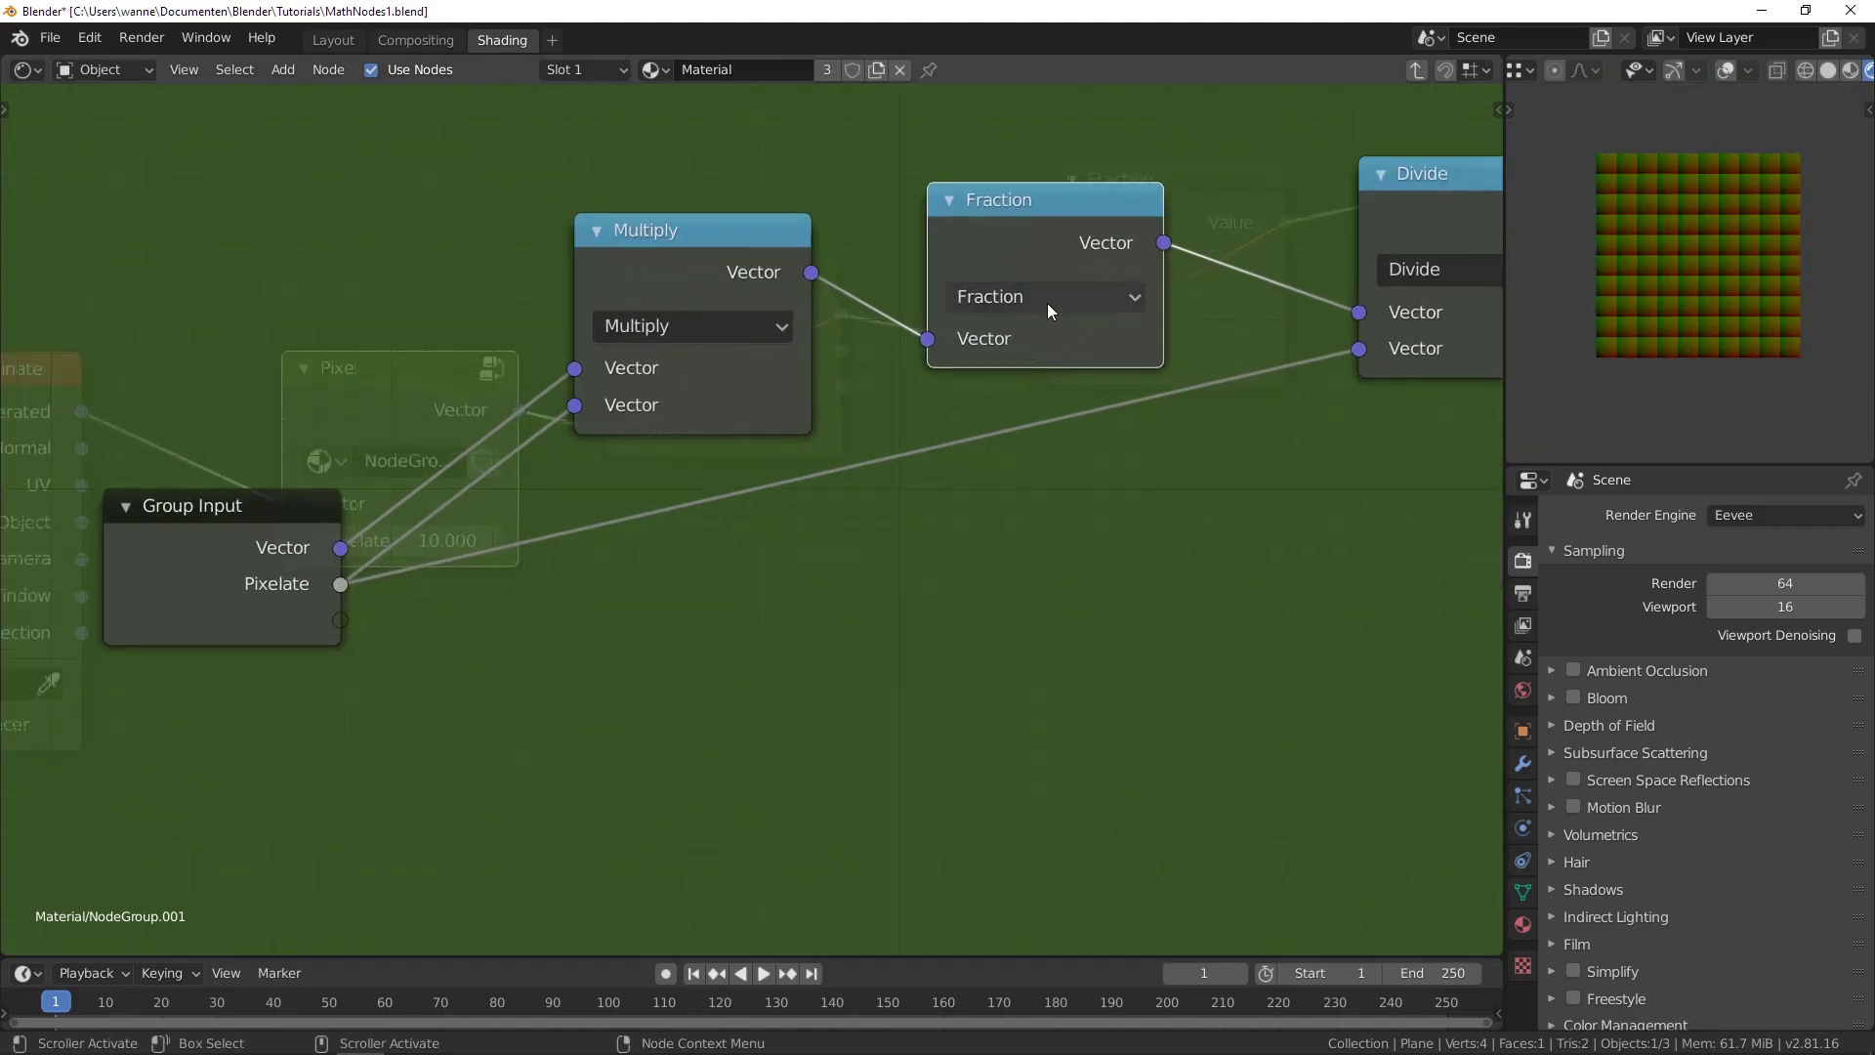
Step: Switch the Fraction node to Modulo with all three vector values set to 1
{"action": "left_click", "coordinate": [1056, 299]}
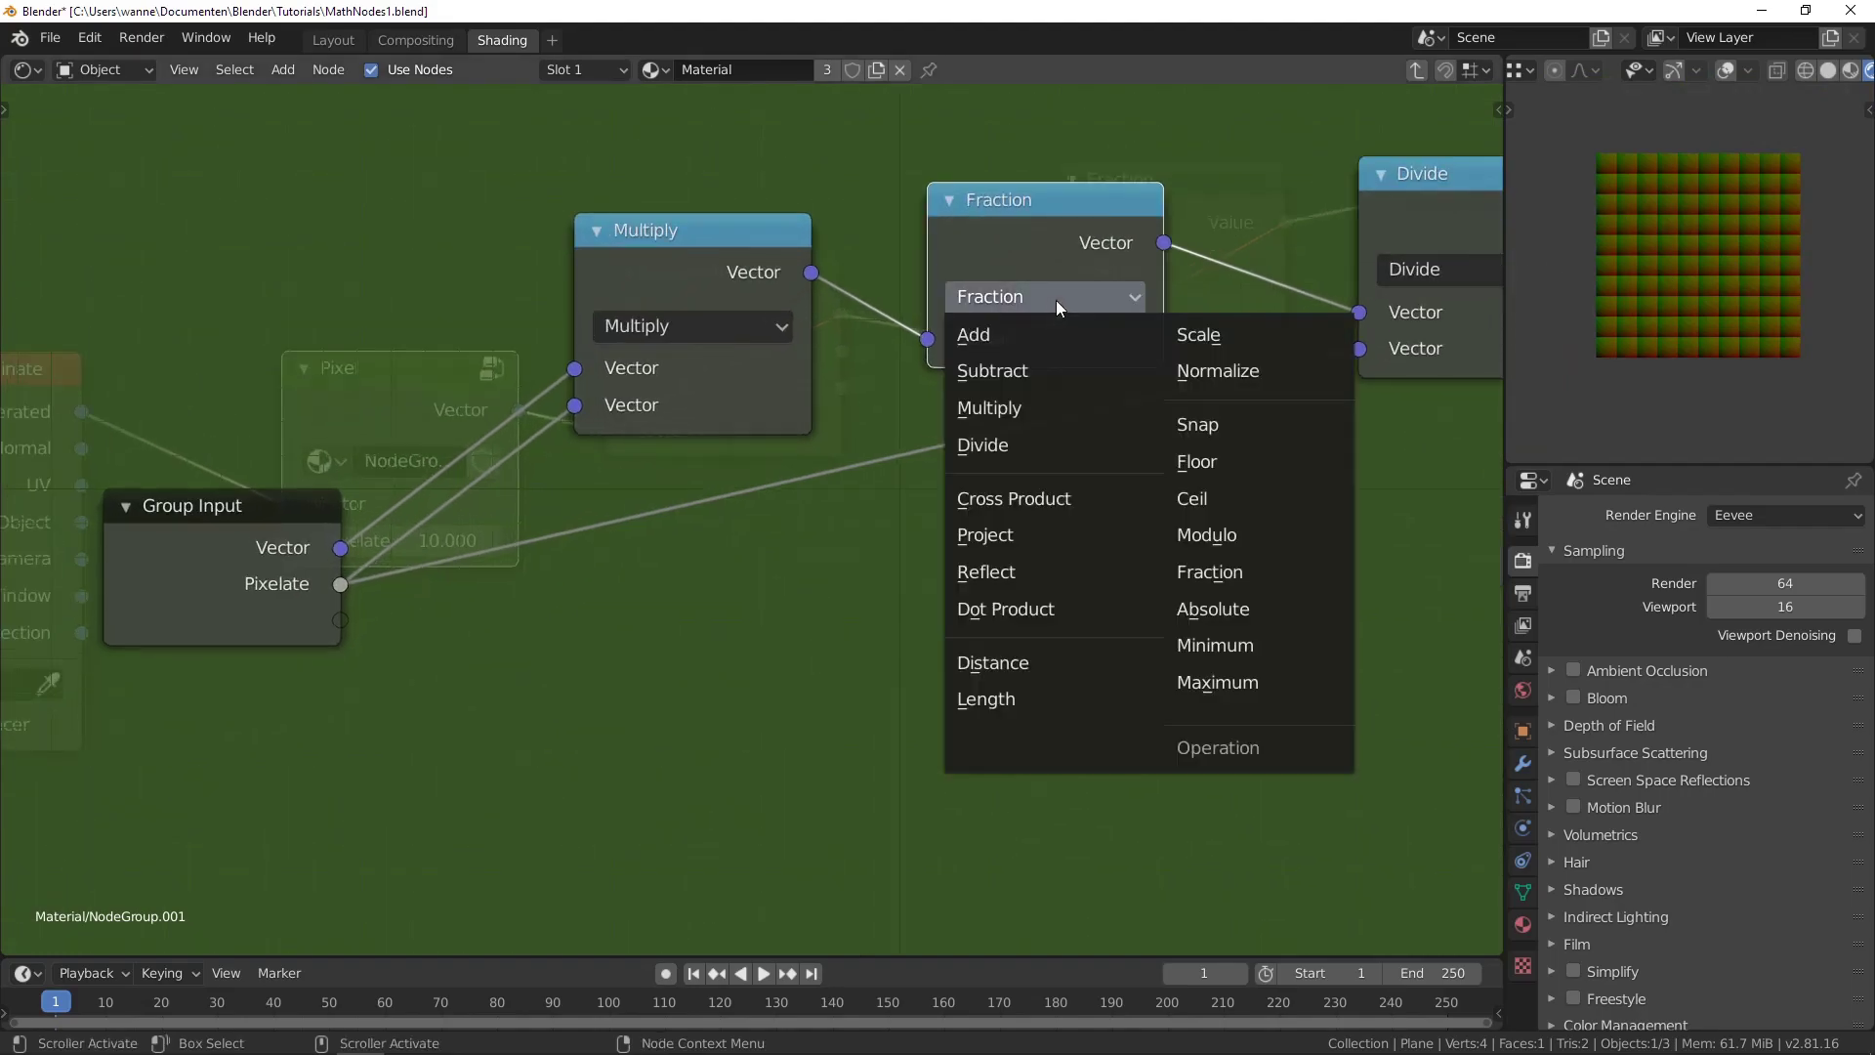
{"action": "left_click", "coordinate": [1215, 539]}
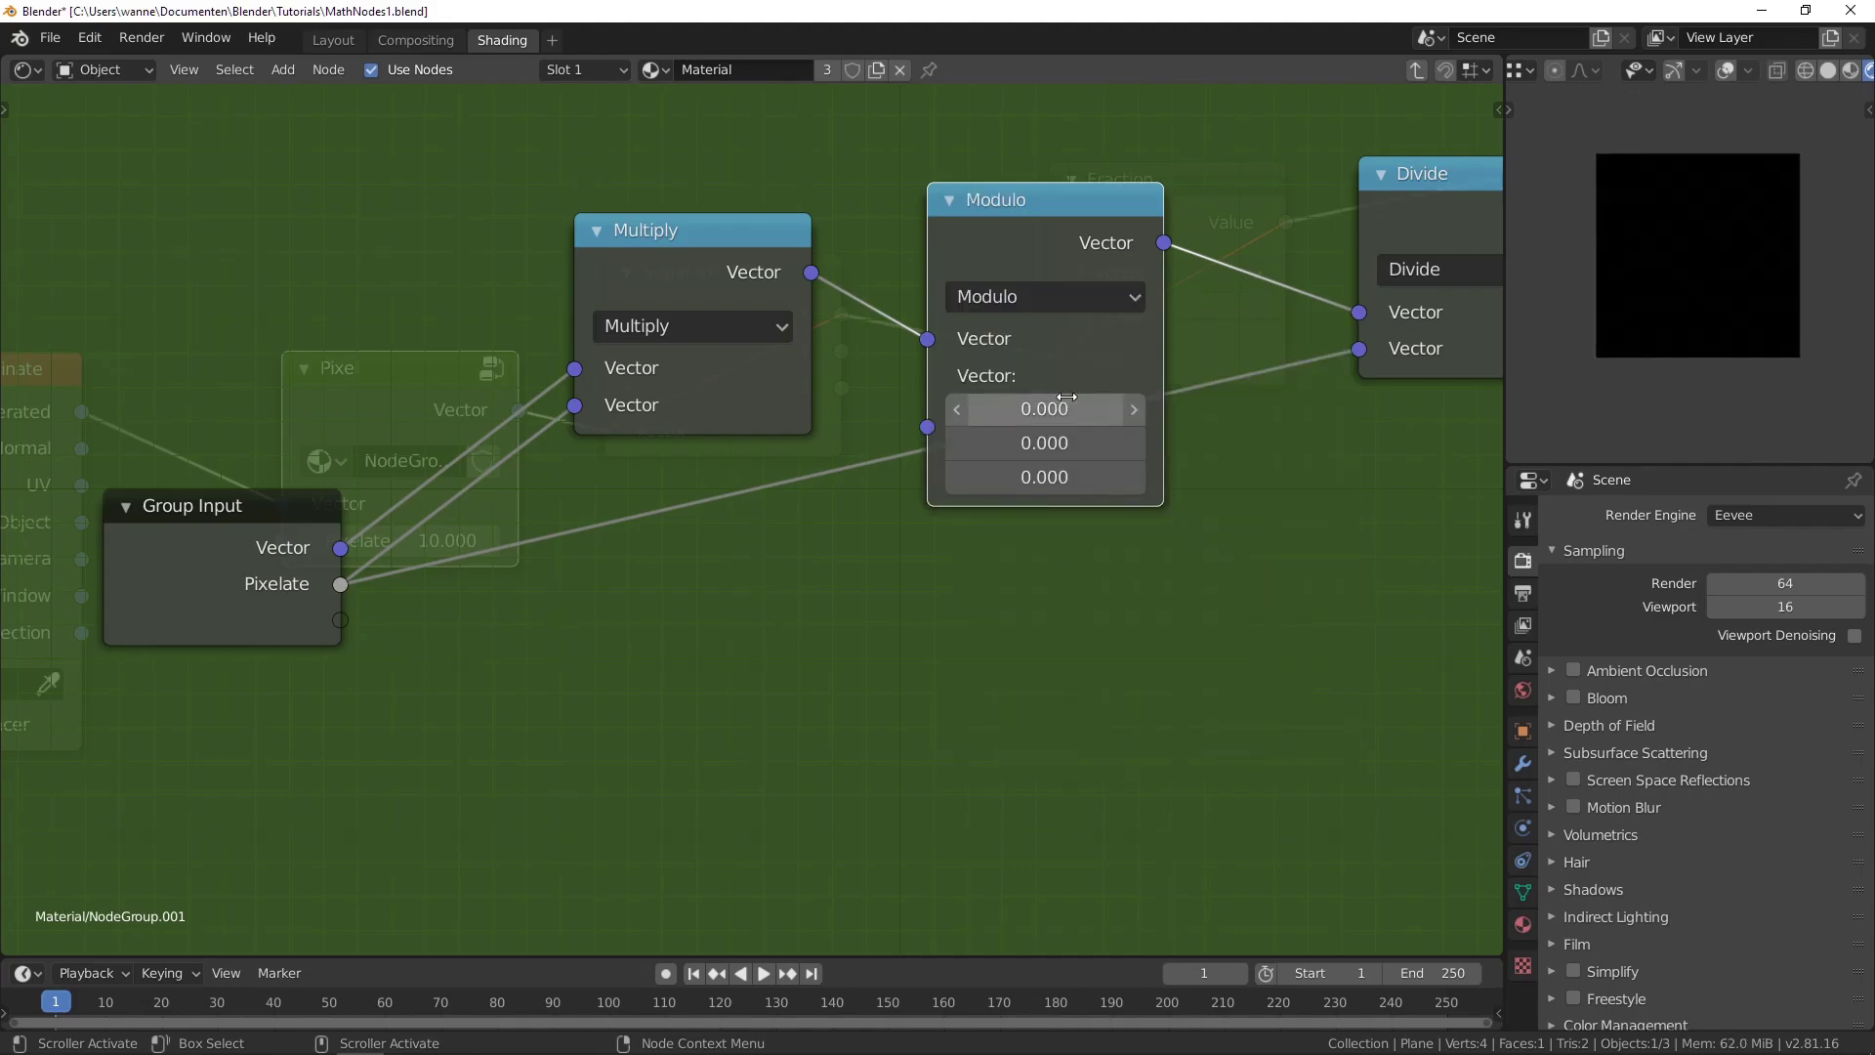
{"action": "left_click_drag", "start_coordinate": [1067, 408], "coordinate": [1066, 477]}
{"action": "type", "text": "1"}
{"action": "key", "text": "Return"}
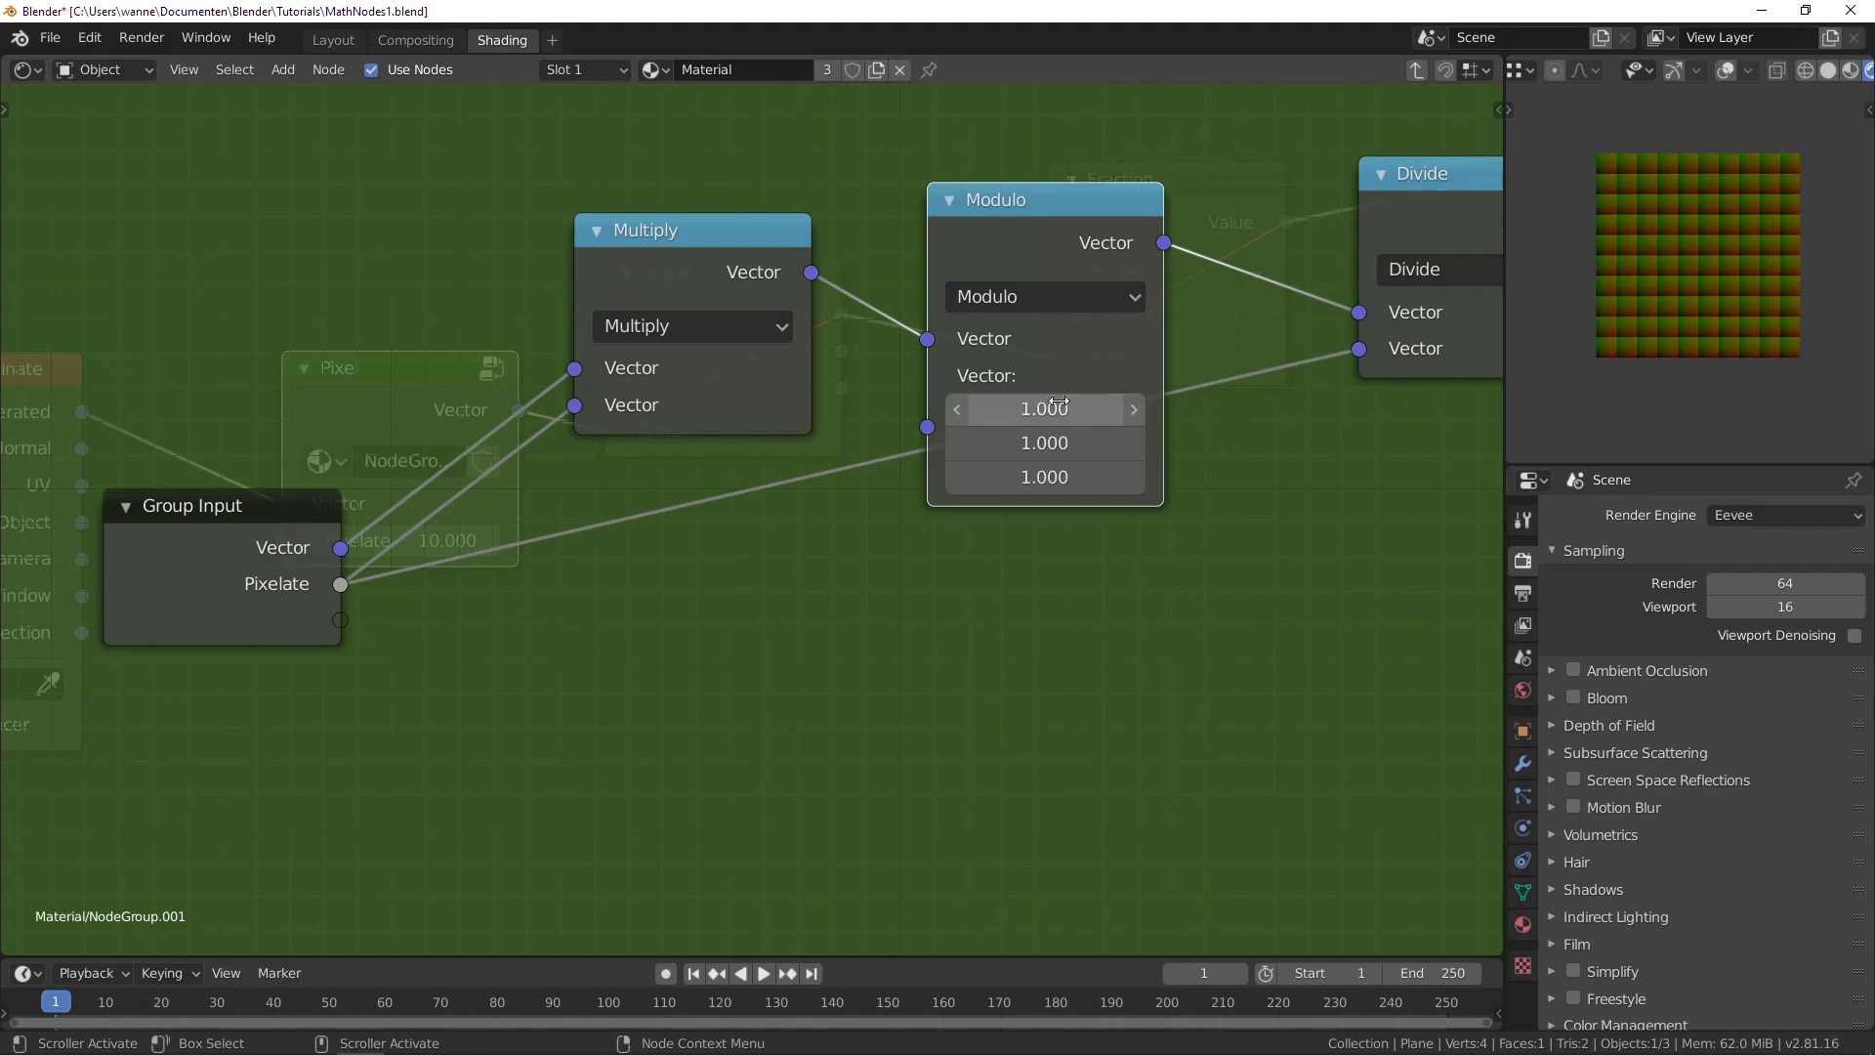
Step: Change all three Modulo vector values to 2
{"action": "left_click", "coordinate": [1063, 297]}
{"action": "left_click_drag", "start_coordinate": [1066, 409], "coordinate": [1073, 402]}
{"action": "left_click", "coordinate": [1088, 378]}
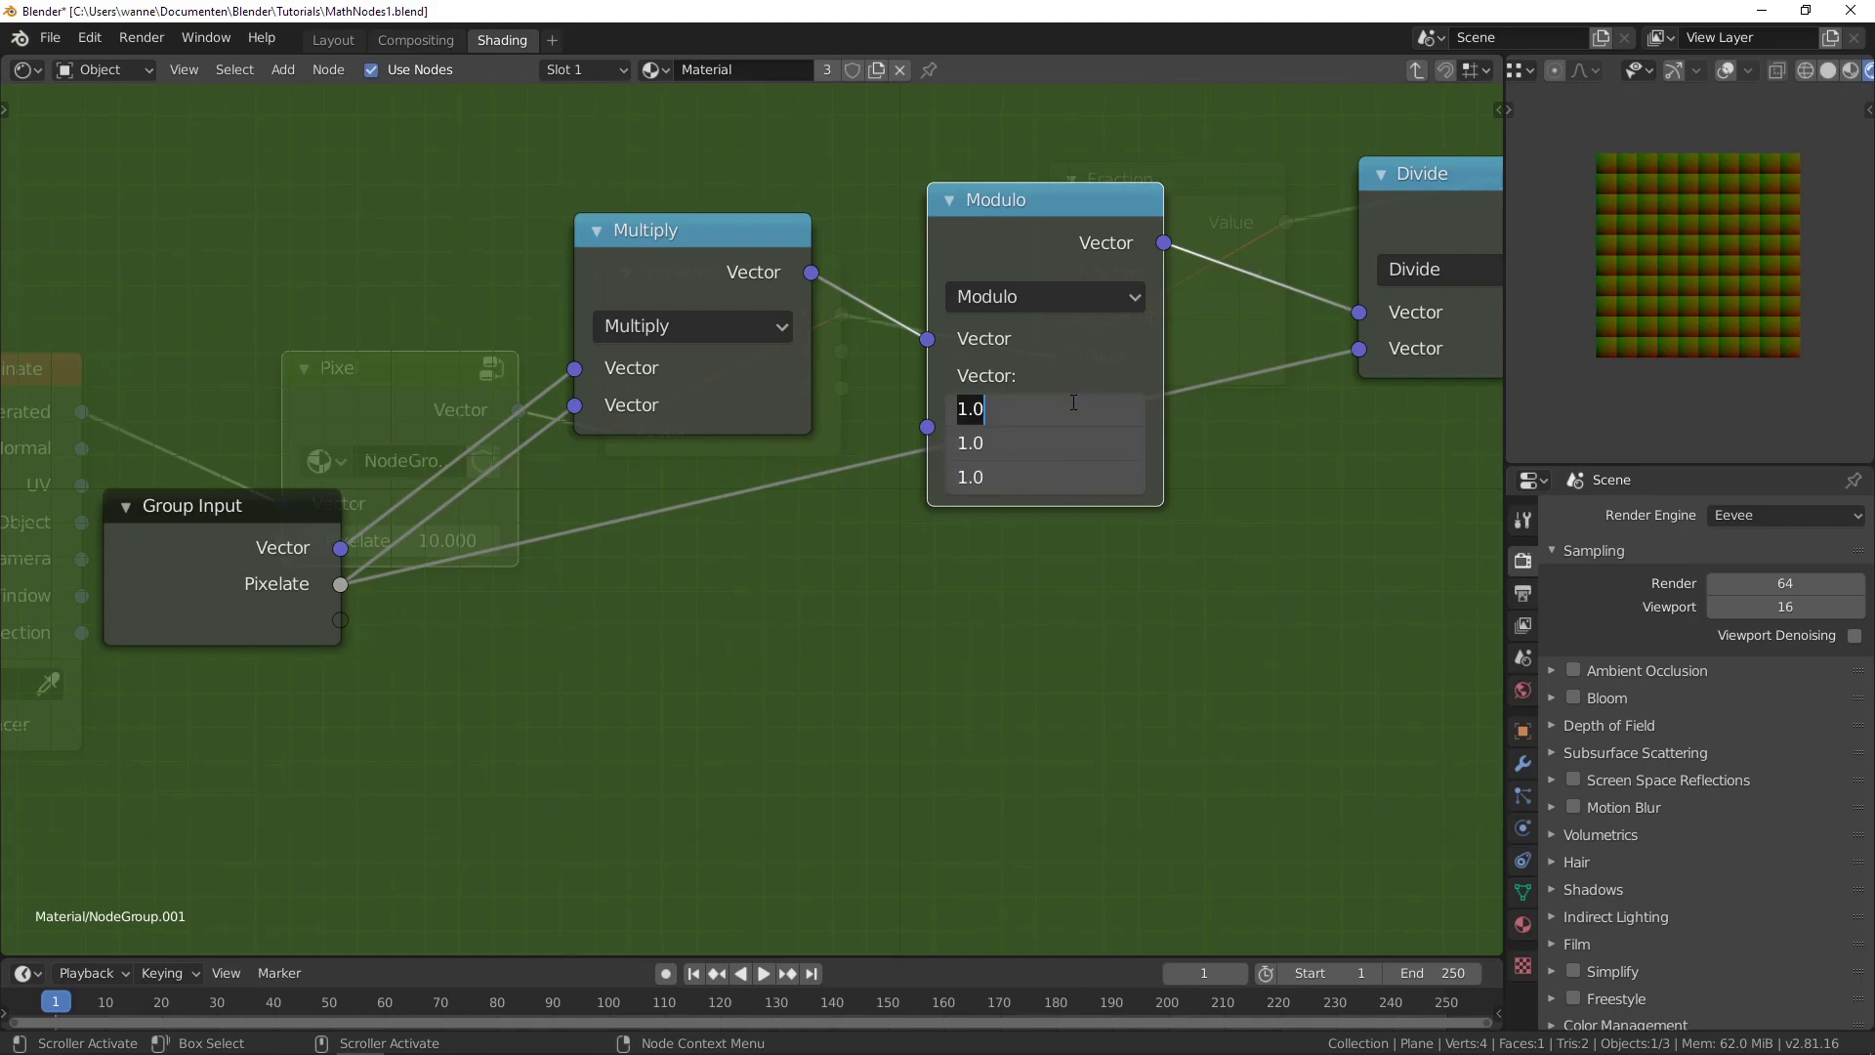
{"action": "type", "text": "2"}
{"action": "key", "text": "Return"}
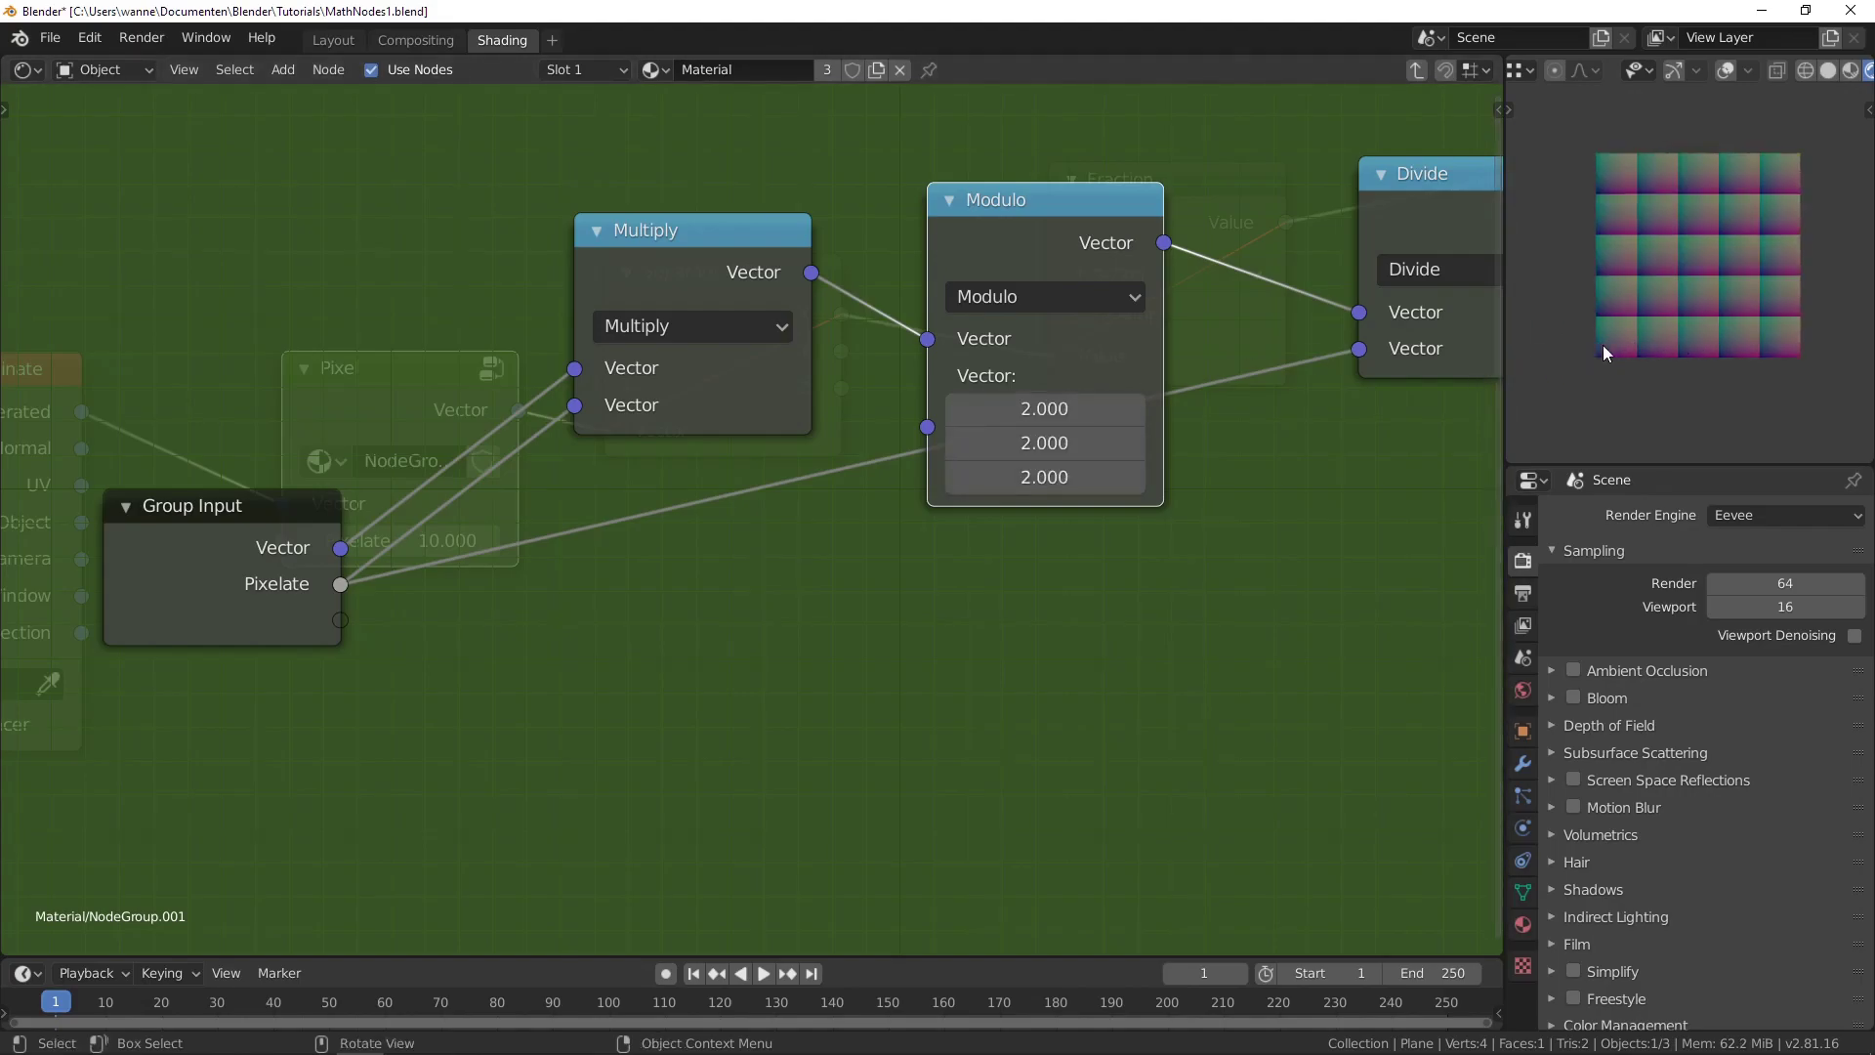
{"action": "left_click_drag", "start_coordinate": [1044, 408], "coordinate": [1044, 476]}
Step: Switch the Modulo node back to Fraction and bring the Group Output node into view
{"action": "left_click", "coordinate": [1057, 299]}
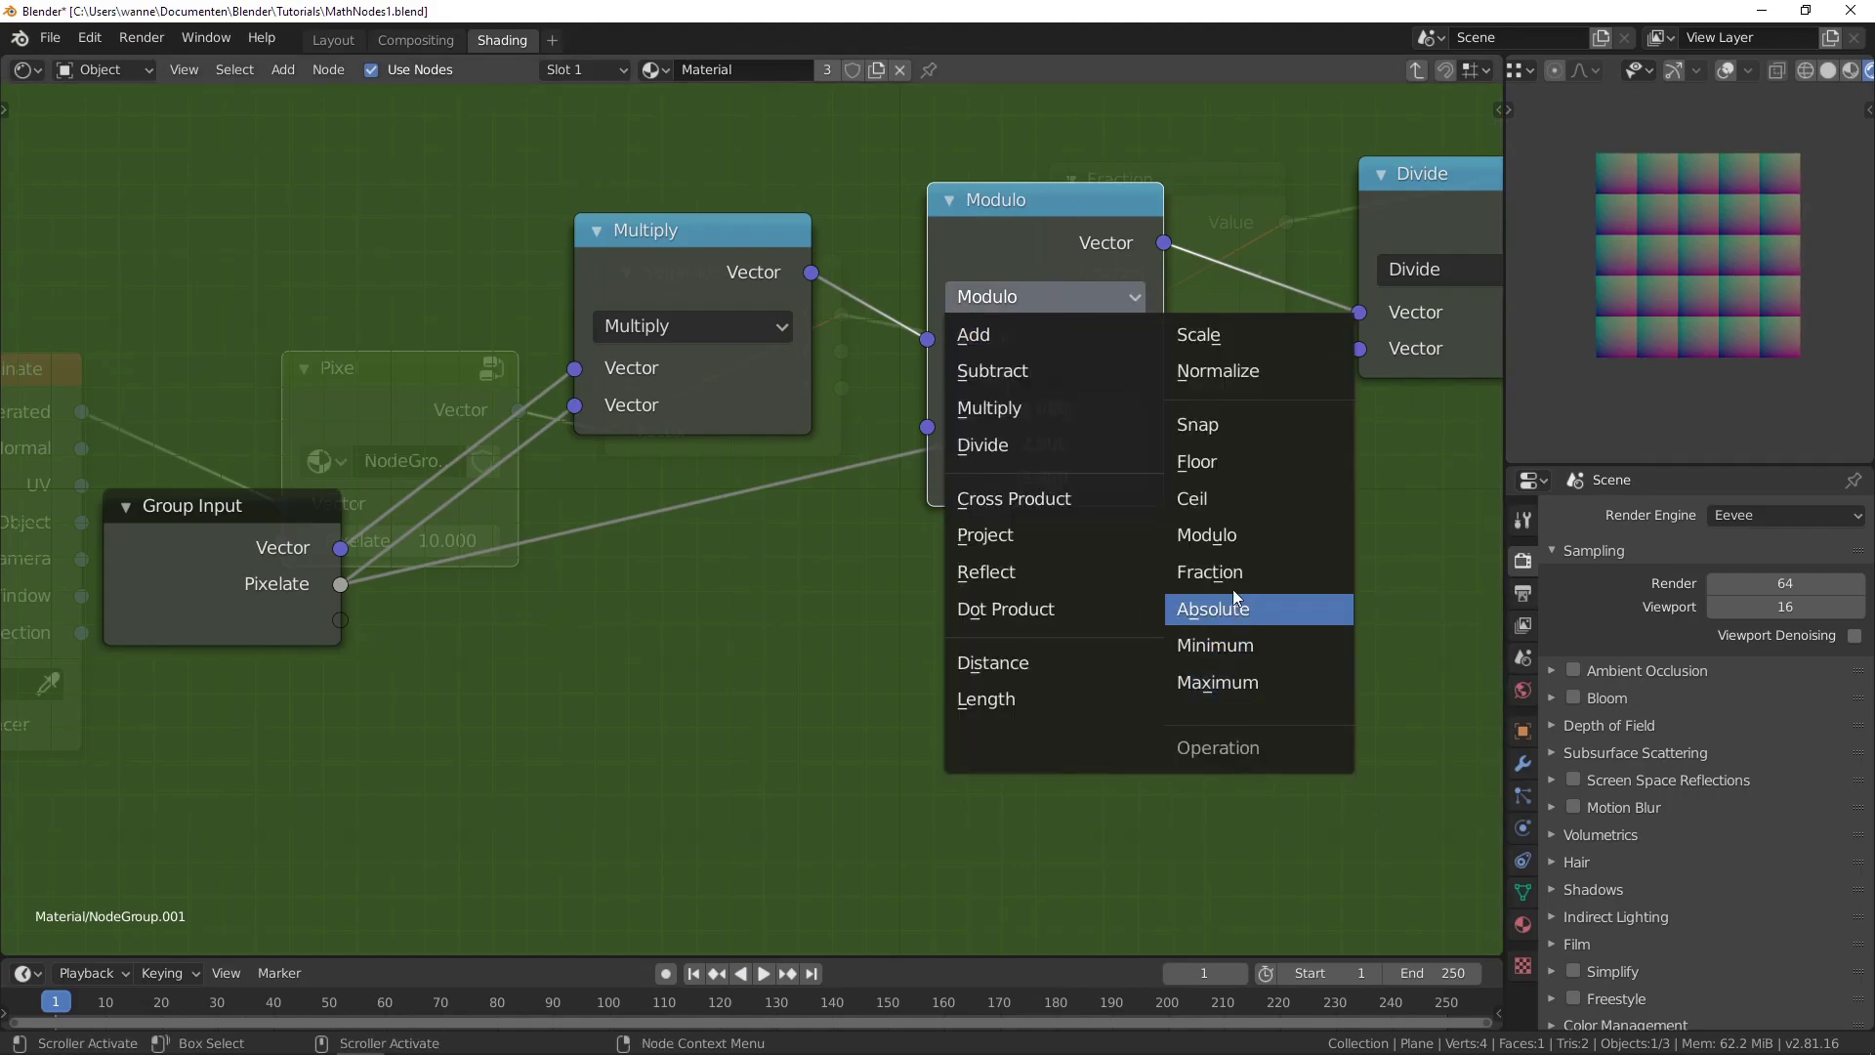
{"action": "left_click", "coordinate": [1234, 573]}
{"action": "scroll", "coordinate": [694, 234], "scroll_direction": "down", "scroll_amount": 2}
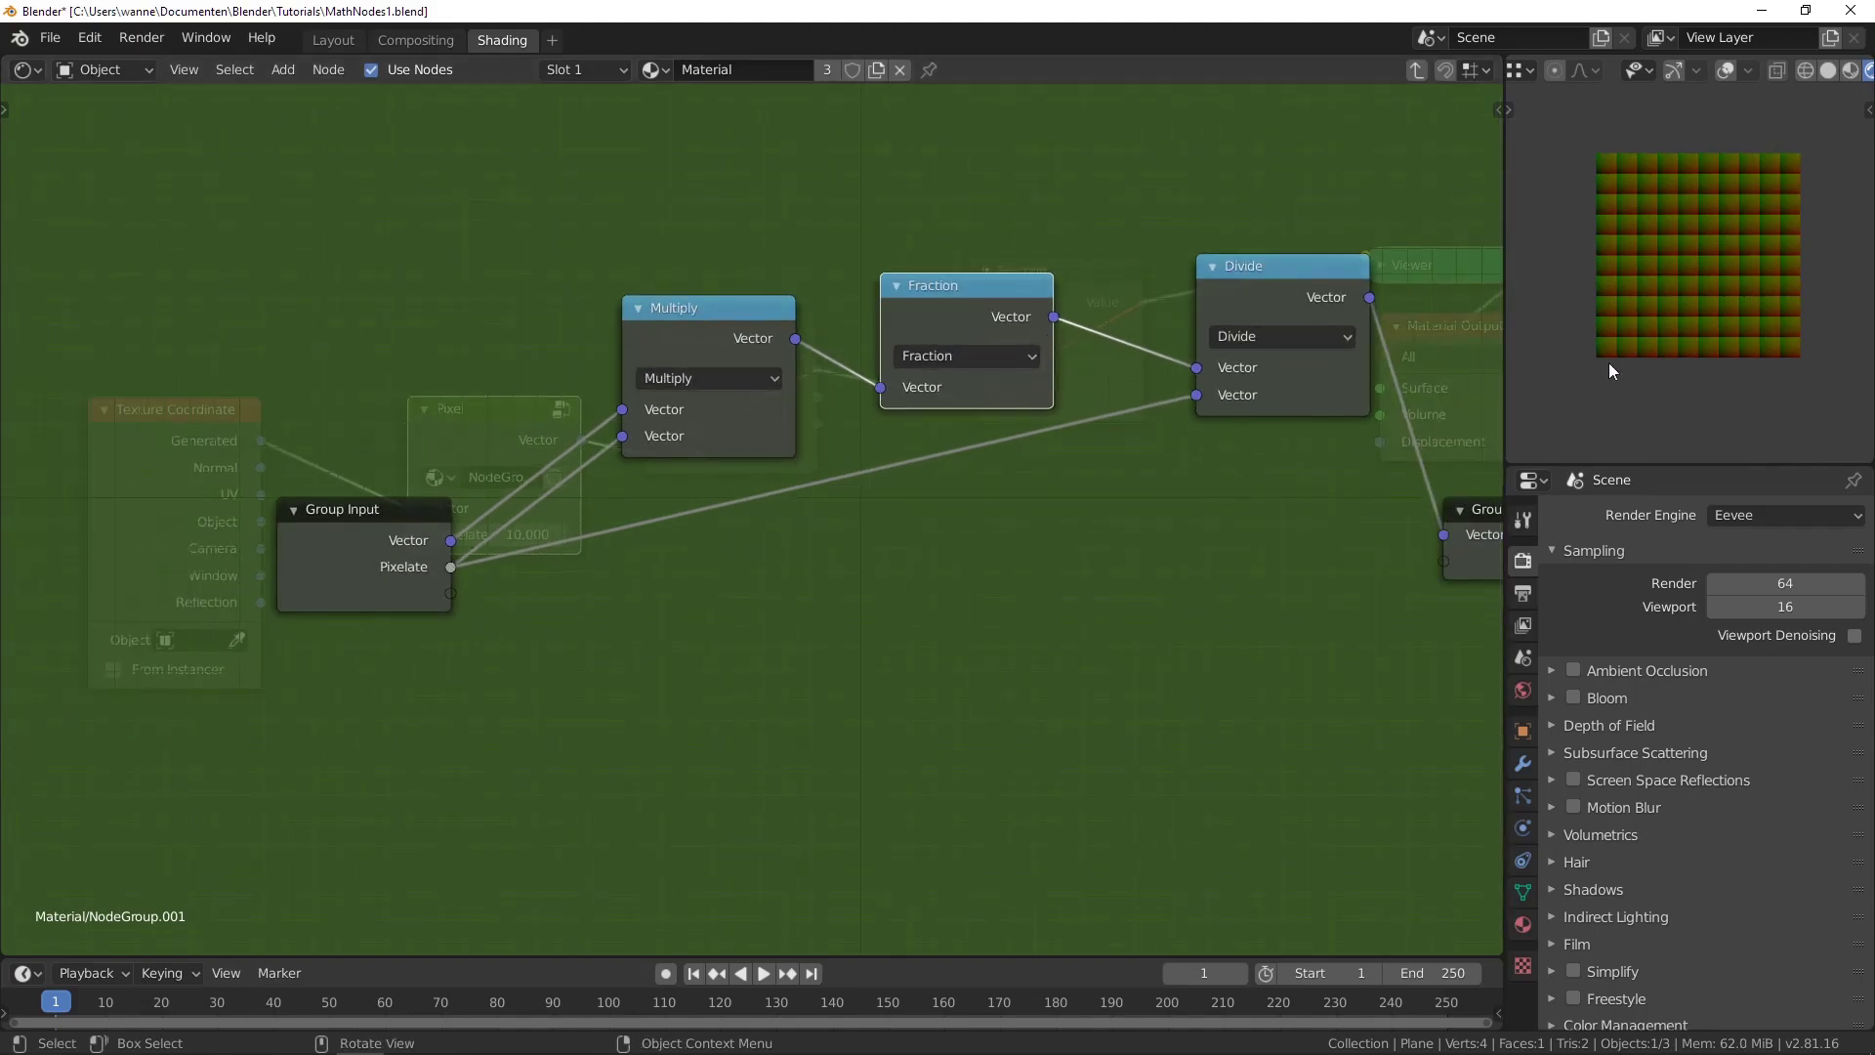
{"action": "middle_click_drag", "start_coordinate": [1280, 528], "coordinate": [1036, 538]}
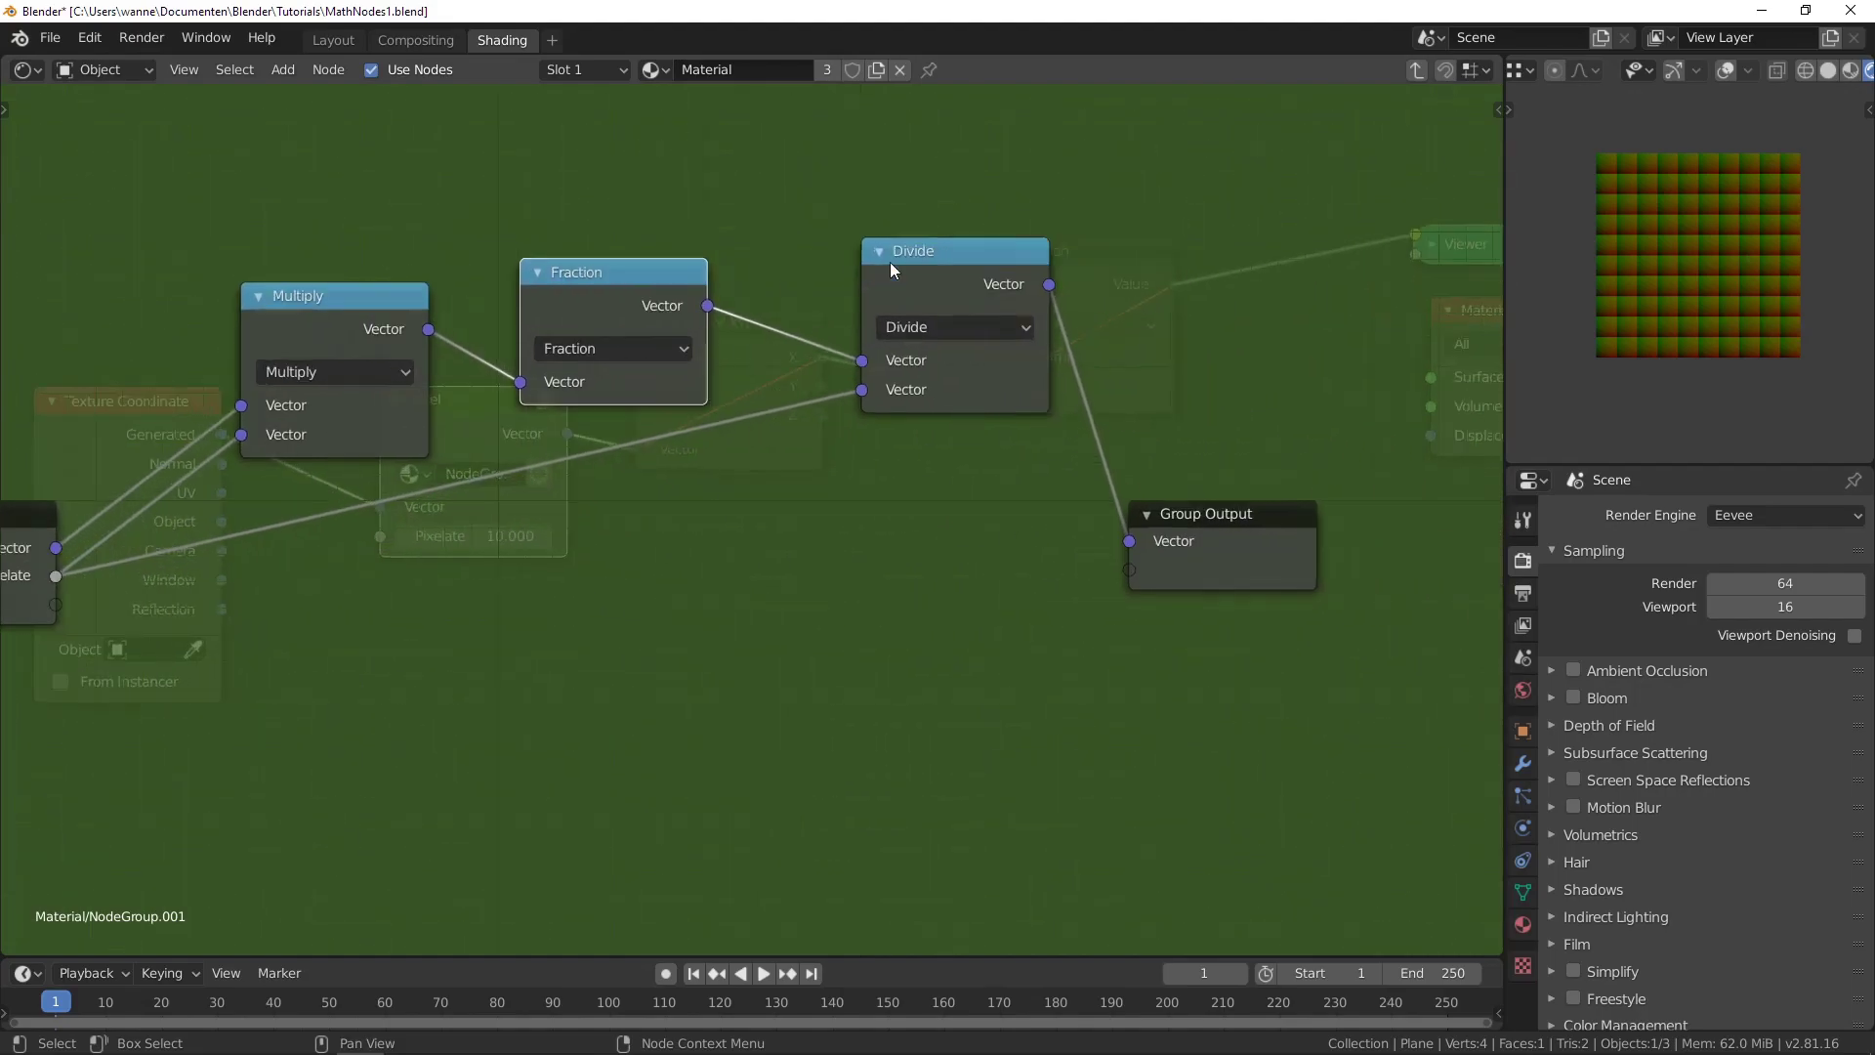
{"action": "scroll", "coordinate": [895, 258], "scroll_direction": "up", "scroll_amount": 3}
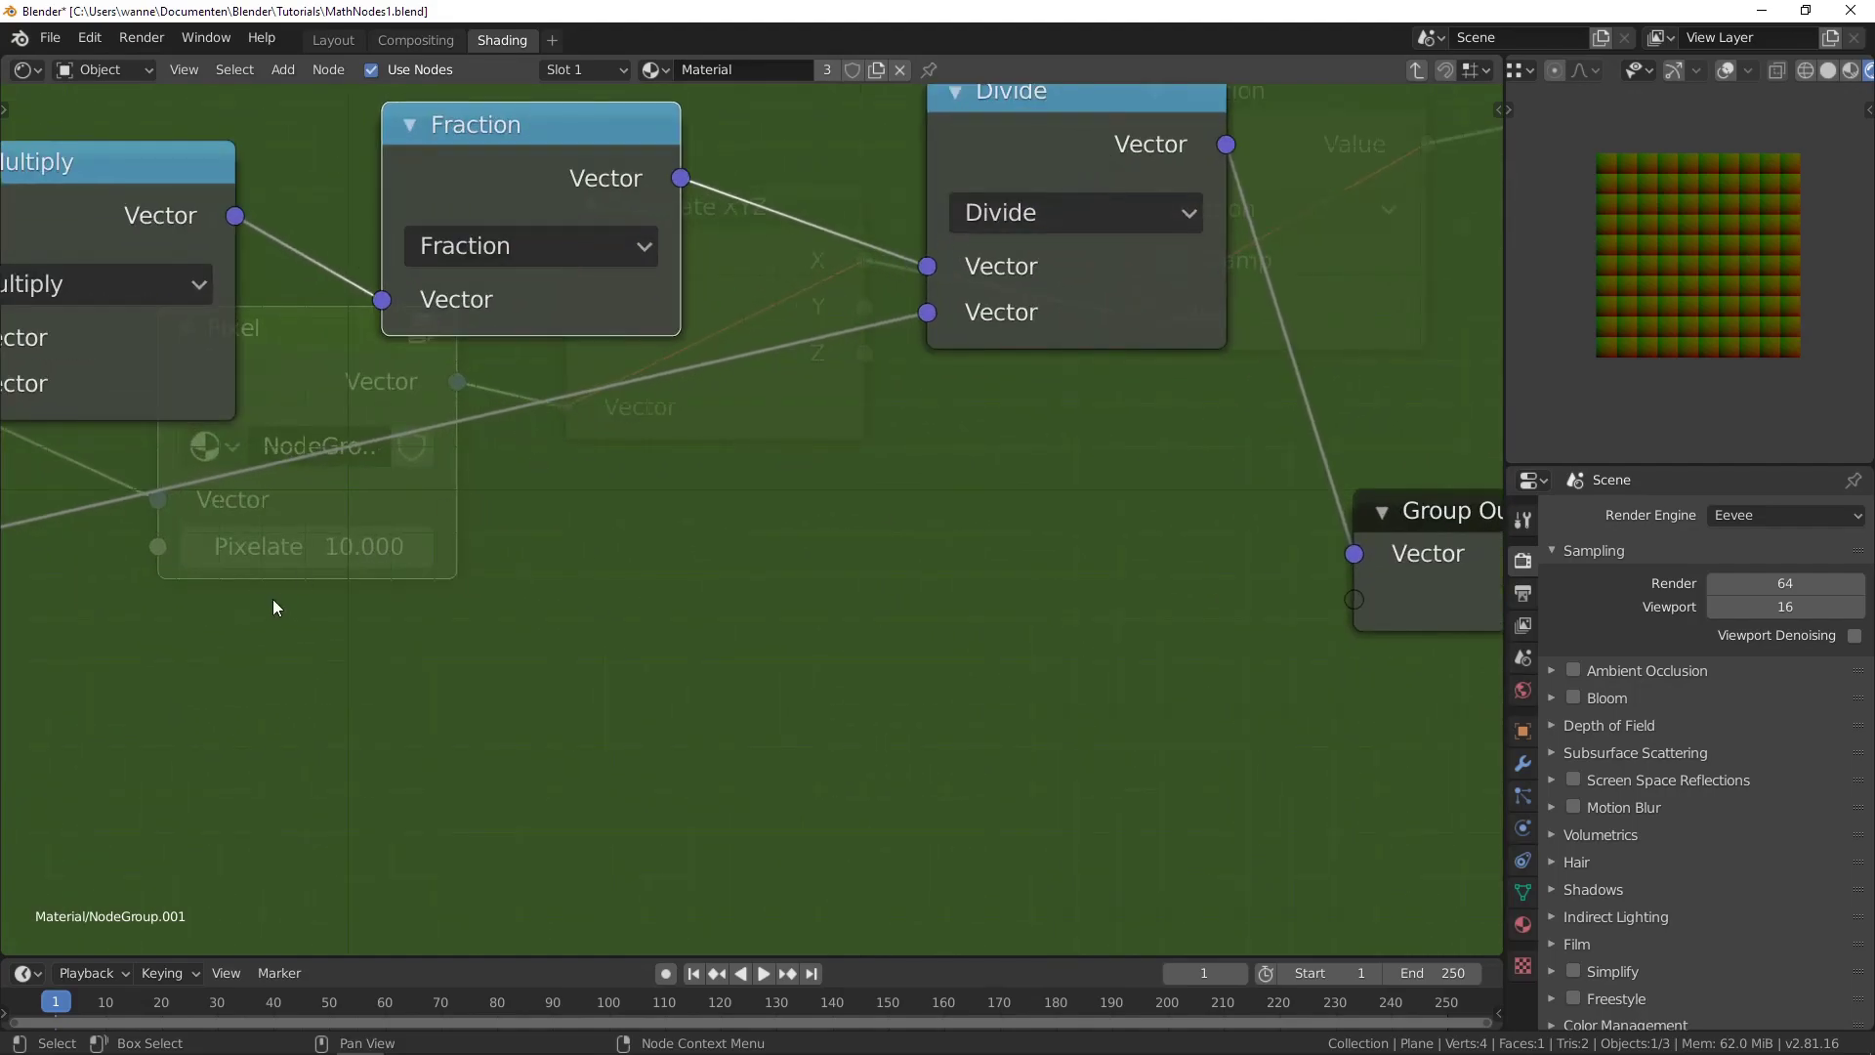
{"action": "scroll", "coordinate": [276, 600], "scroll_direction": "down", "scroll_amount": 2}
Step: Change the node's operation to Ceil and mute the Divide node
{"action": "left_click", "coordinate": [607, 344]}
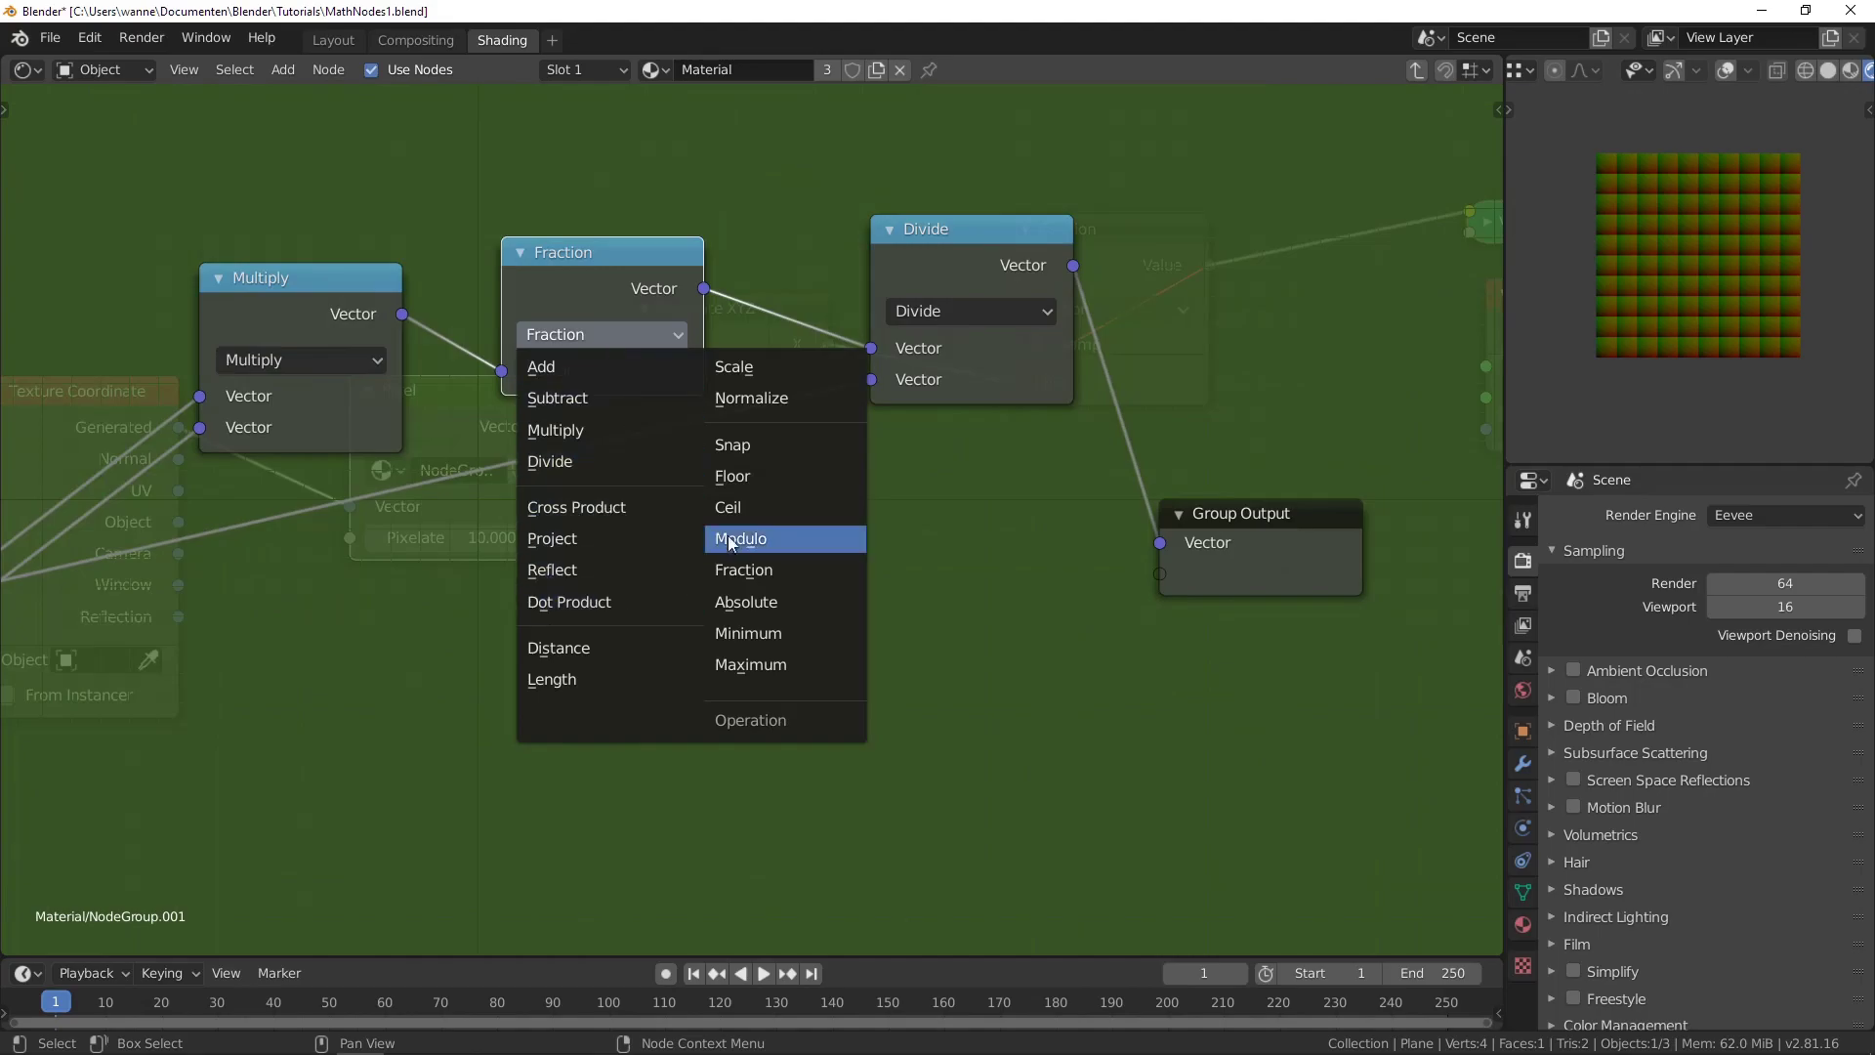
{"action": "left_click", "coordinate": [769, 506]}
{"action": "left_click", "coordinate": [936, 277]}
{"action": "key", "text": "m"}
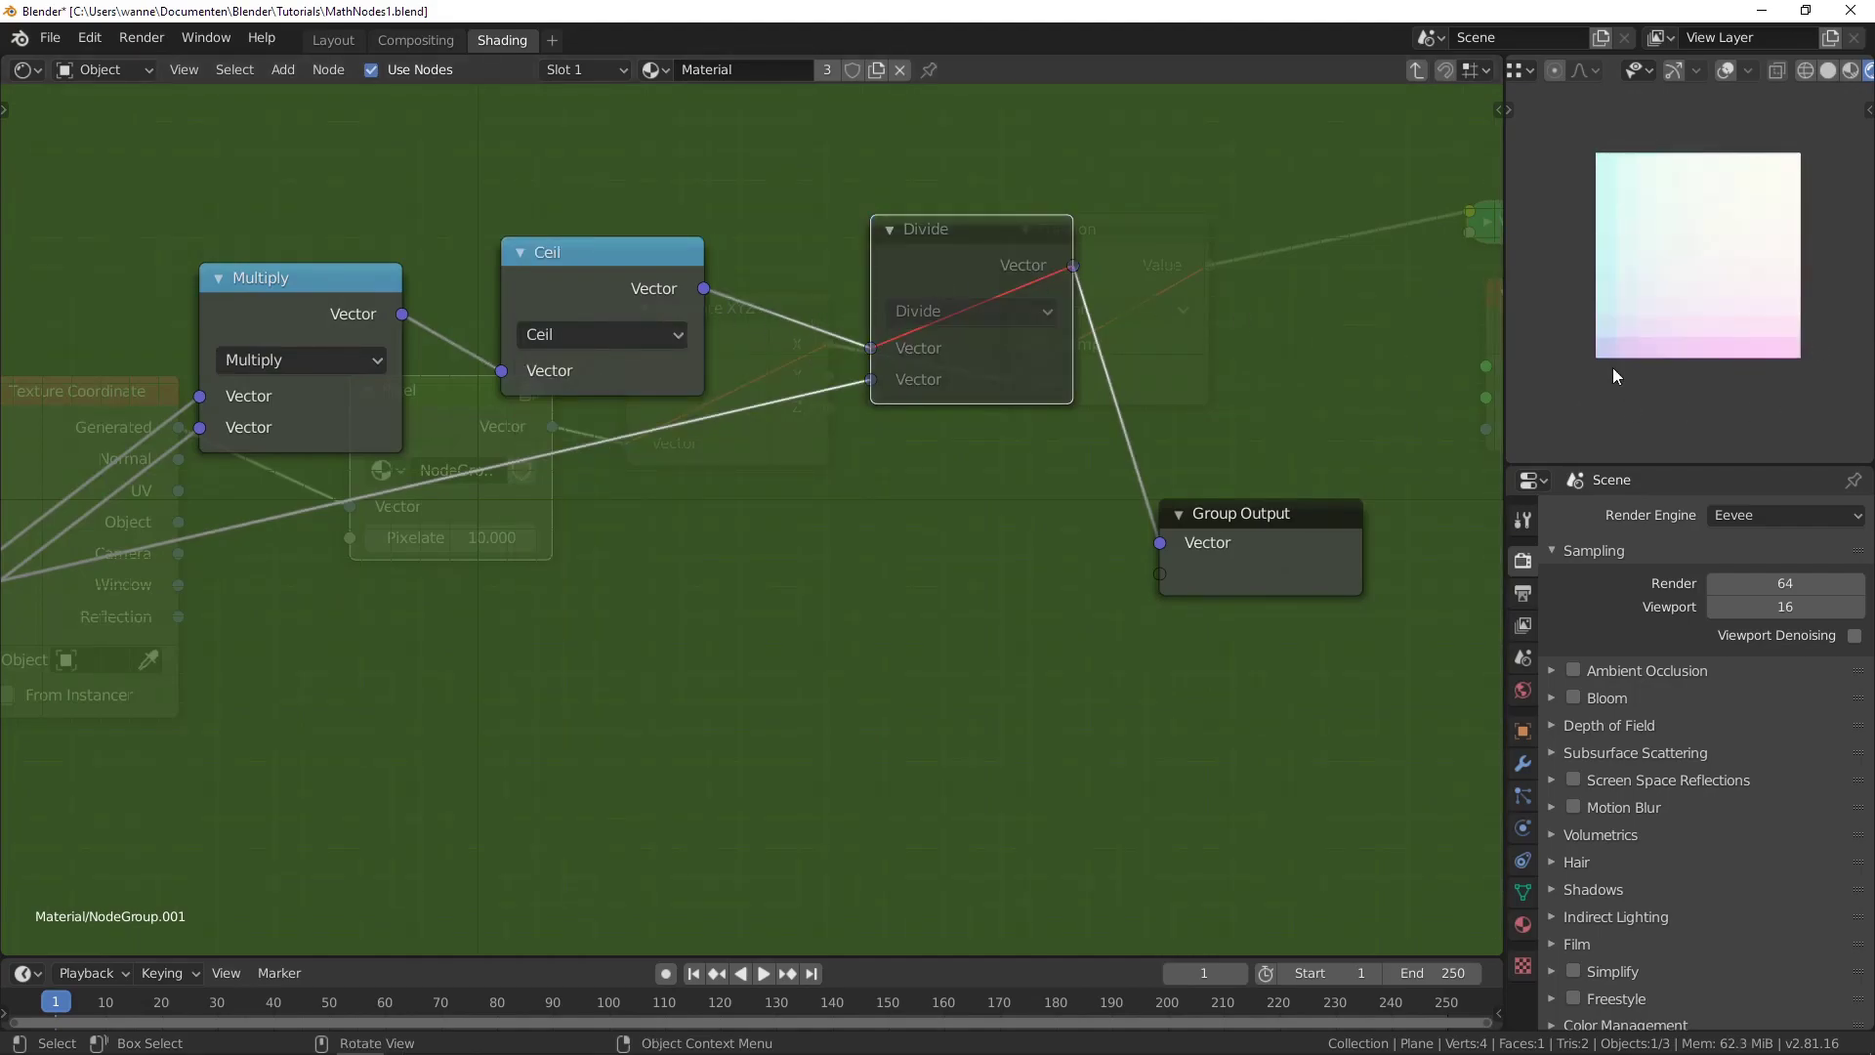
{"action": "scroll", "coordinate": [1704, 259], "scroll_direction": "up", "scroll_amount": 2}
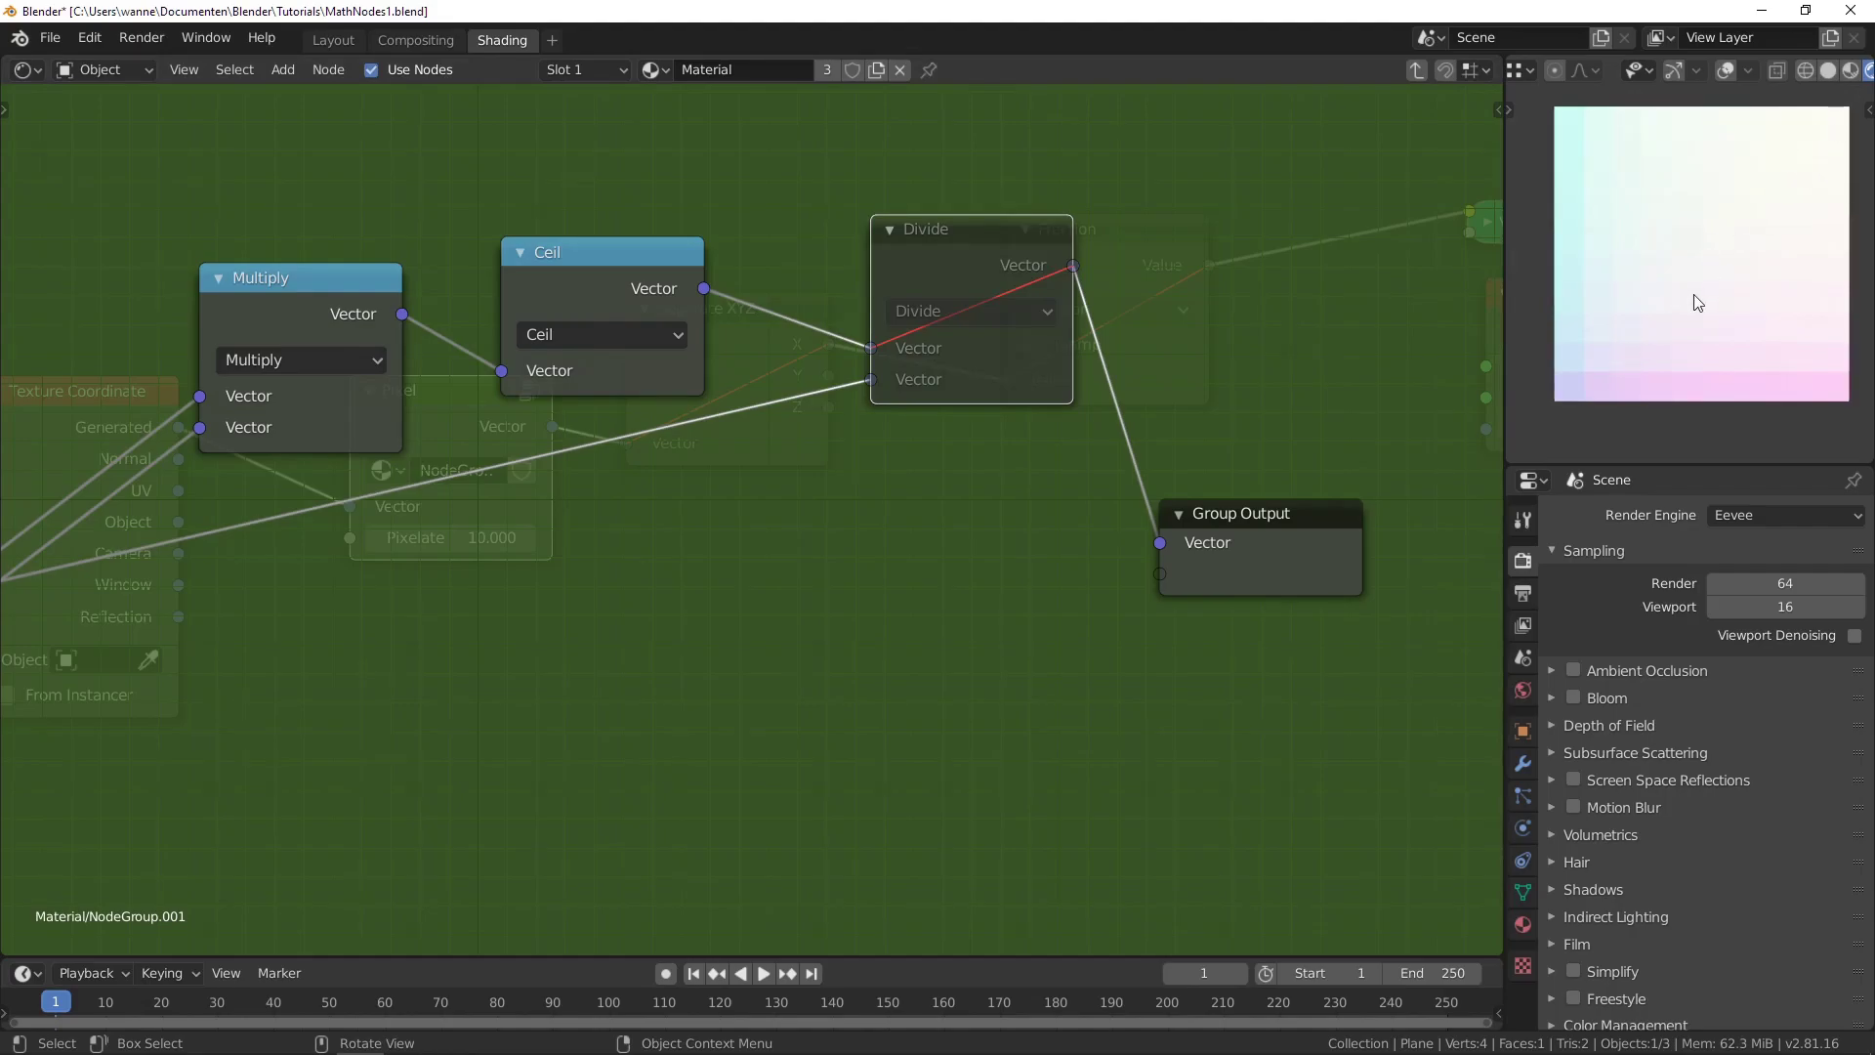